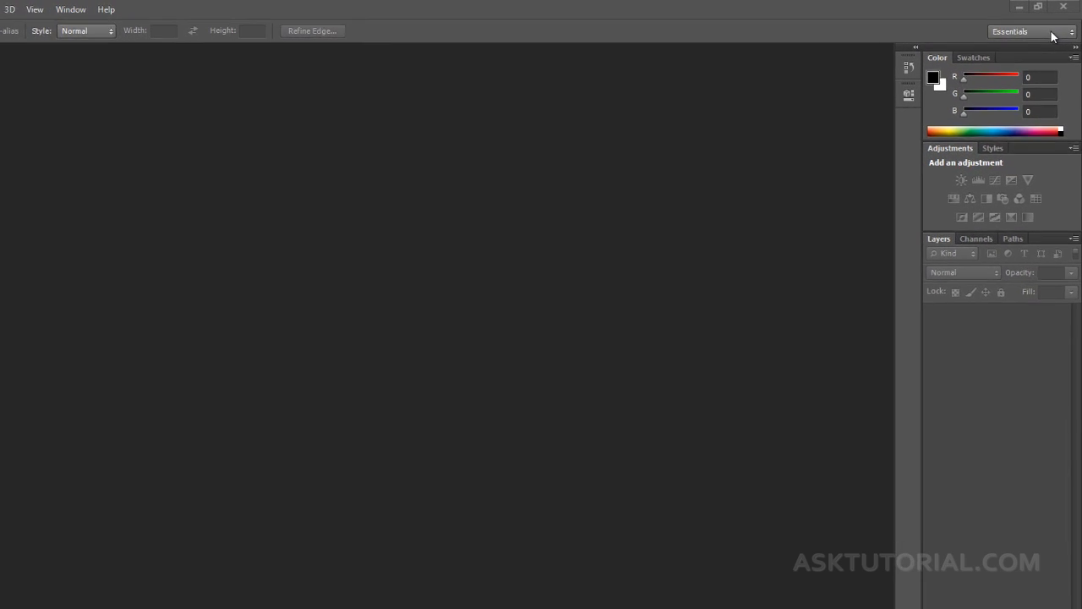
Switch to the New in CS 6 workspace and examine its highlighted commands from the File through 3D and Window categories.
click(1048, 41)
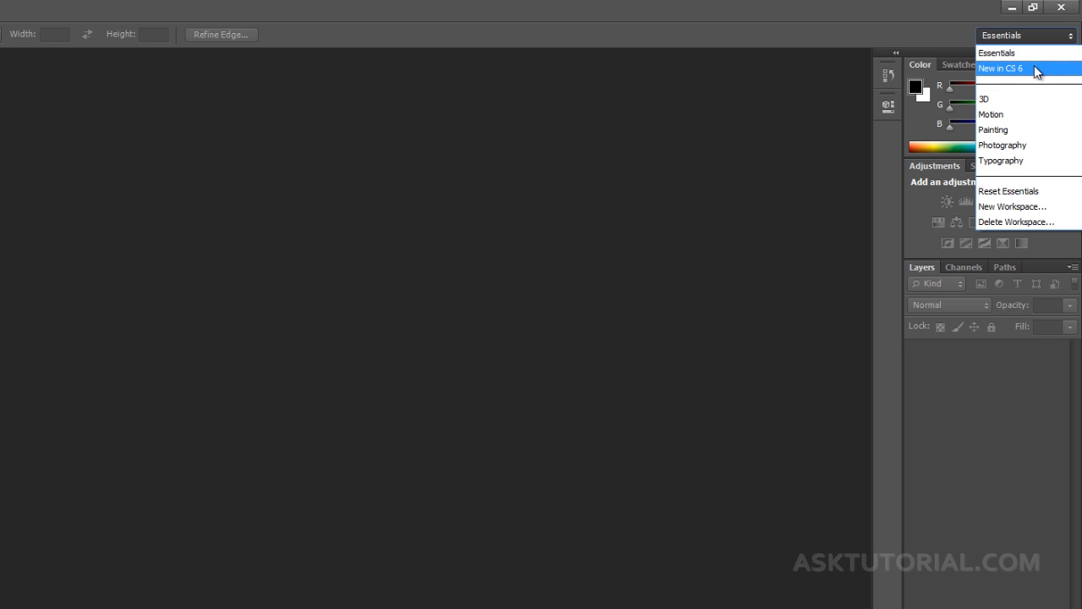
click(1034, 68)
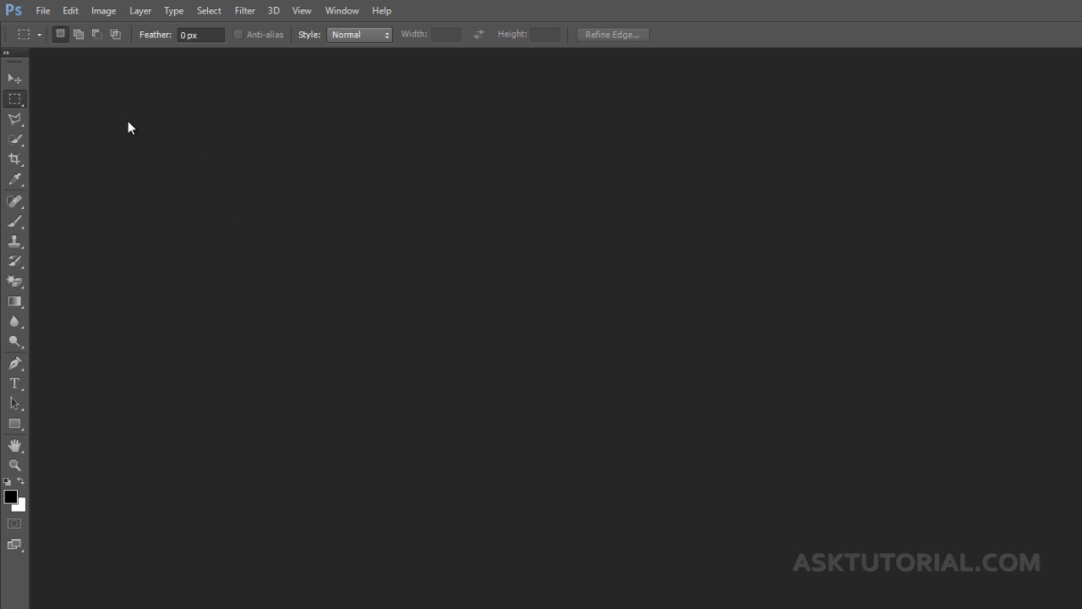
click(43, 11)
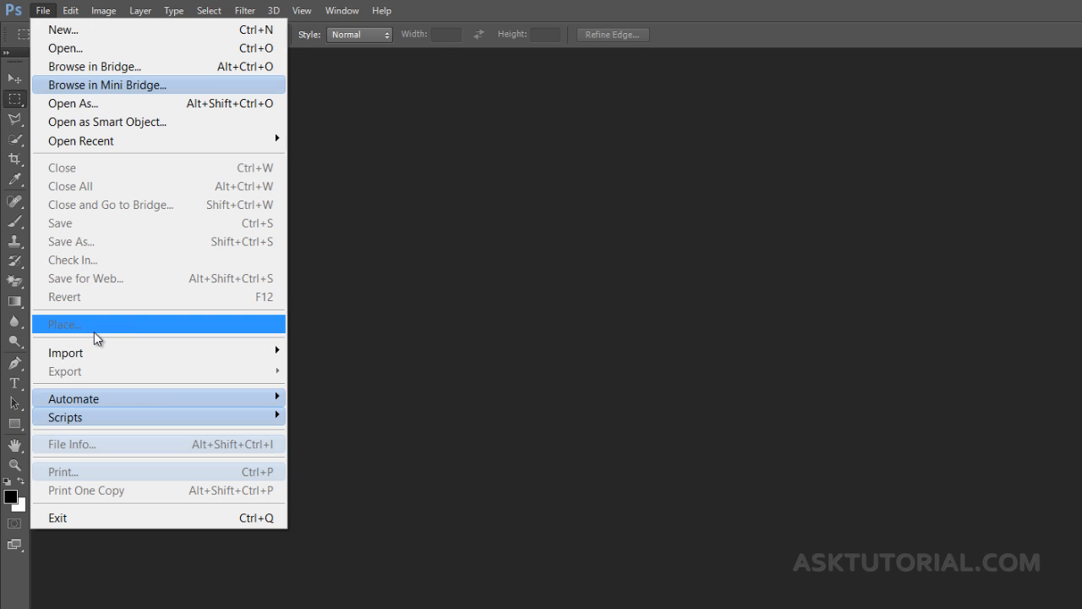
mouse_move(70, 10)
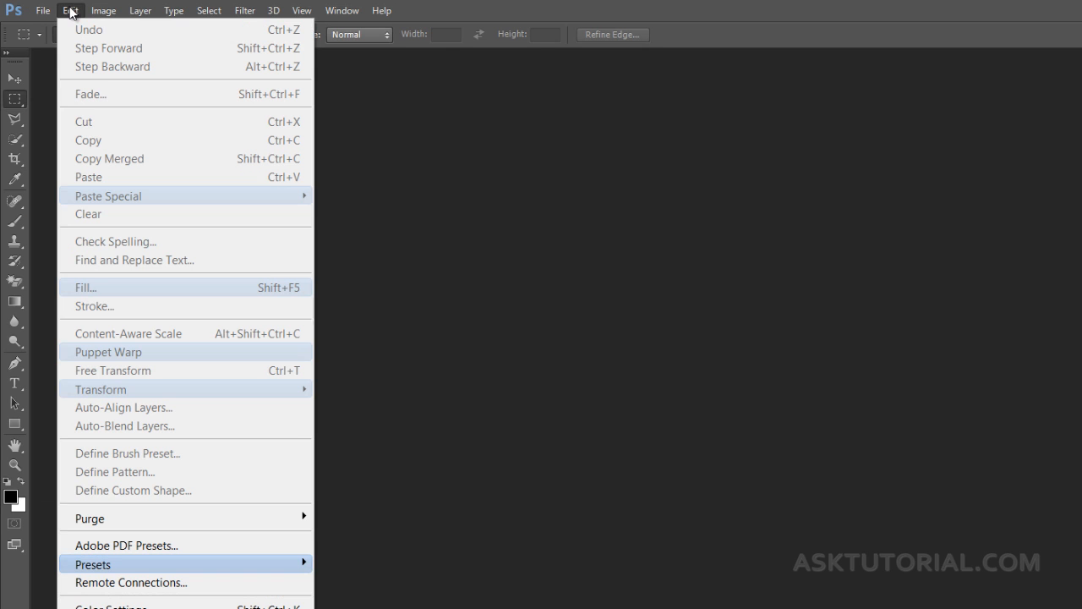
mouse_move(144, 12)
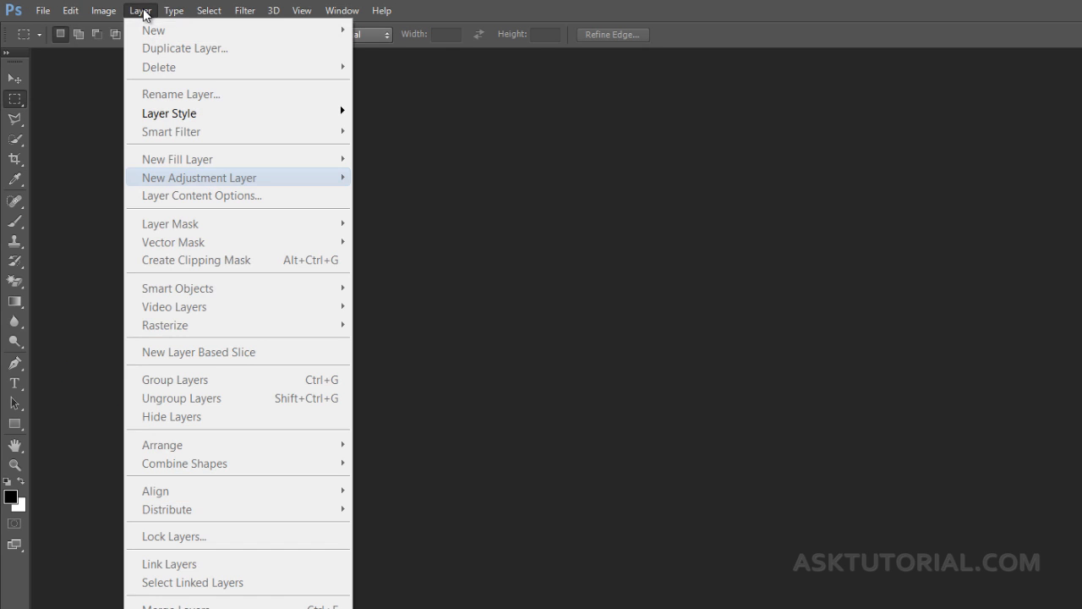
mouse_move(246, 15)
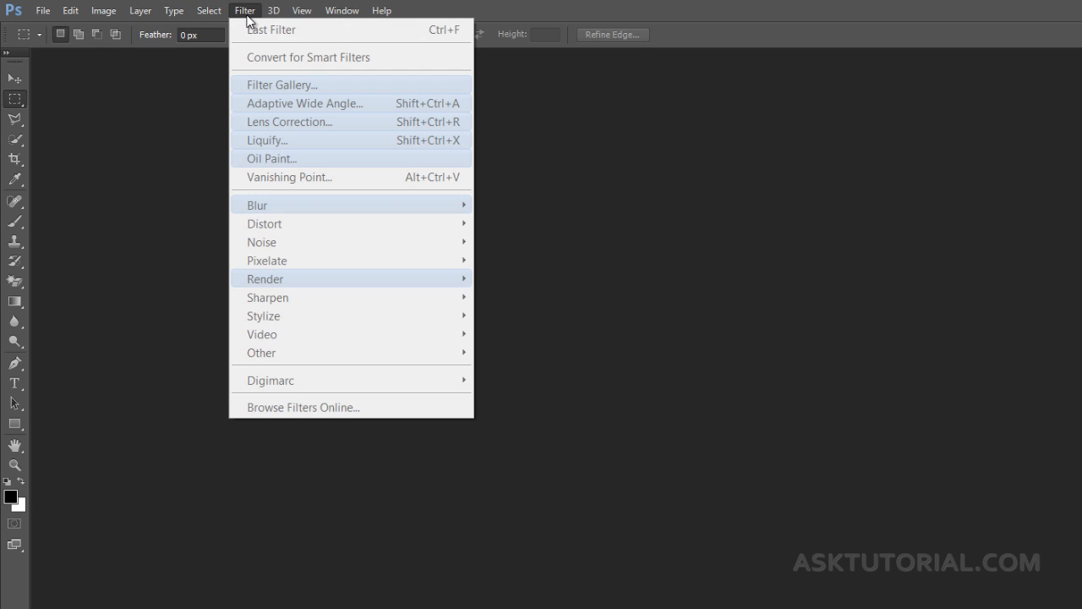
mouse_move(334, 17)
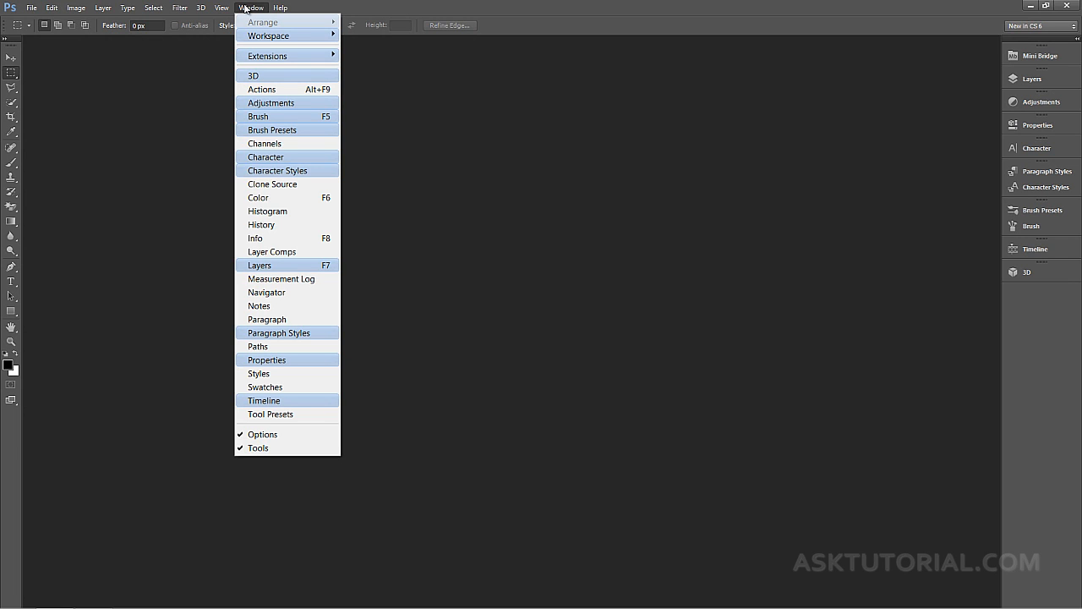
mouse_move(201, 10)
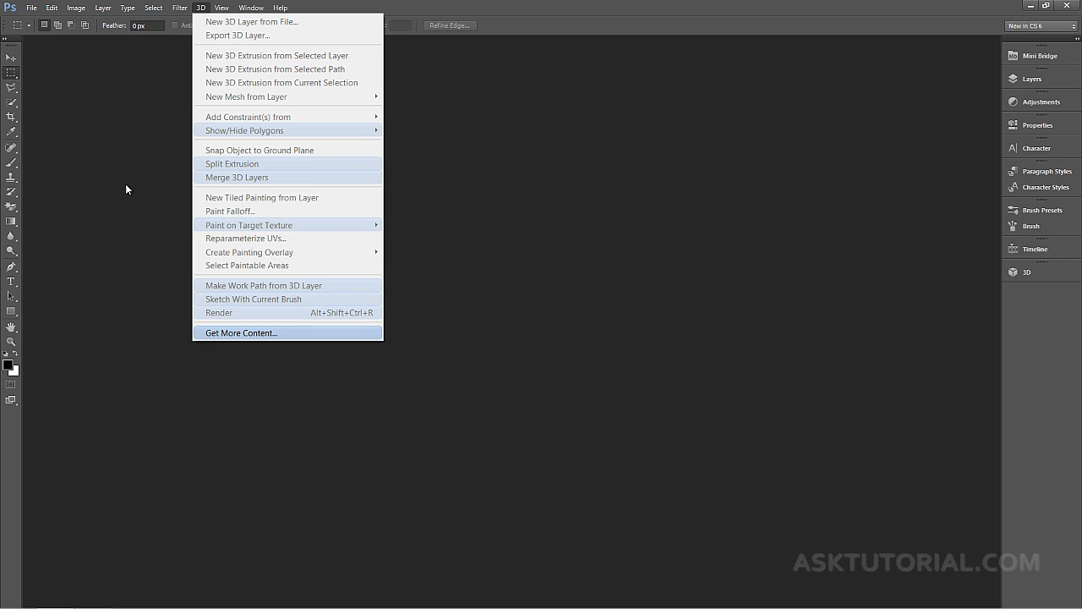
Switch the workspace back to Essentials.
click(1057, 27)
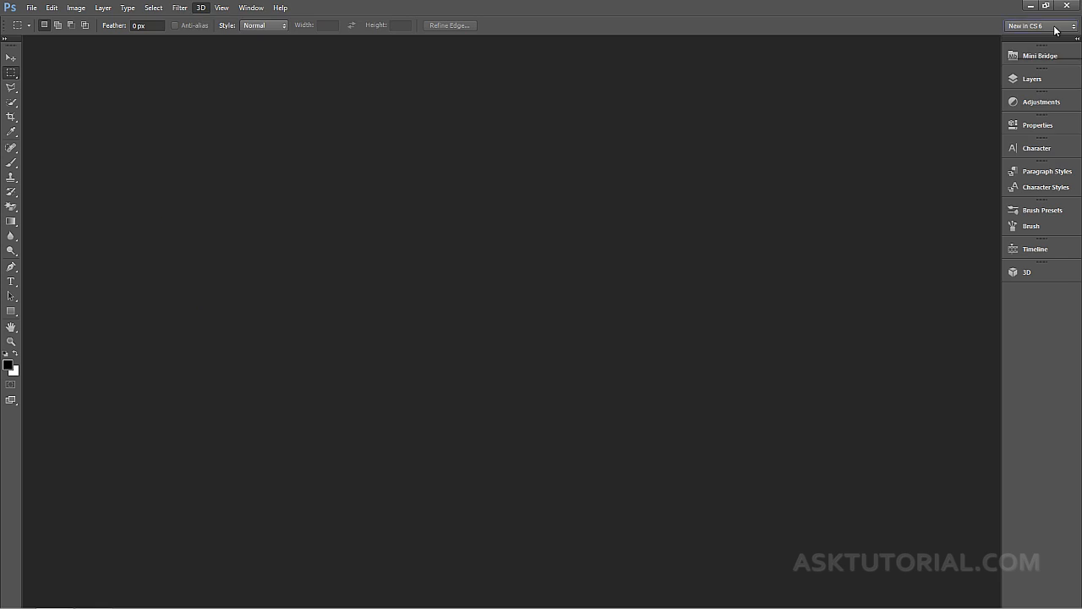
click(1048, 26)
click(1040, 38)
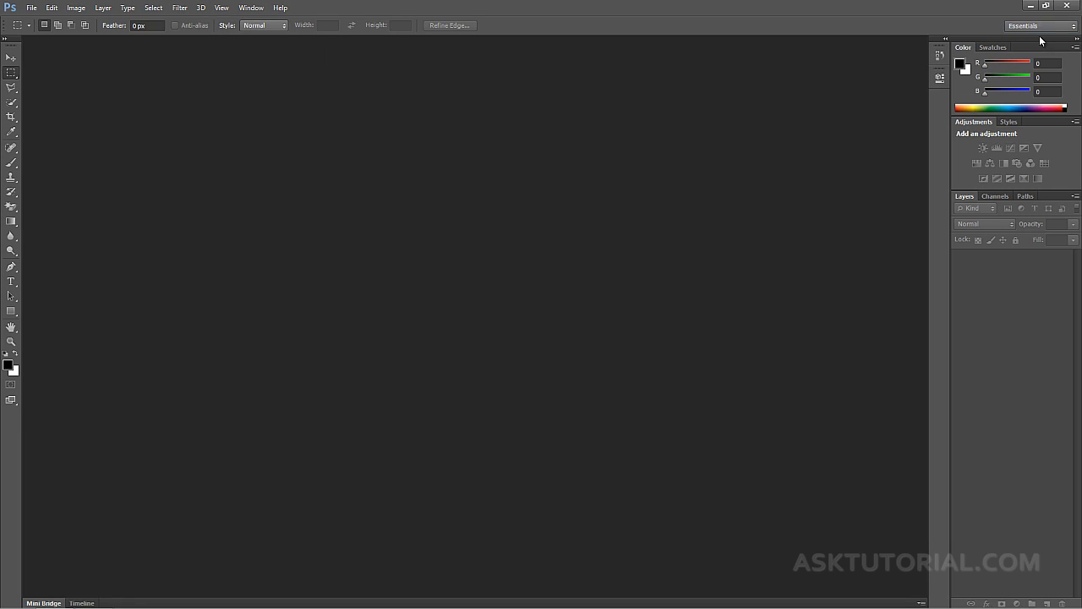
Expand the Timeline panel to a greater height and switch its group to Mini Bridge.
click(82, 603)
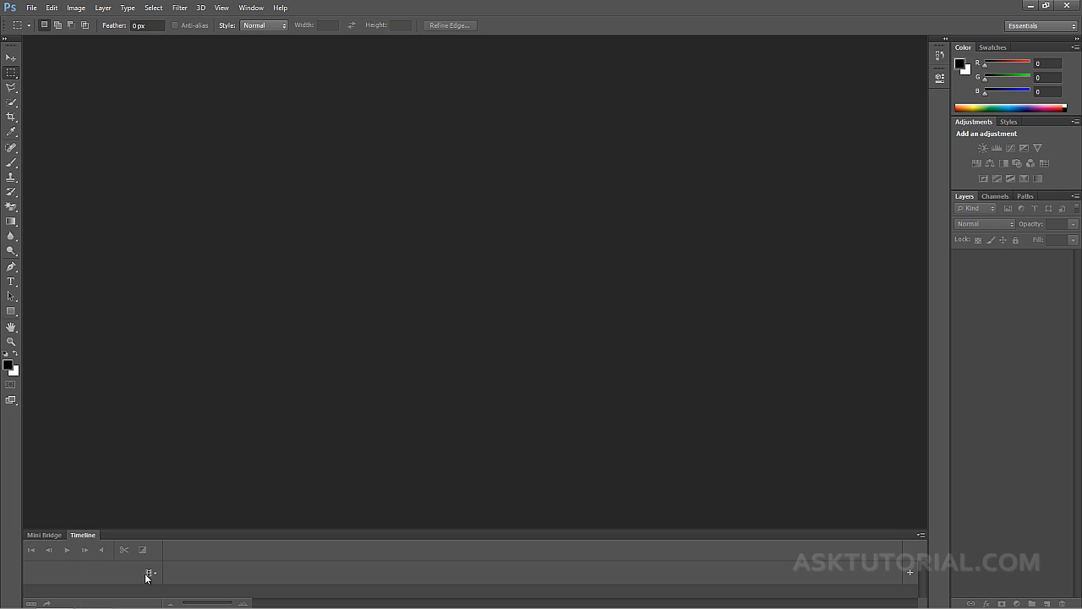
drag(155, 531, 169, 442)
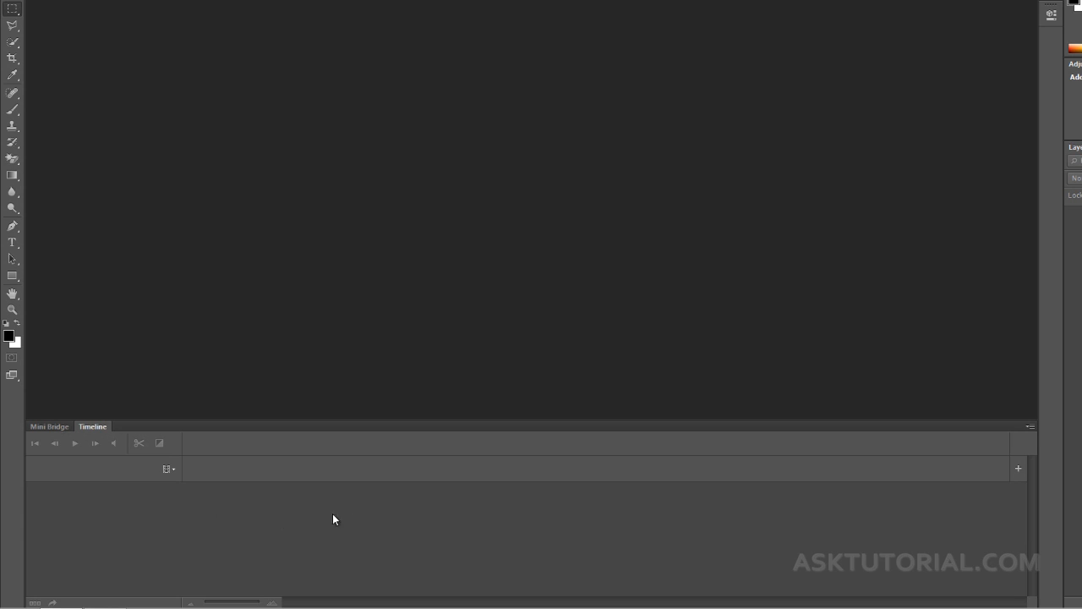
click(51, 426)
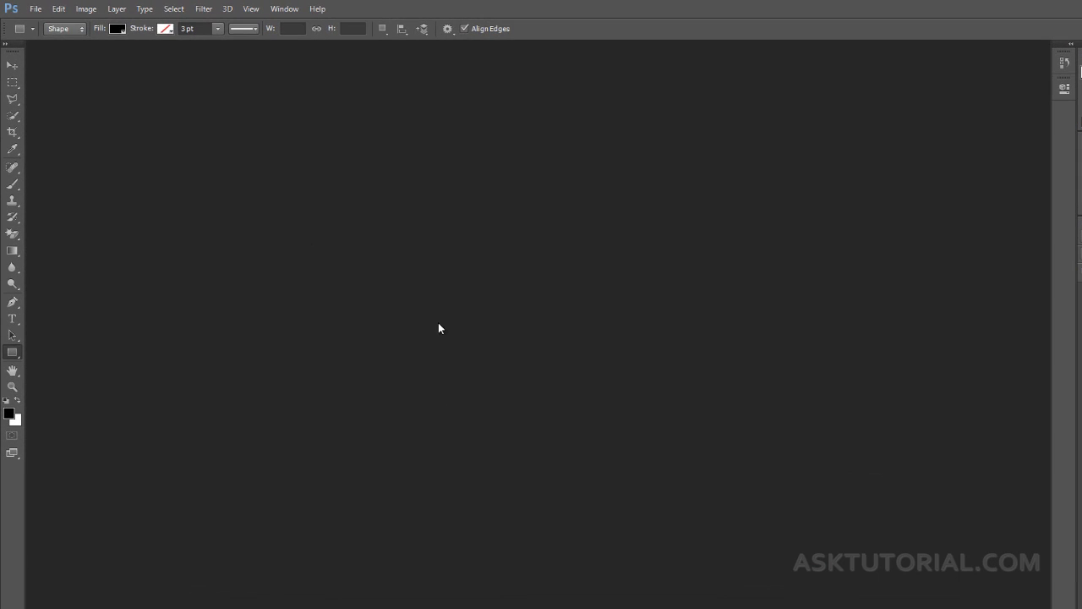
Try the Tools panel in two columns and docked beside the collapsed panels, restoring its original single-column docked place.
click(7, 53)
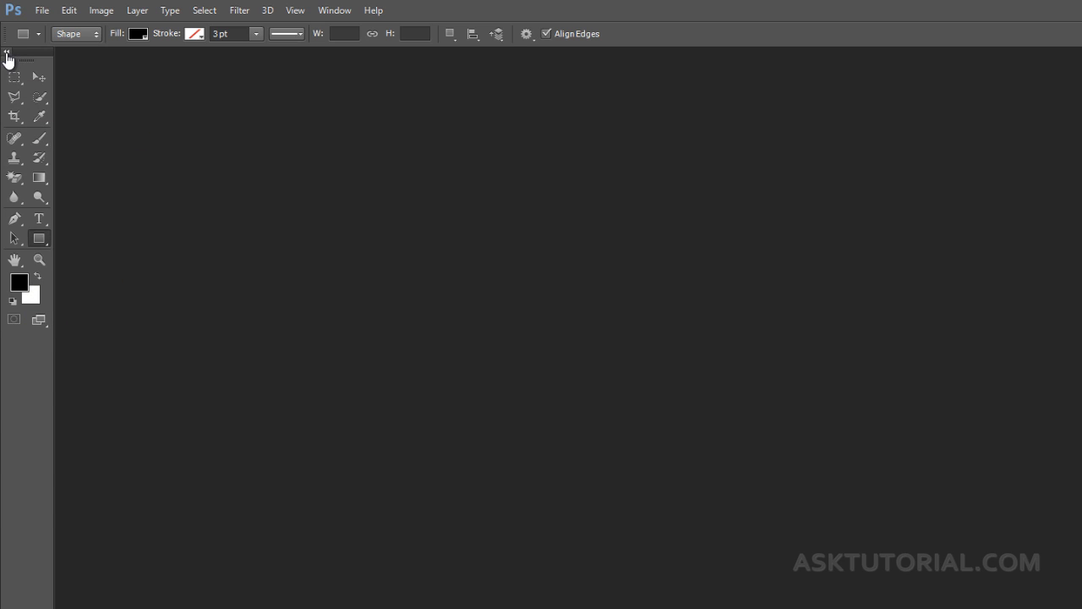
click(6, 54)
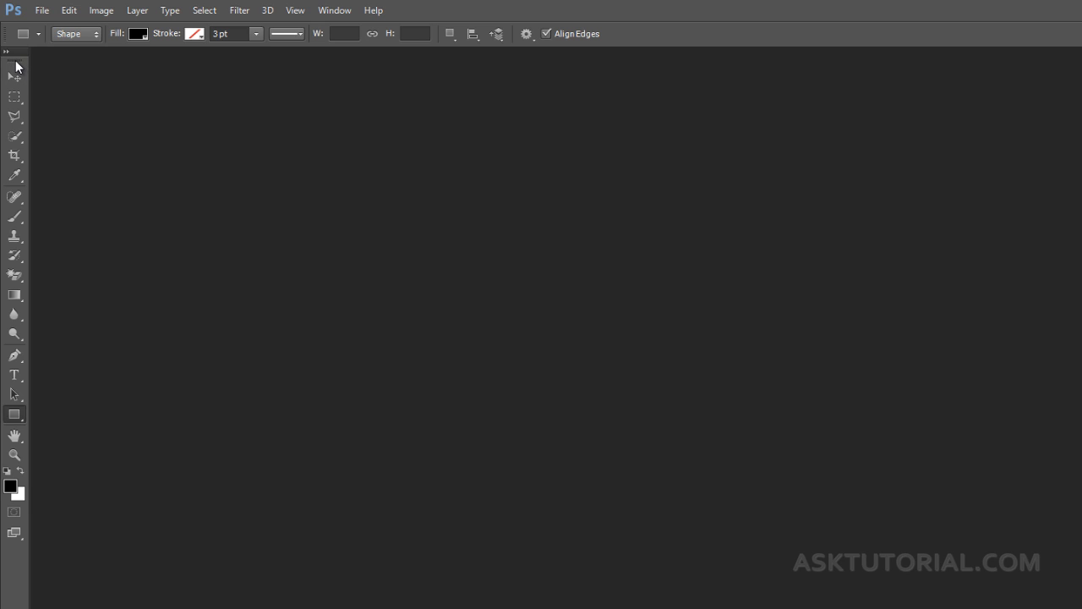
drag(17, 66, 792, 135)
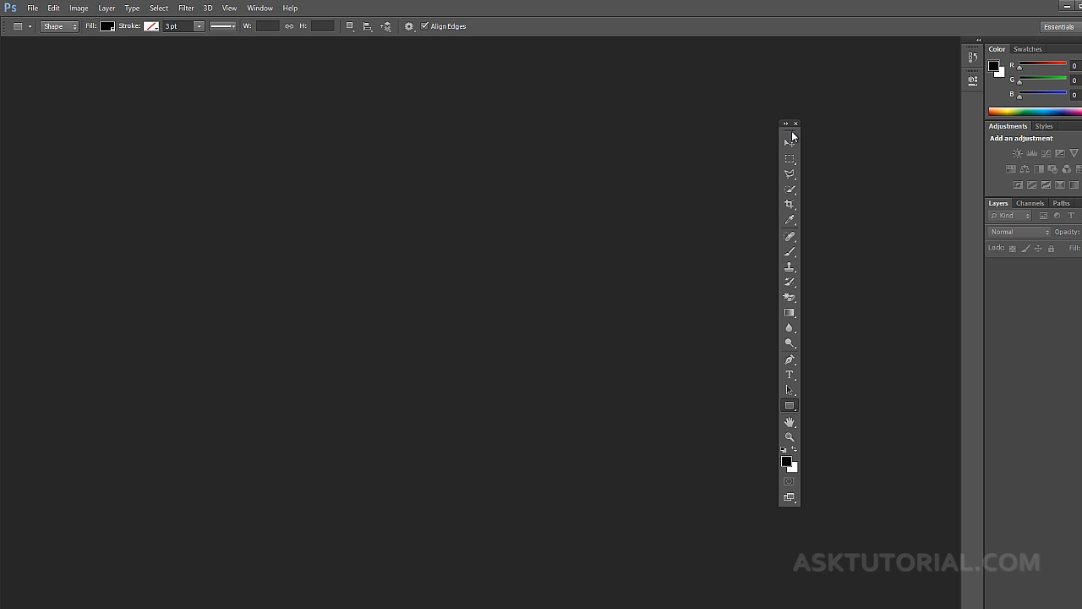
drag(791, 132, 955, 122)
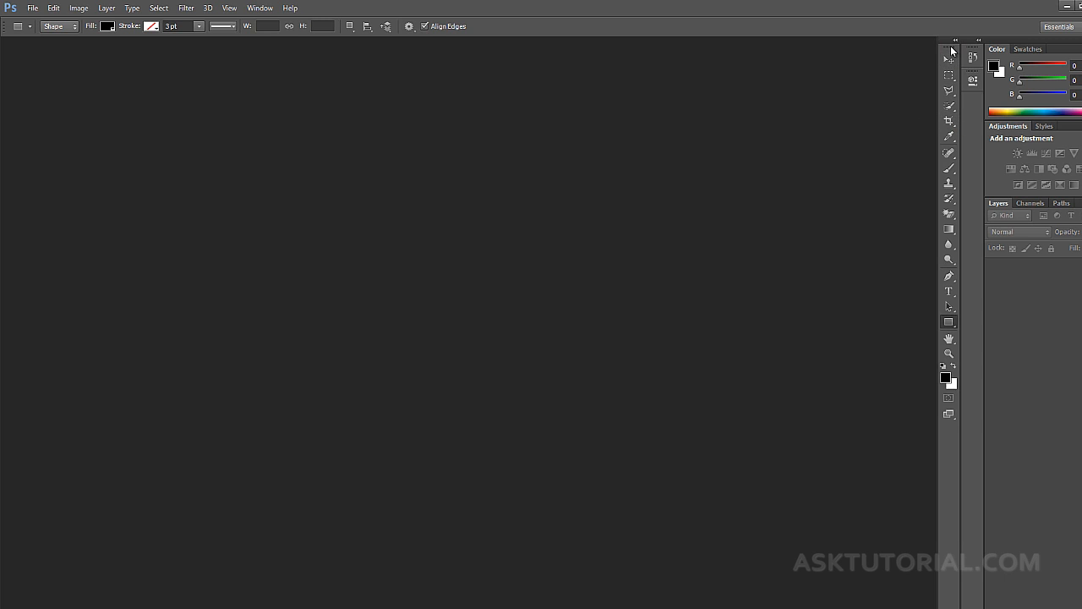
drag(951, 49, 3, 83)
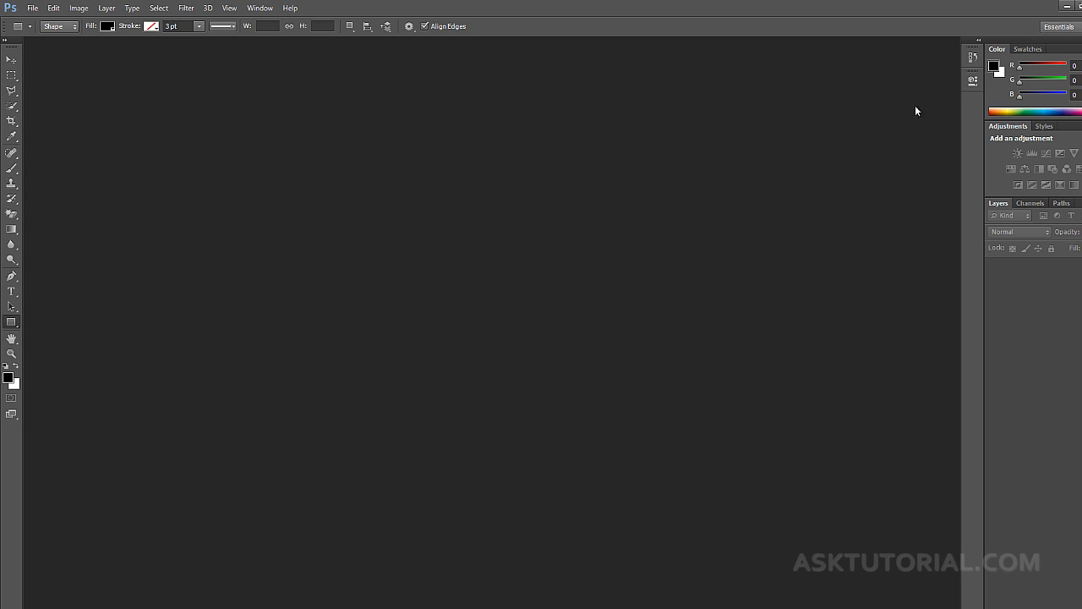
Examine the available workspaces and the option to reset Essentials, leaving the list without choosing another workspace.
click(1054, 28)
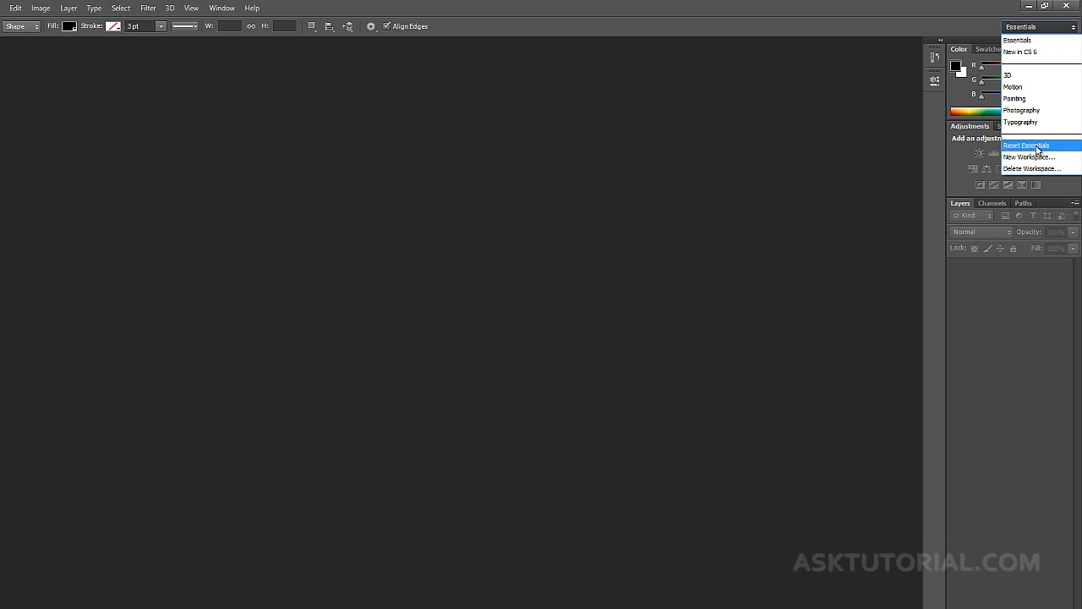
click(920, 28)
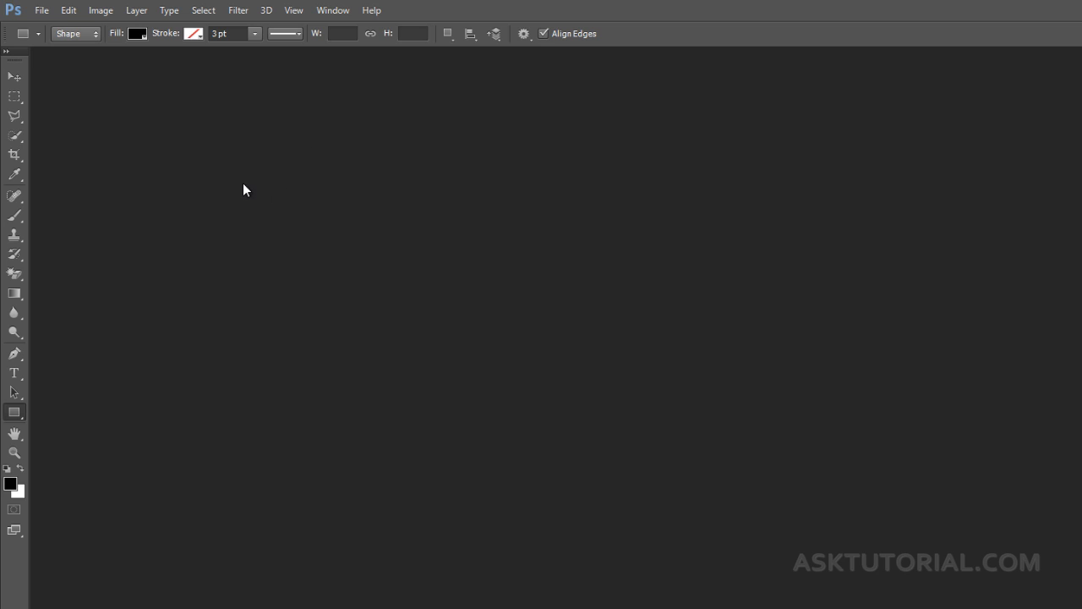
Set the marquee group to the Elliptical Marquee Tool and the lasso group to the Lasso Tool.
click(20, 102)
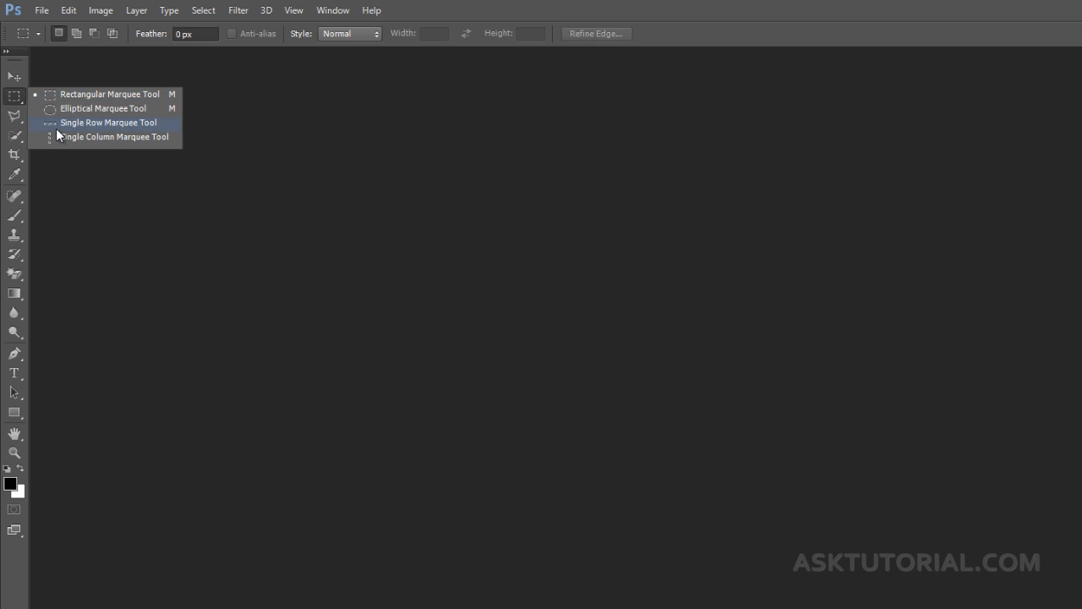
click(172, 105)
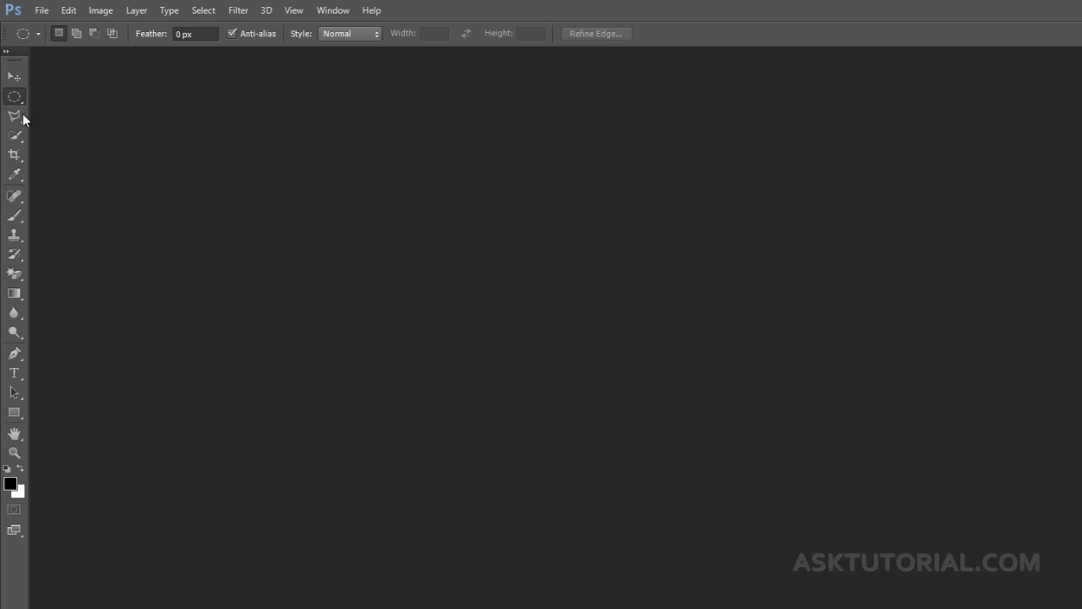
click(19, 118)
click(19, 117)
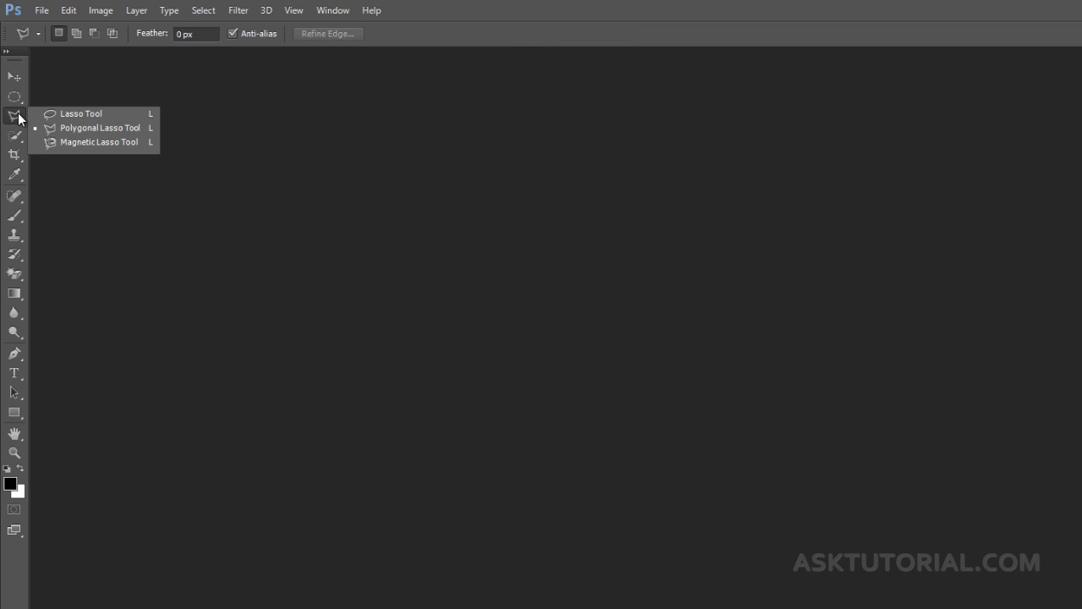
click(81, 113)
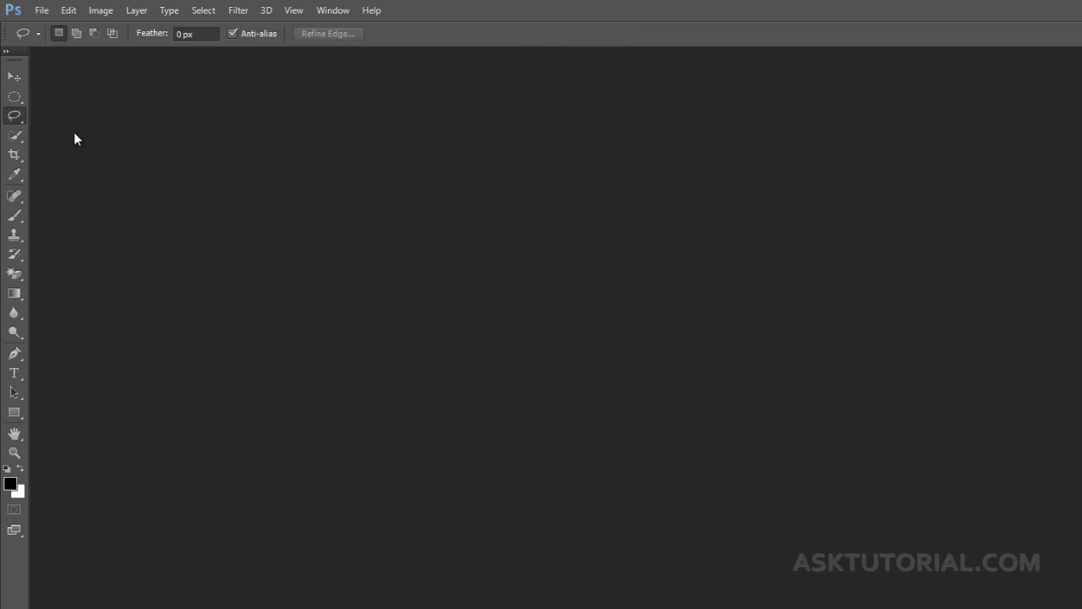
Examine the Quick Selection Tool's variants and compare the options of the Move, Elliptical Marquee and Lasso tools.
click(18, 139)
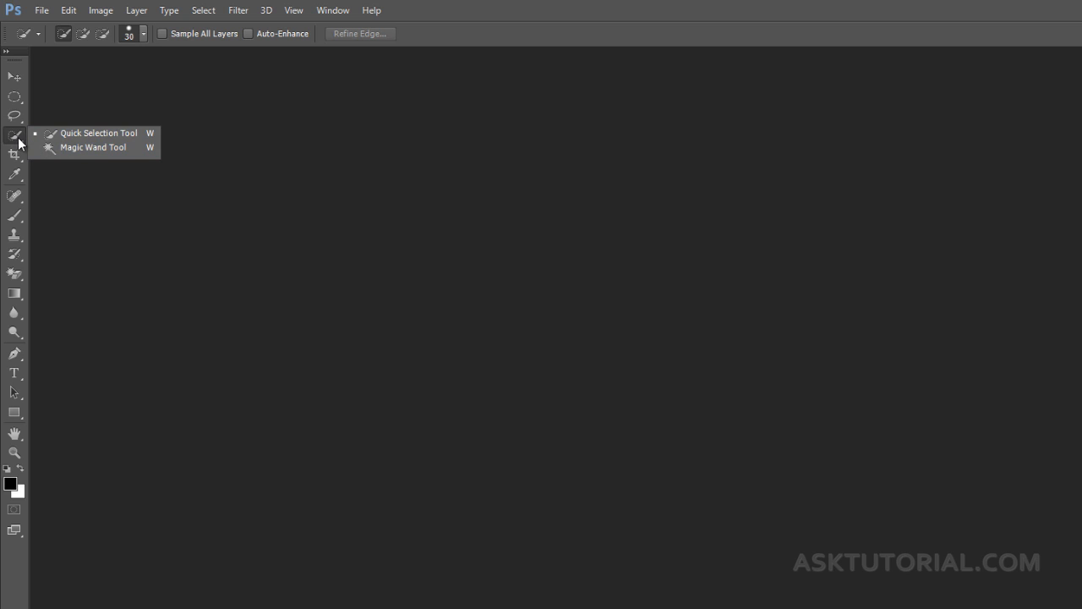
click(15, 80)
click(15, 97)
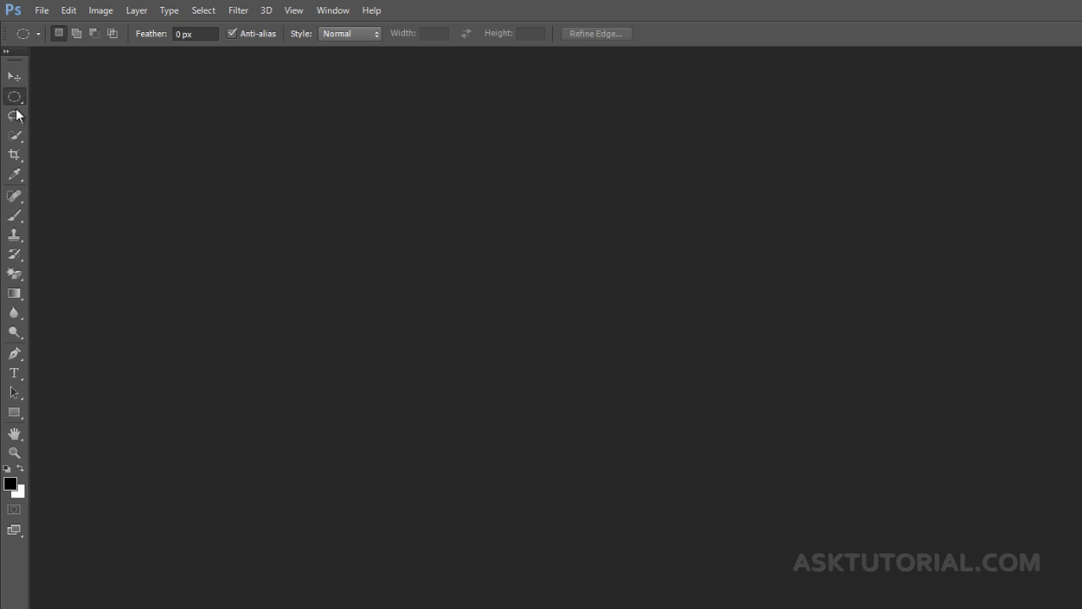
click(15, 115)
click(16, 80)
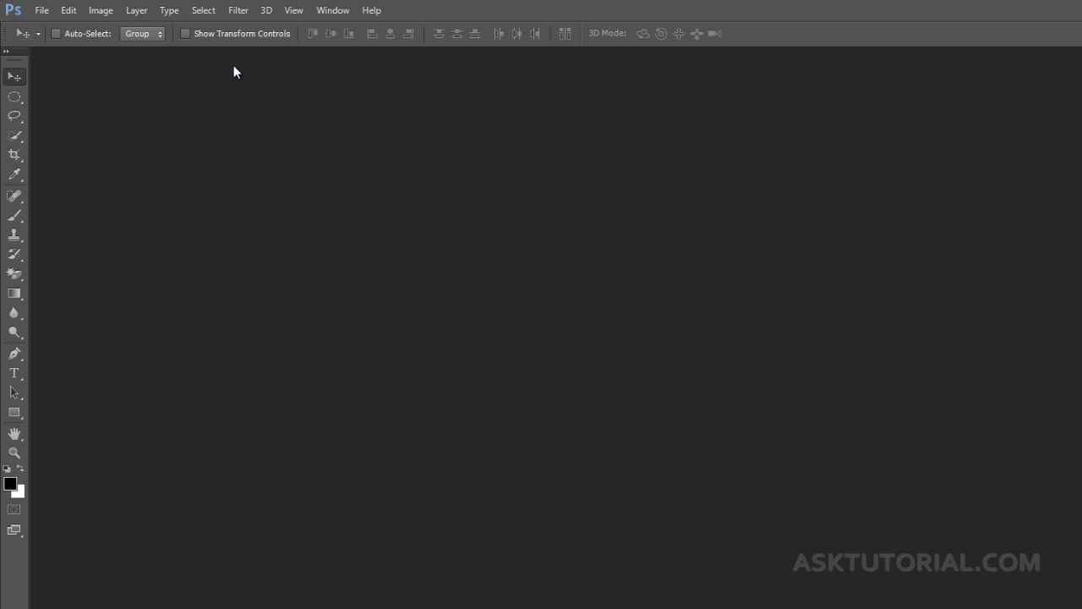
Activate the Lasso Tool and check its tool presets.
click(15, 116)
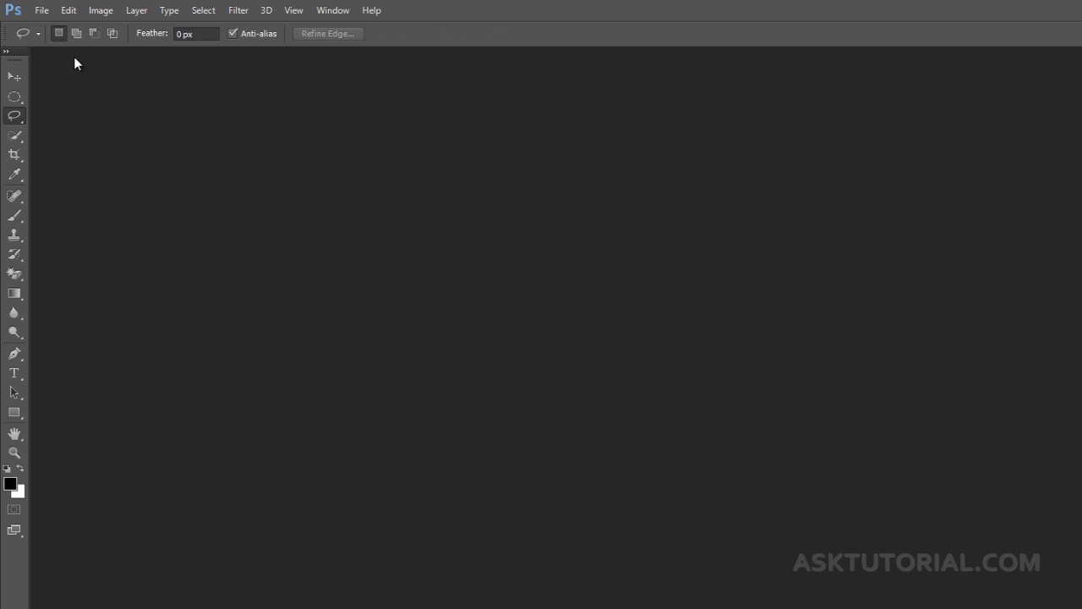
click(39, 33)
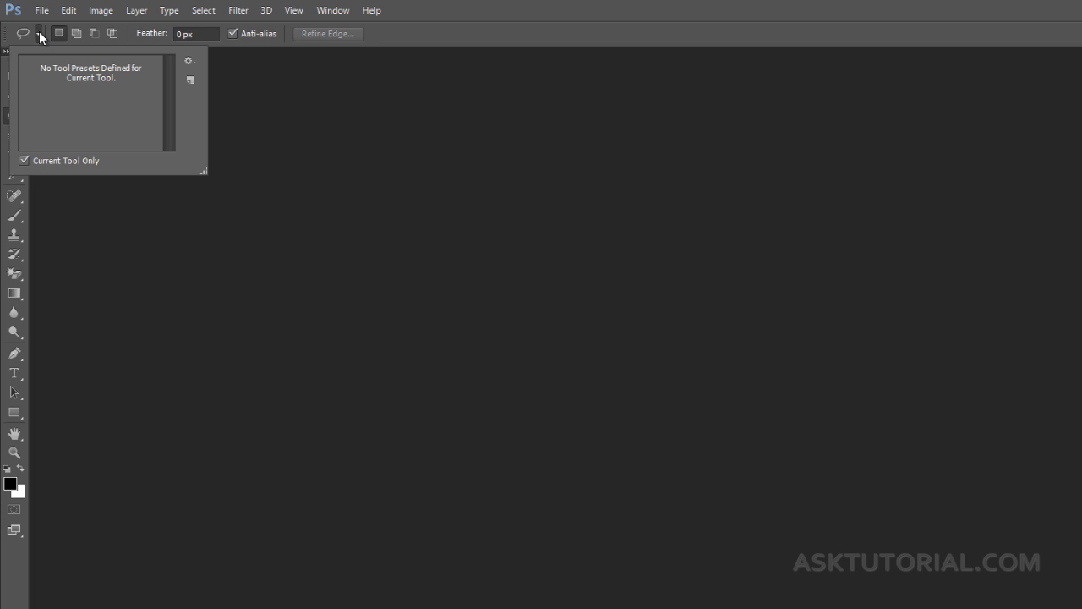
click(225, 106)
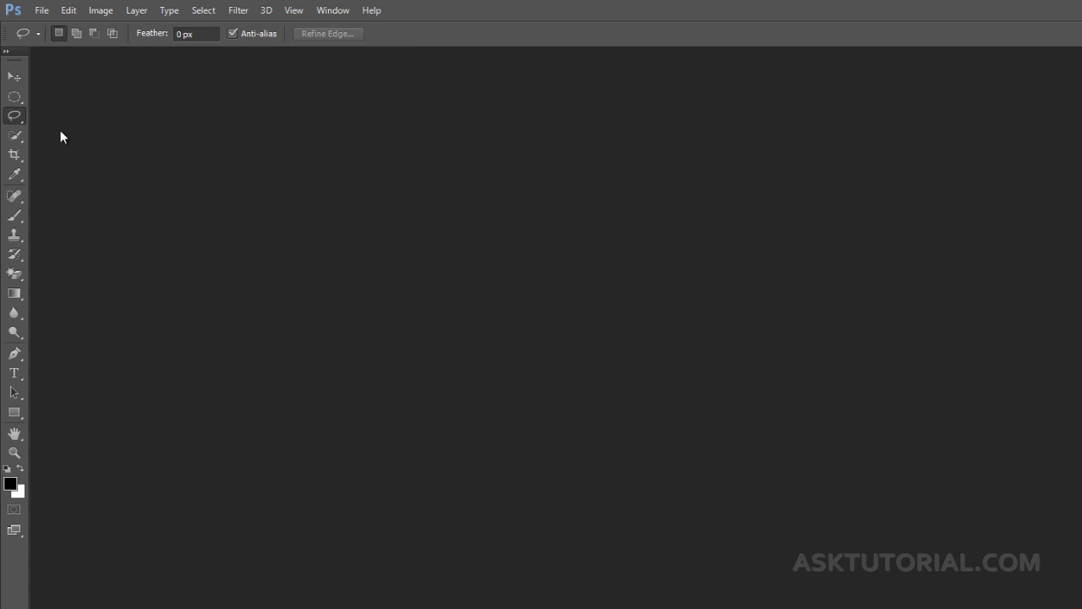
Activate the Quick Selection Tool and examine its brush settings for size, hardness, spacing, angle and roundness.
click(13, 137)
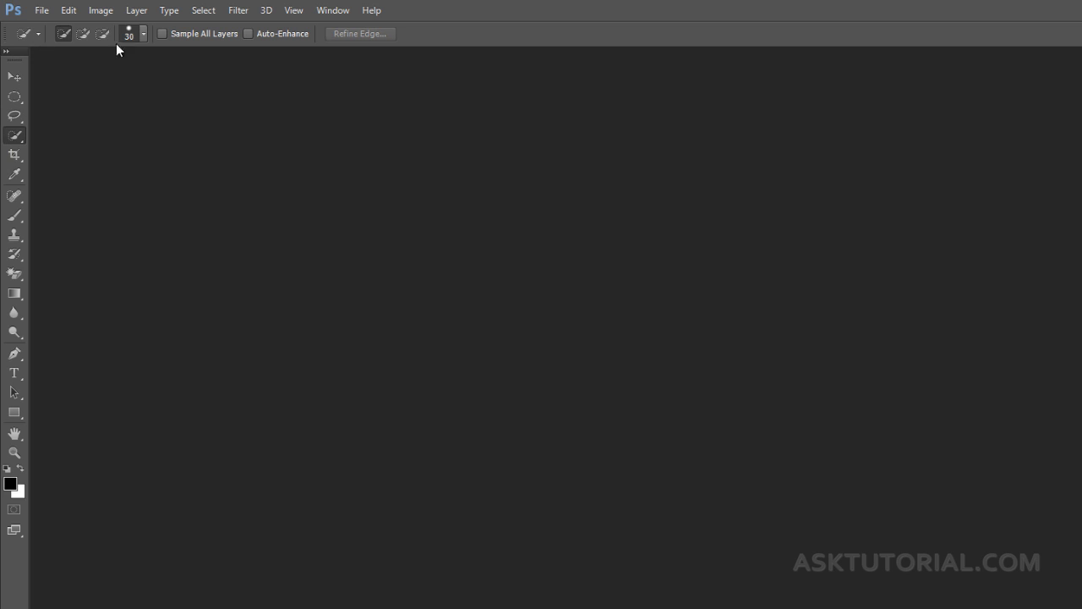
click(142, 33)
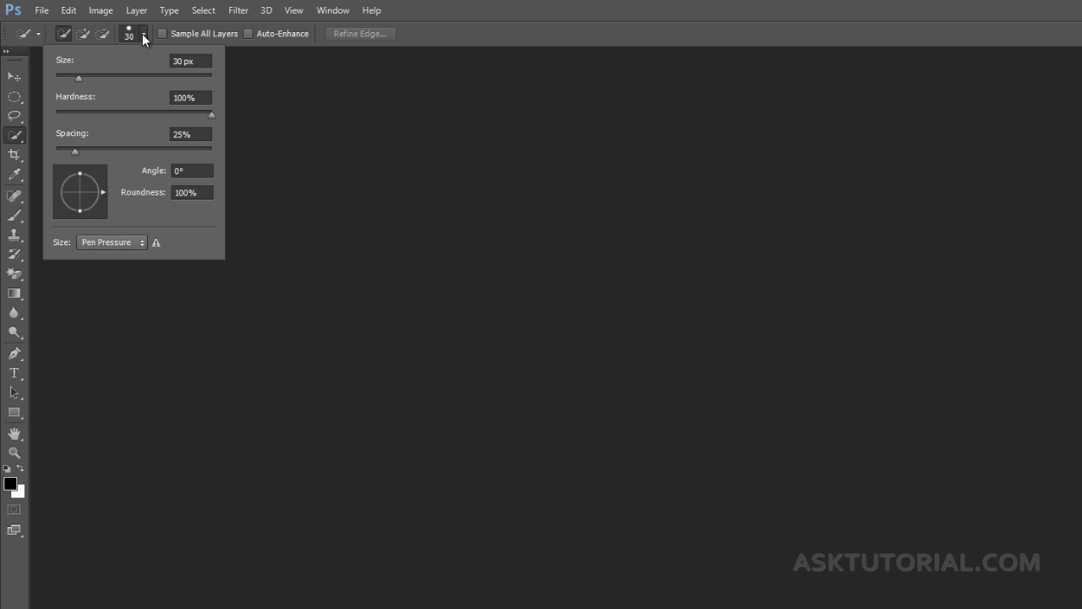
click(143, 33)
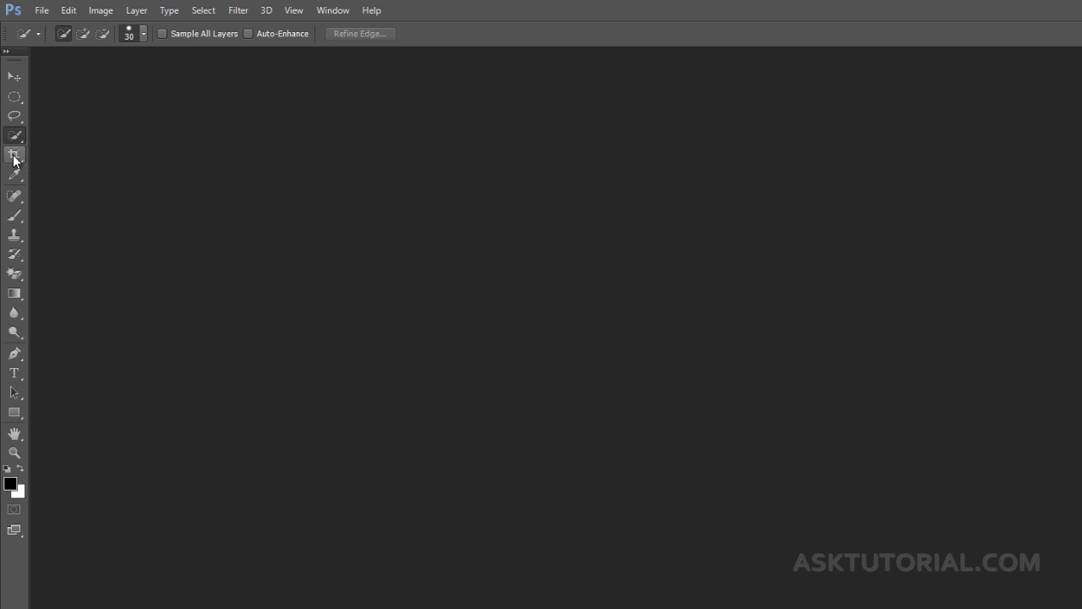
Activate the Crop Tool and display the other crop and slice tools grouped with it.
click(14, 157)
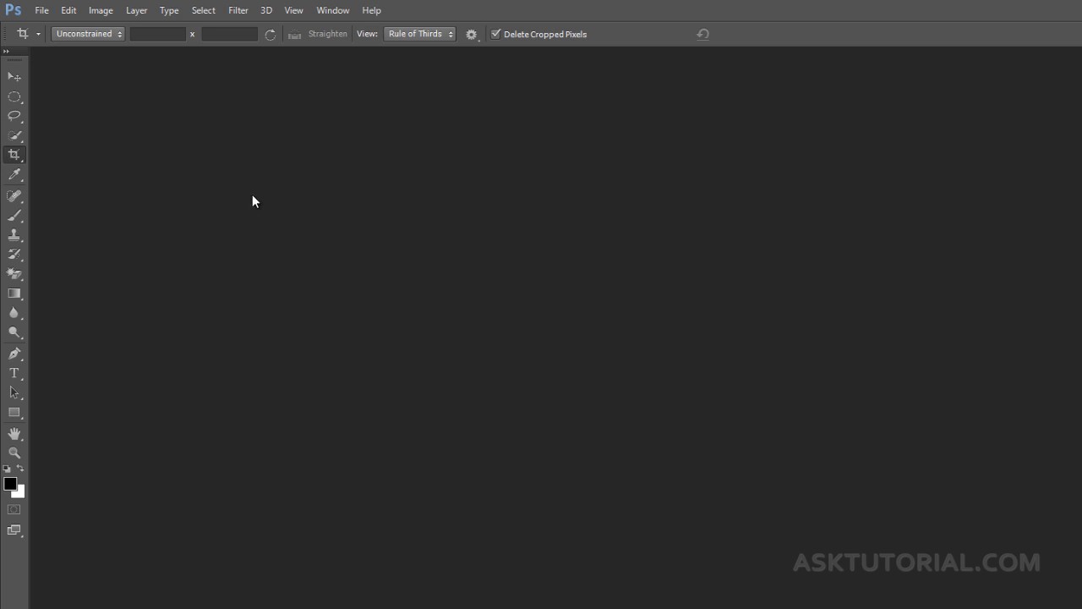
right_click(12, 160)
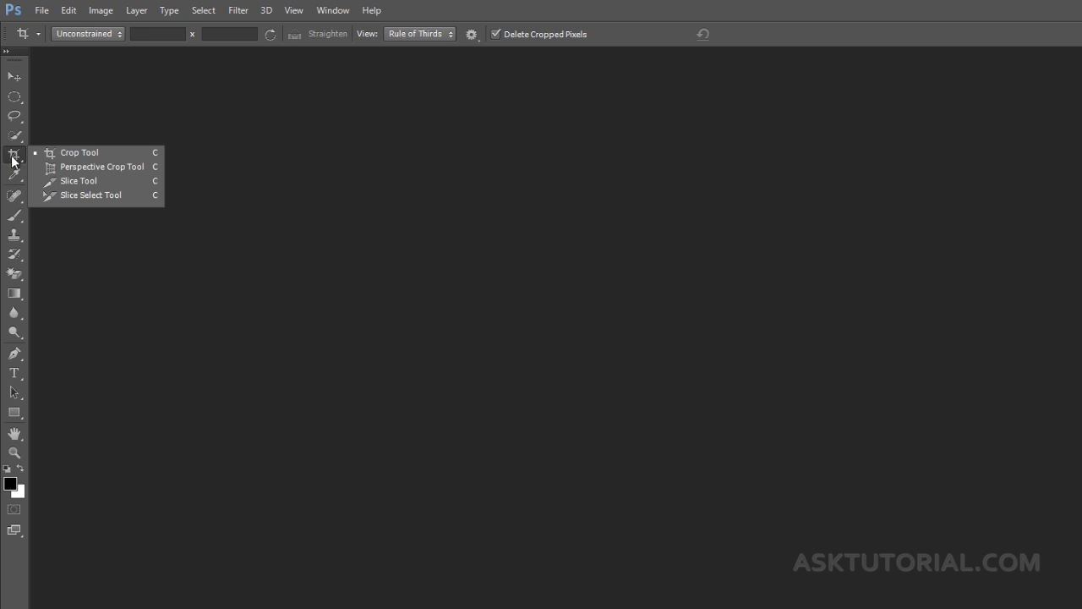
Activate the Slice Tool and switch the Eyedropper group to the Count Tool.
click(66, 179)
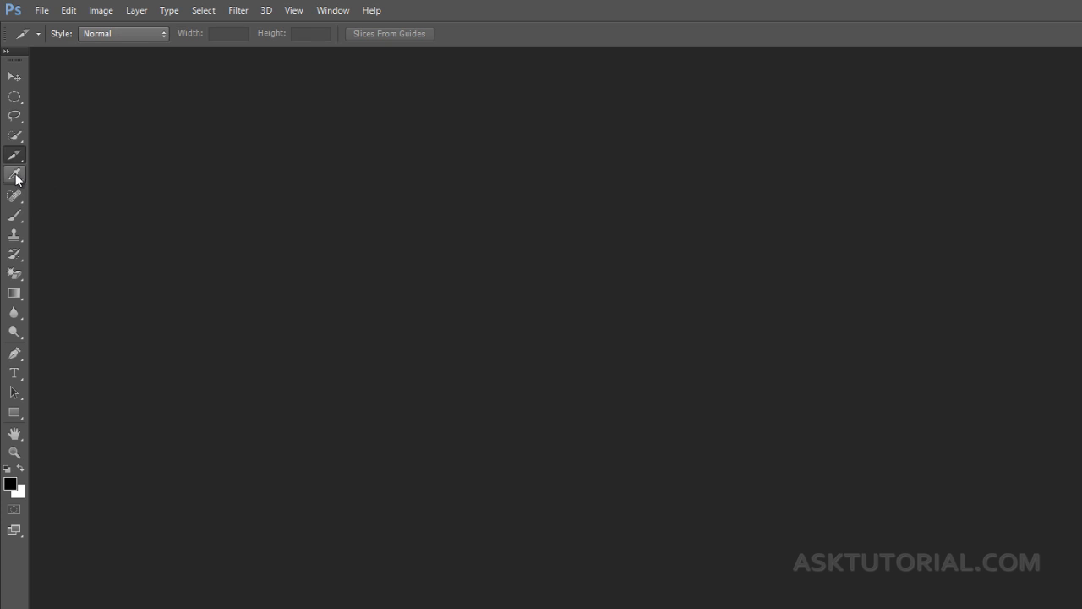
click(17, 177)
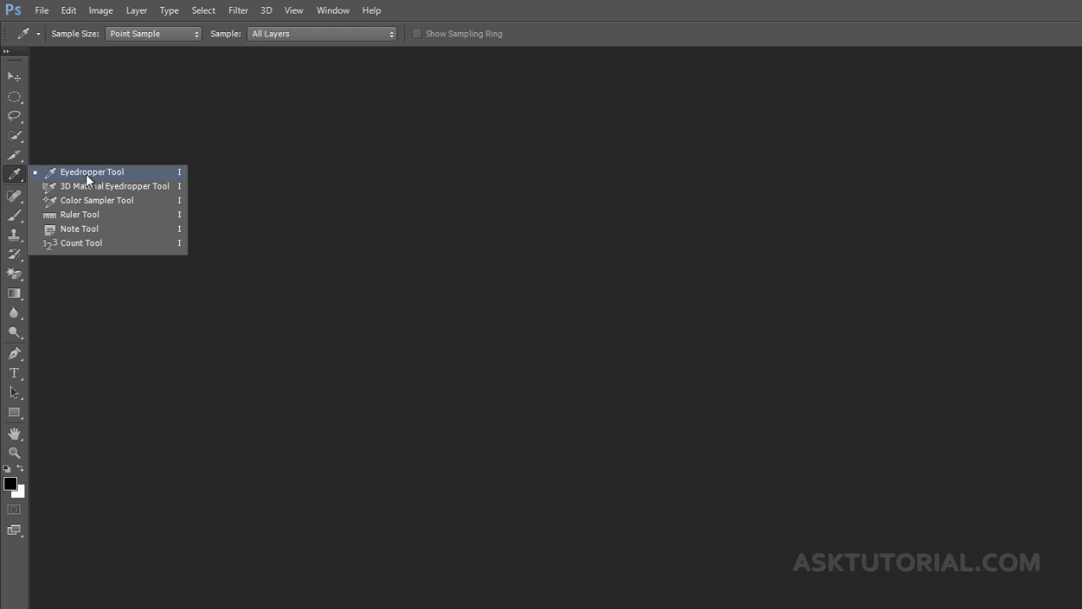
click(71, 244)
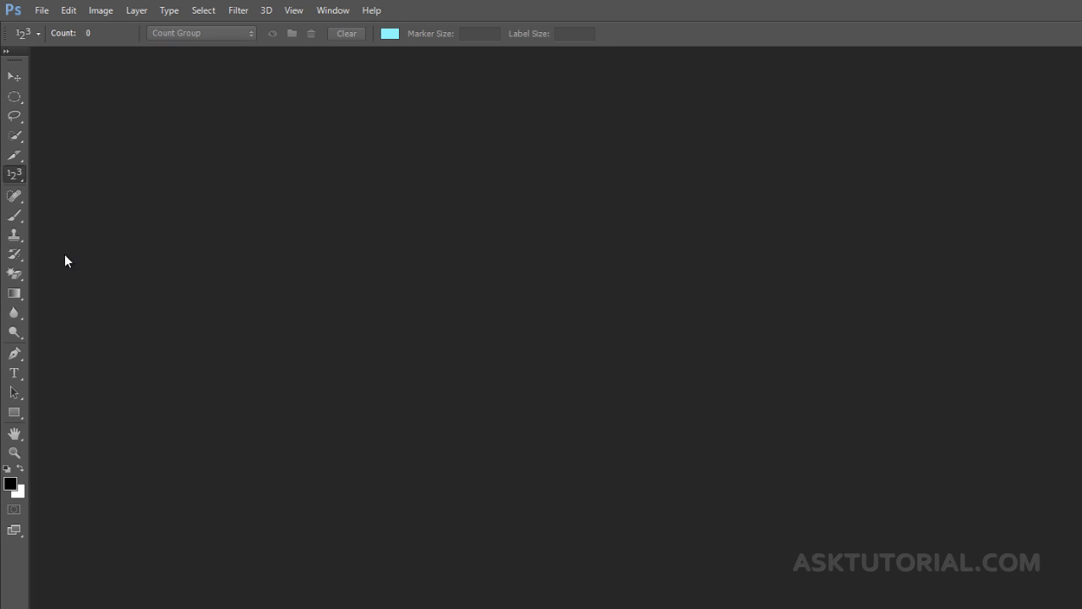
Activate the Spot Healing Brush Tool and the Brush Tool in turn and review the variants grouped with each.
click(14, 197)
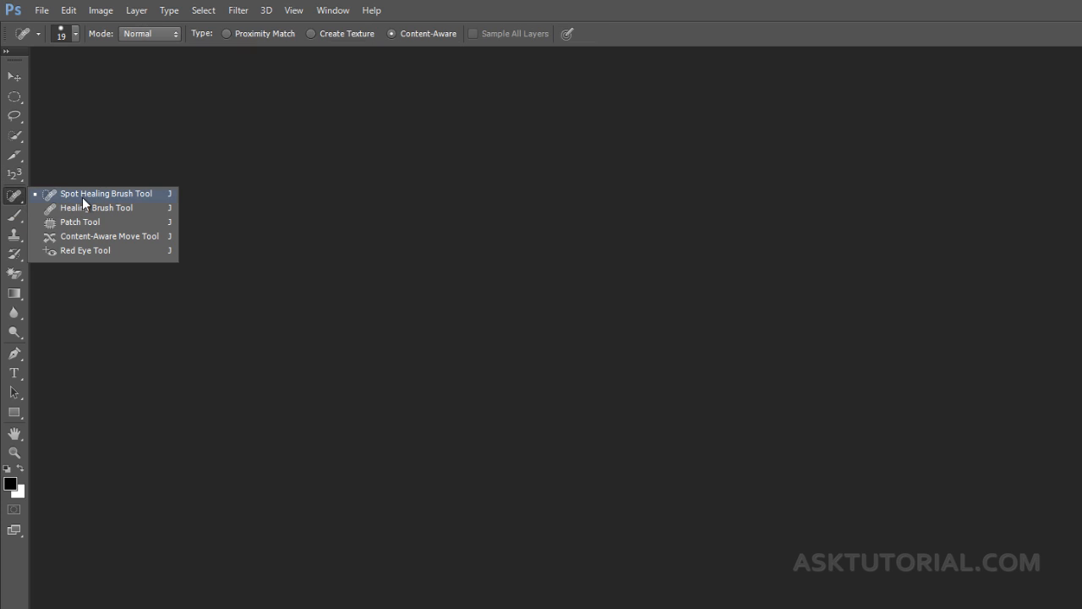
click(55, 276)
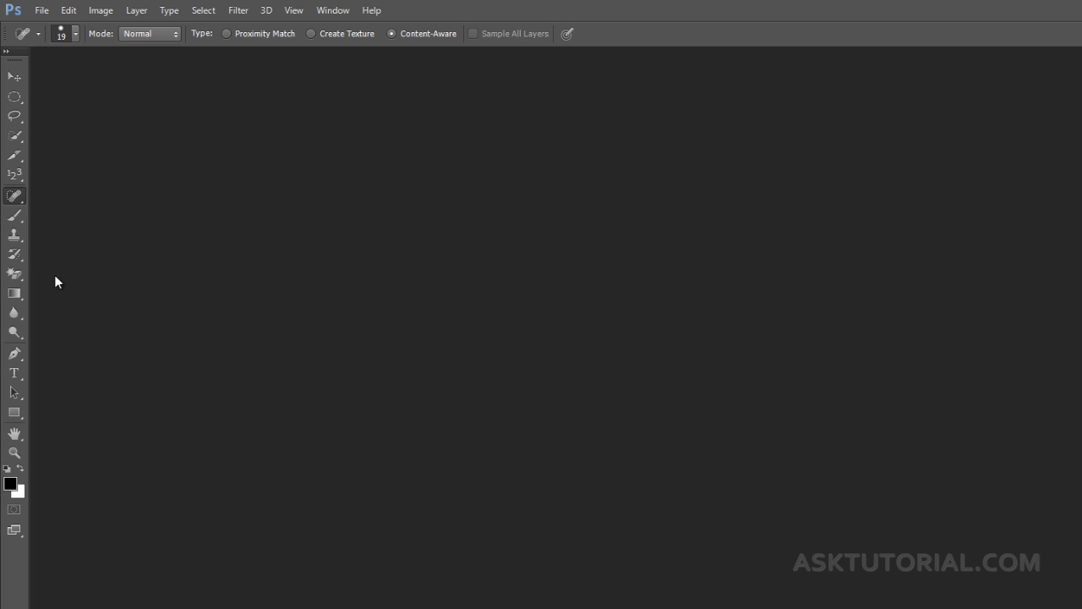
click(22, 217)
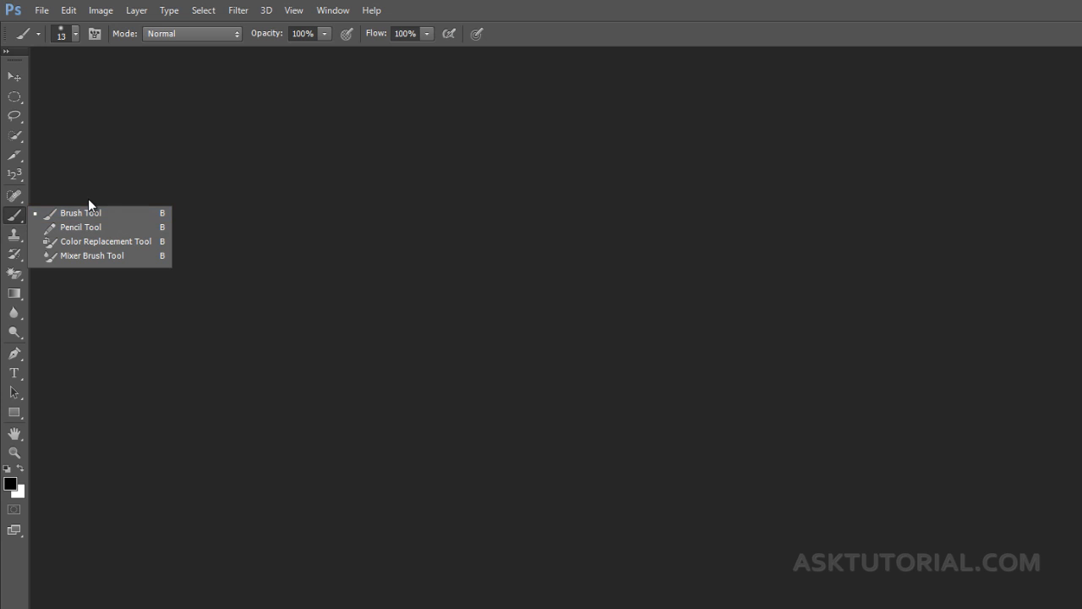
click(89, 200)
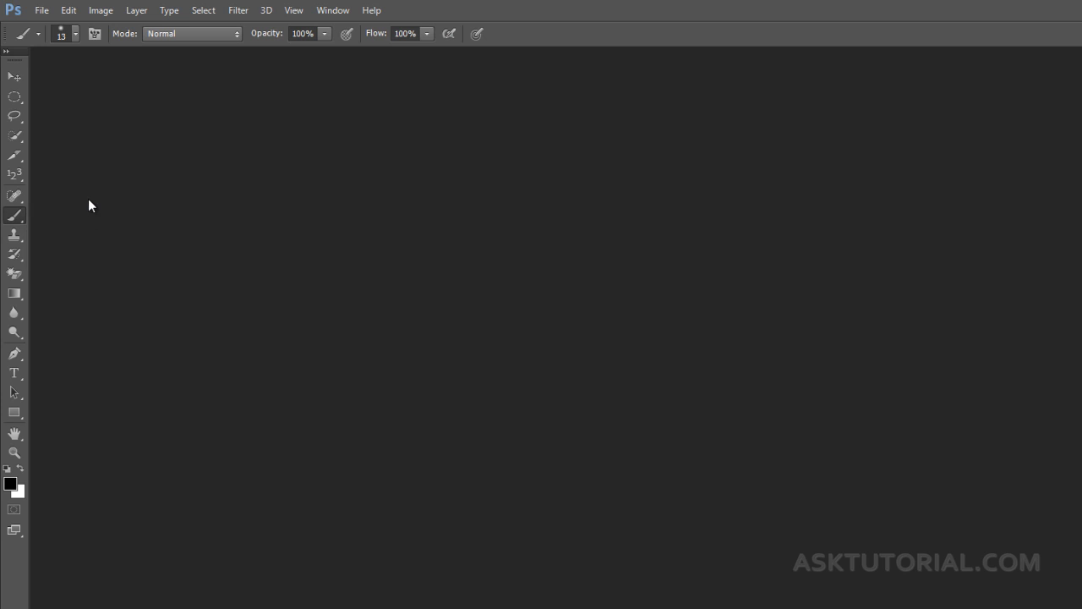
Activate the Clone Stamp Tool and check which stamp tools are grouped with it.
click(14, 235)
right_click(22, 245)
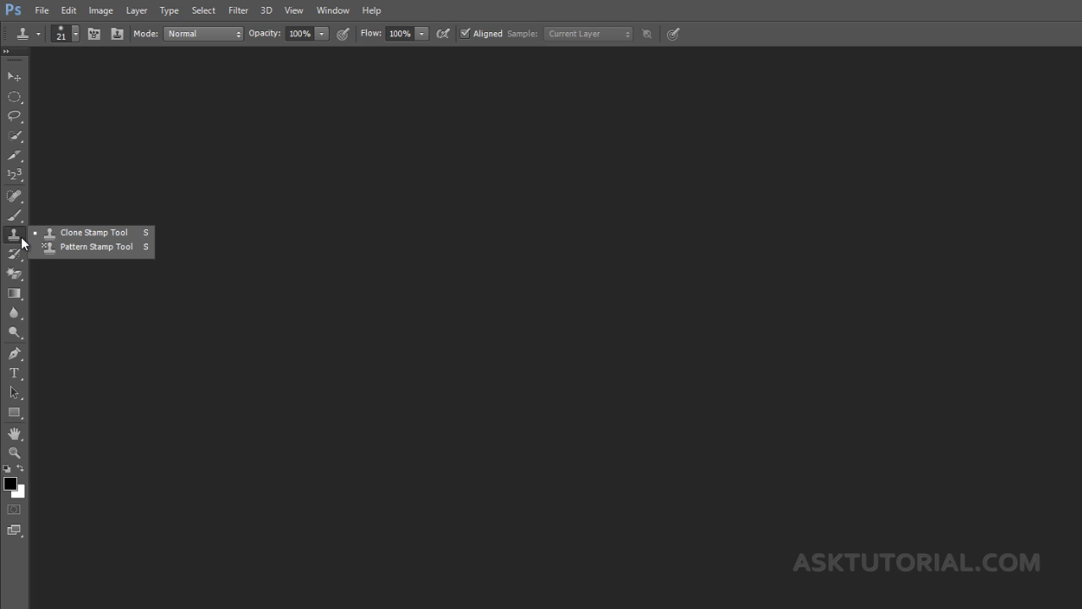
click(45, 292)
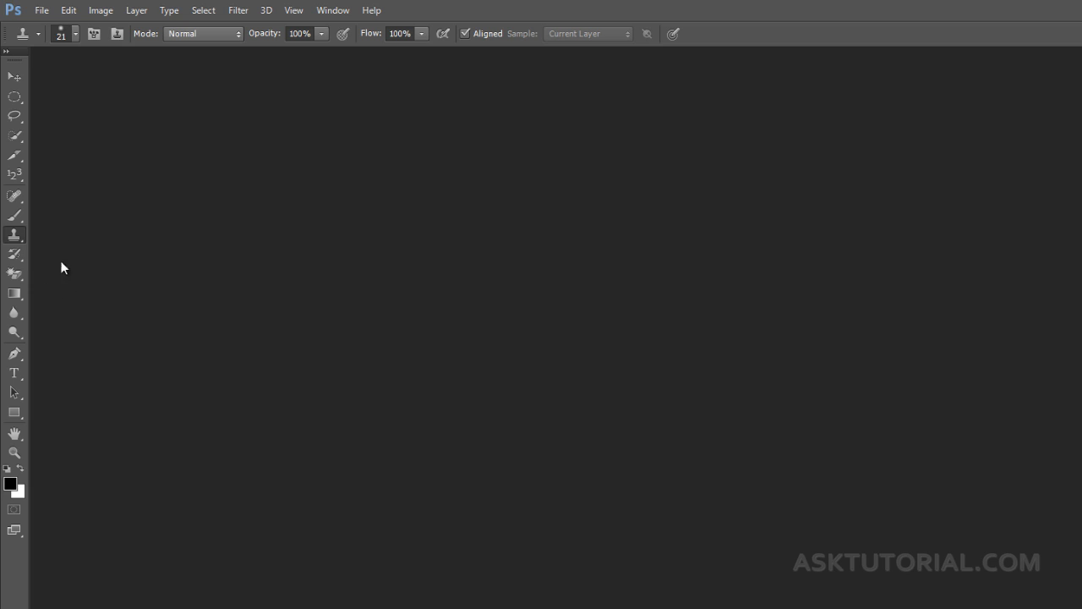
Activate the Magic Eraser Tool and review the other eraser tools in its group.
click(20, 276)
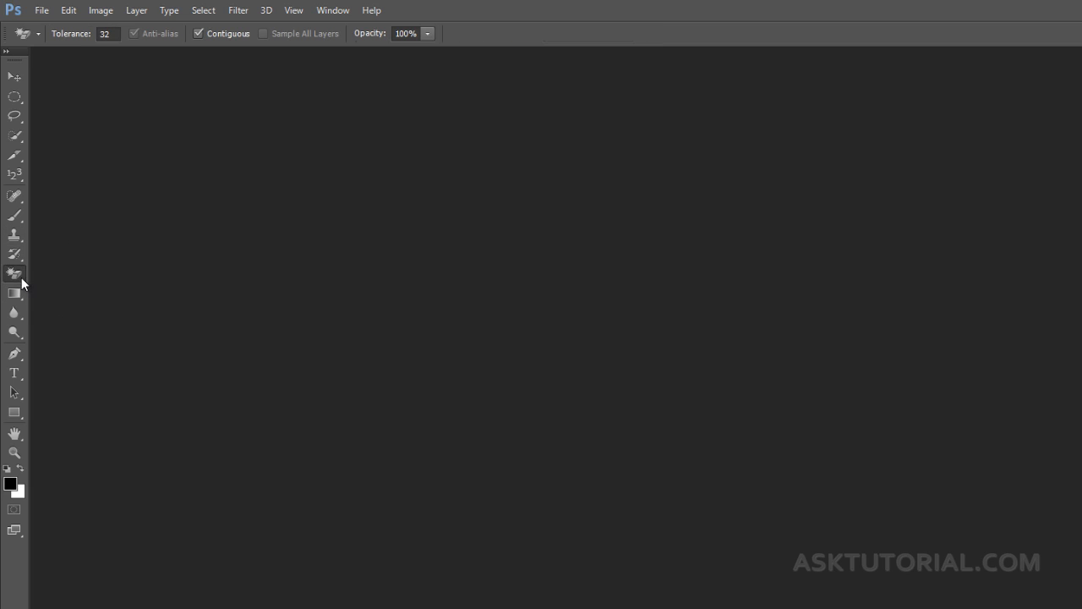
click(22, 283)
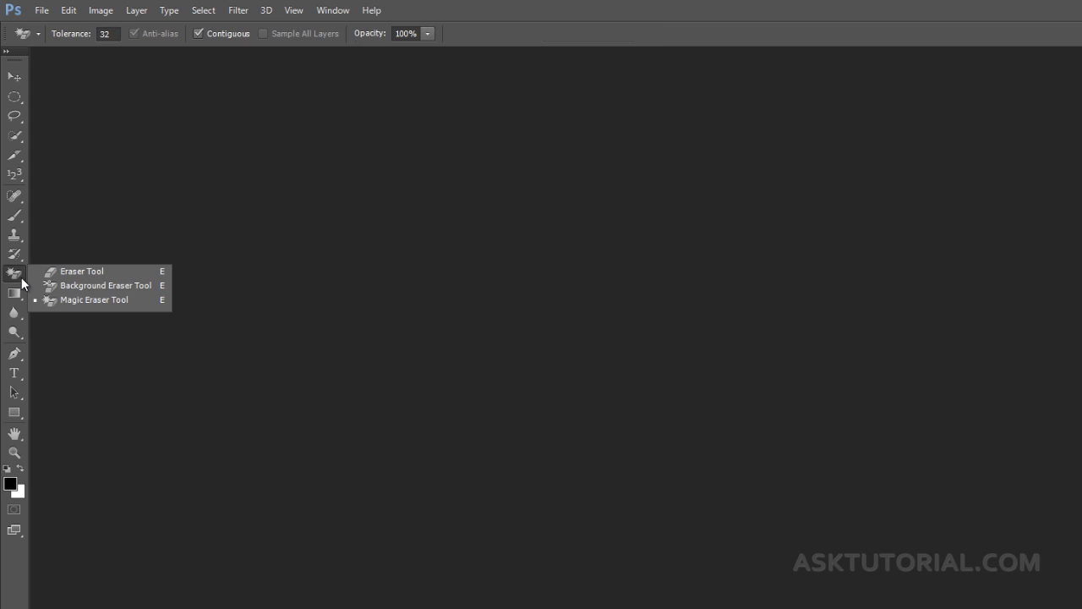
click(75, 304)
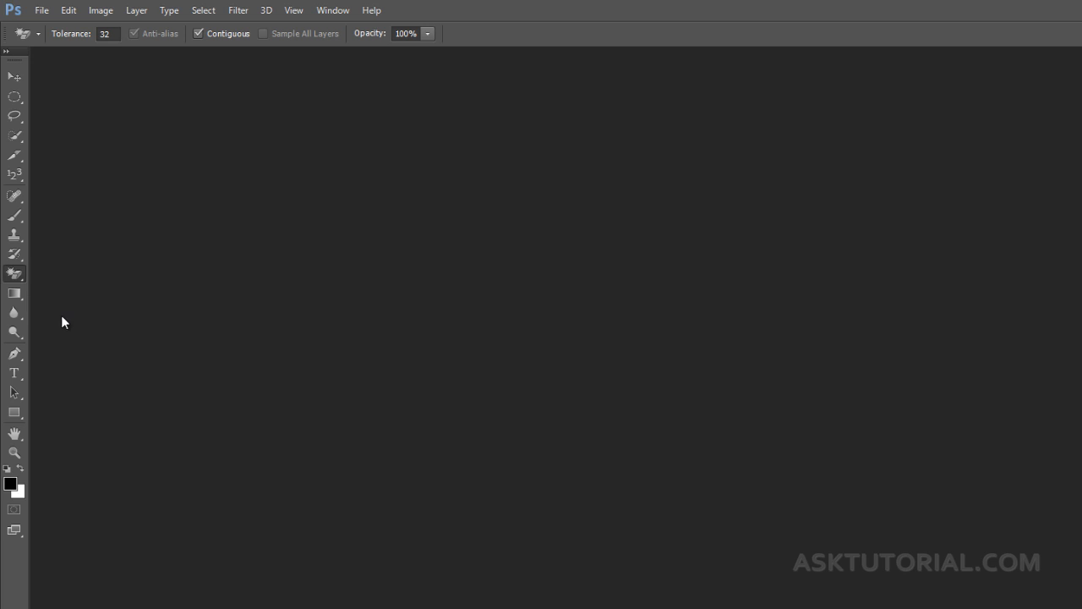
Activate the Gradient Tool and examine its grouped fill tools and the available gradient presets.
click(17, 297)
click(19, 302)
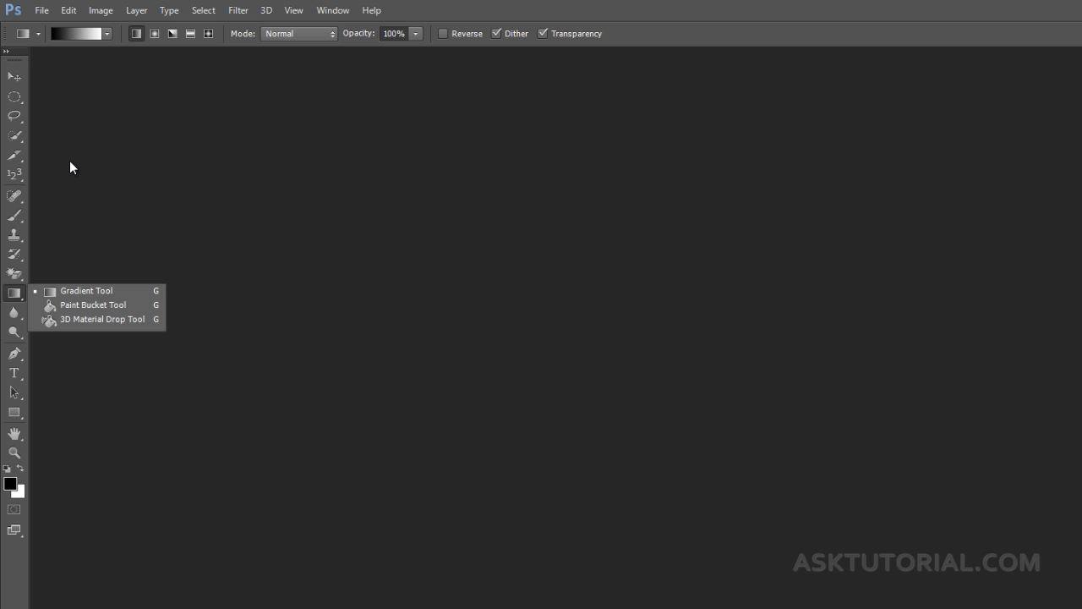
click(104, 35)
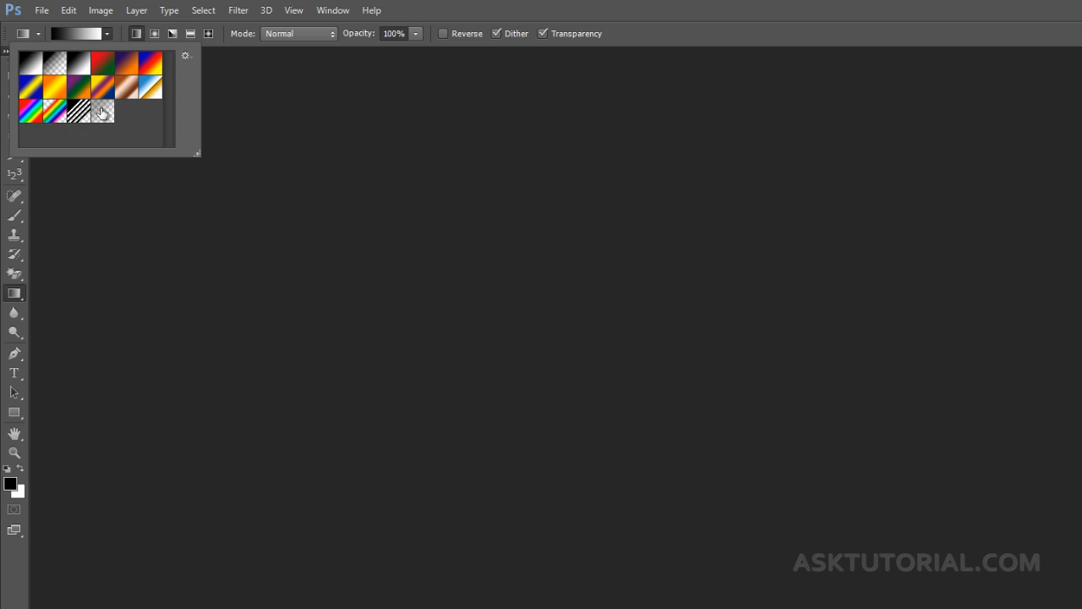
click(115, 212)
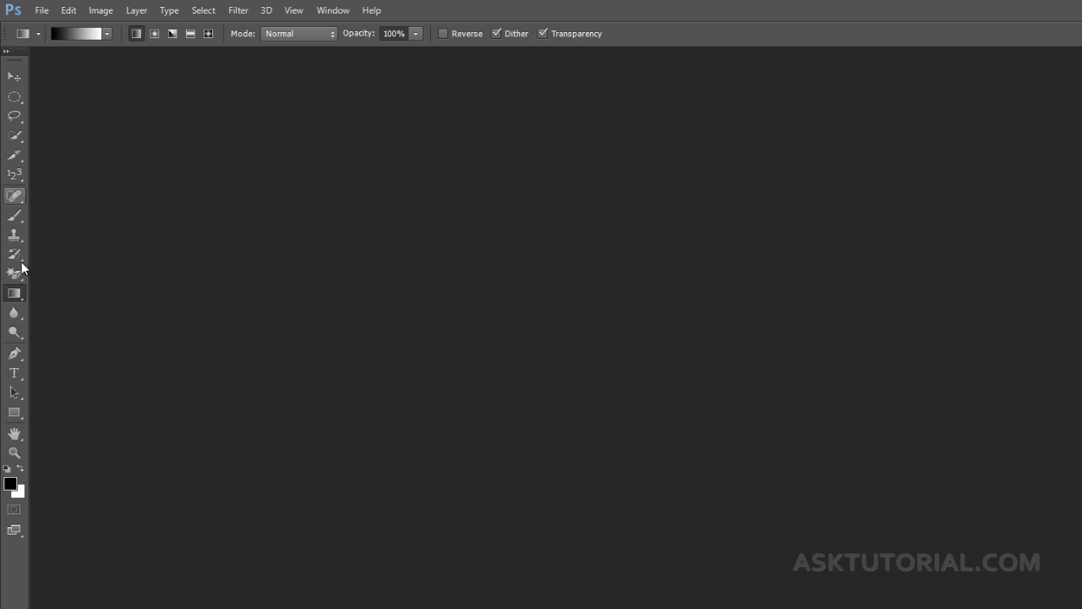
Activate the Pen Tool and the Horizontal Type Tool in turn and display the variants grouped with each.
click(19, 358)
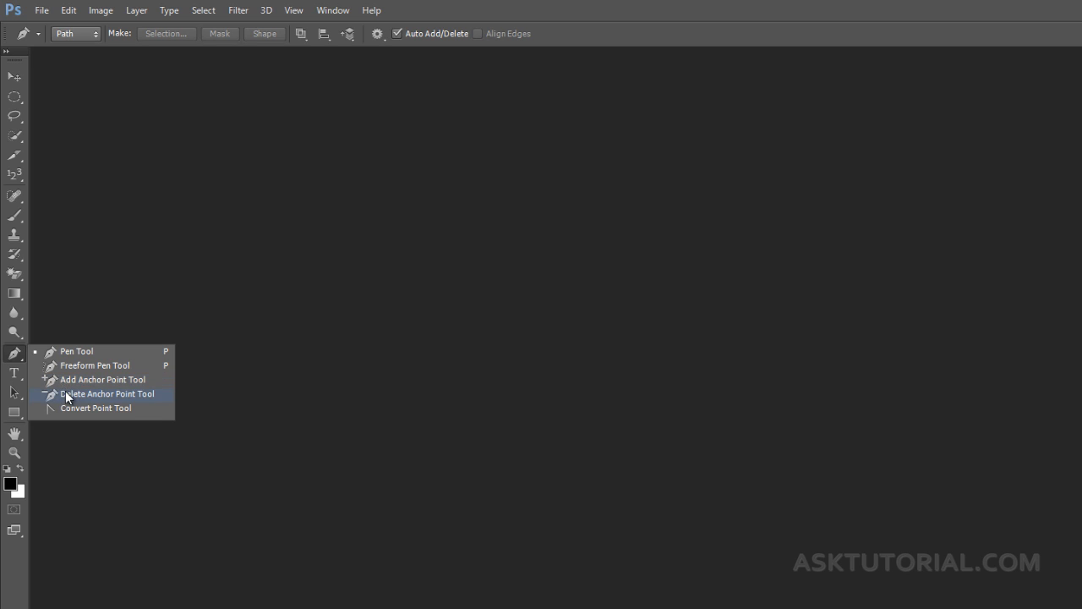
click(96, 315)
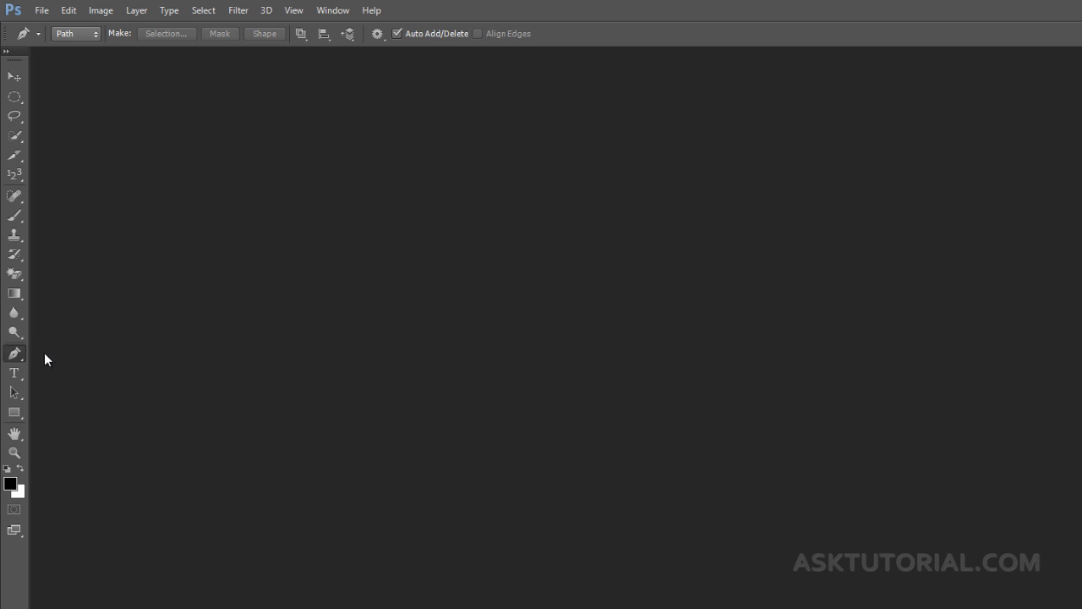
click(22, 374)
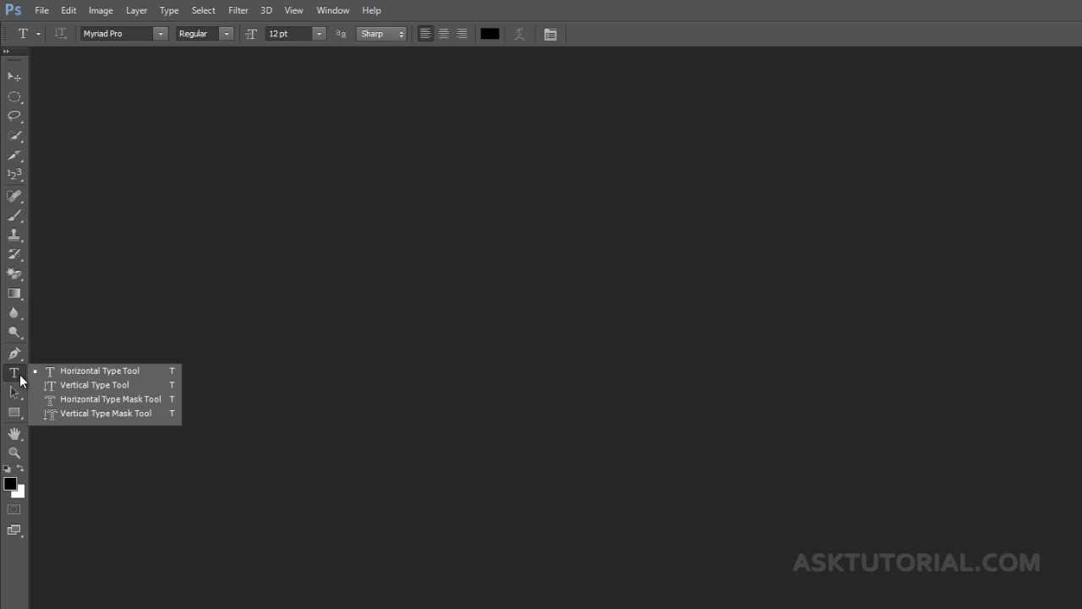
Examine the Horizontal Type Tool's font family, font style, size and text color options, leaving them unchanged.
click(160, 34)
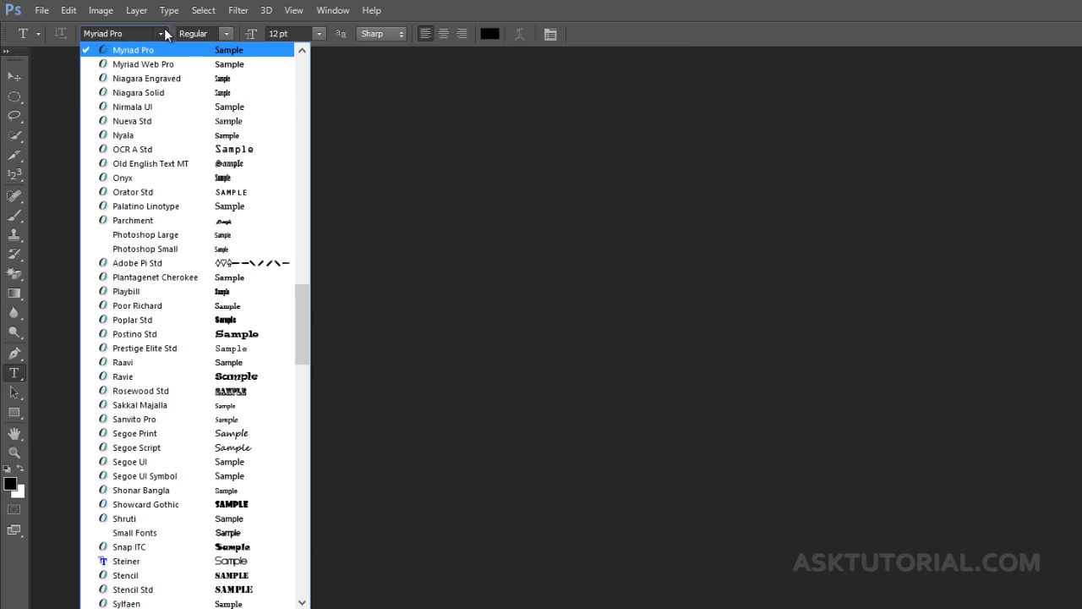
click(225, 35)
click(226, 35)
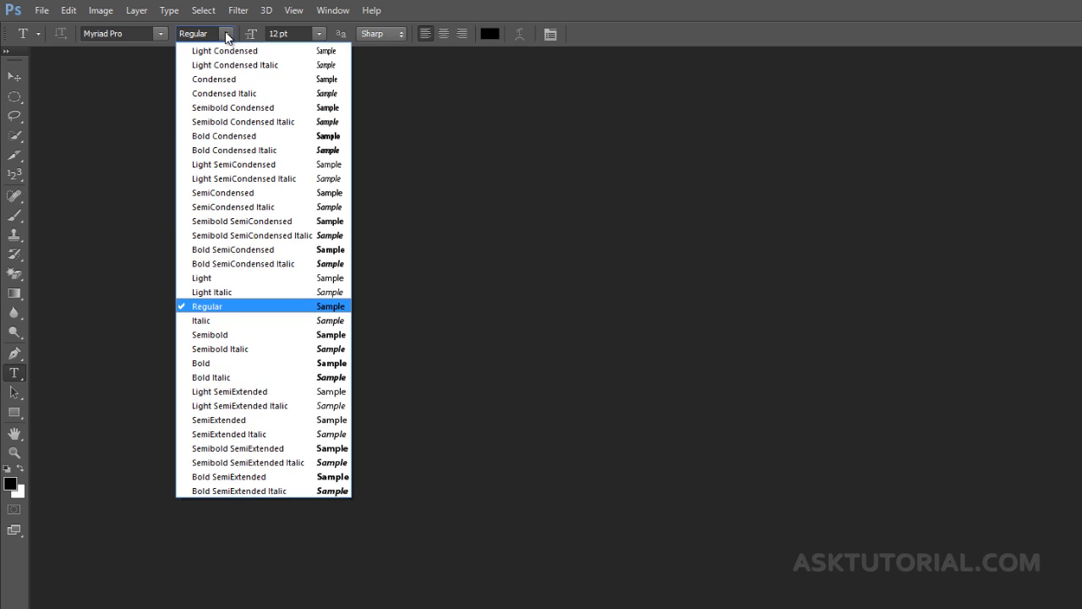
click(225, 34)
click(319, 34)
click(319, 33)
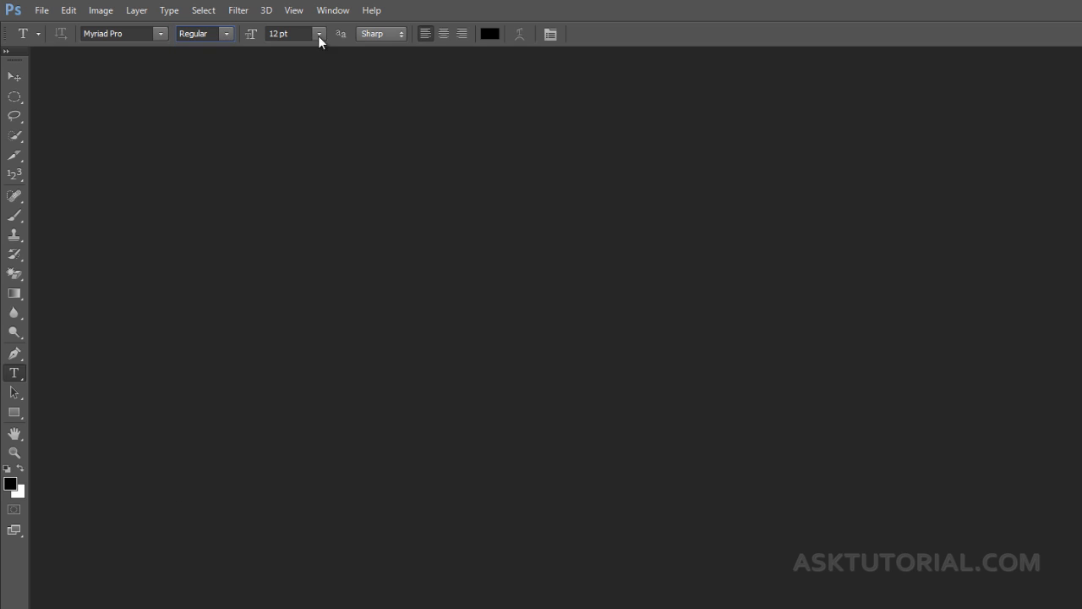
click(487, 35)
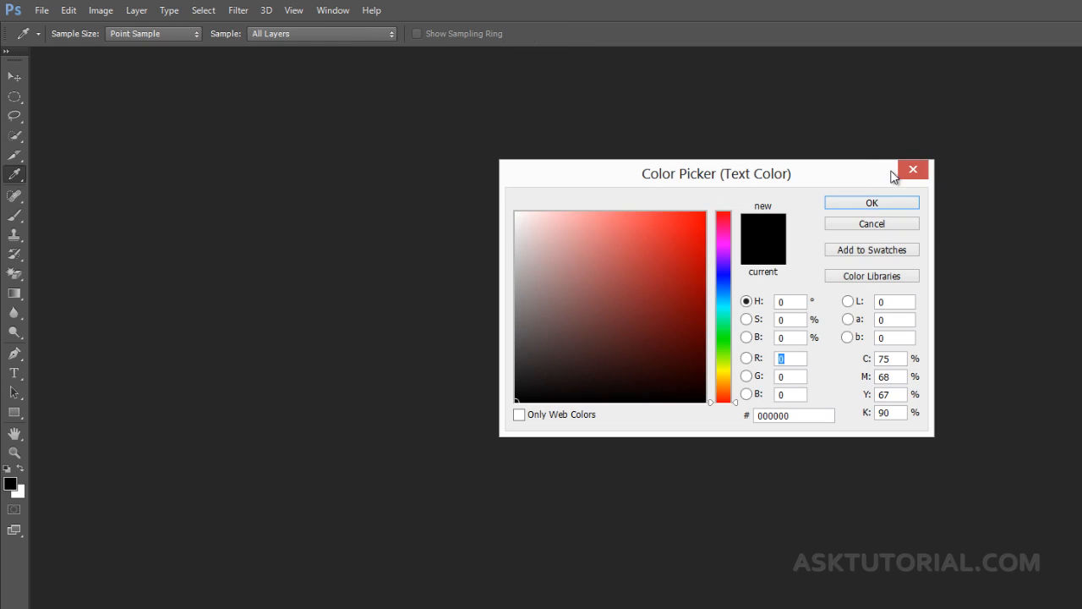
click(909, 172)
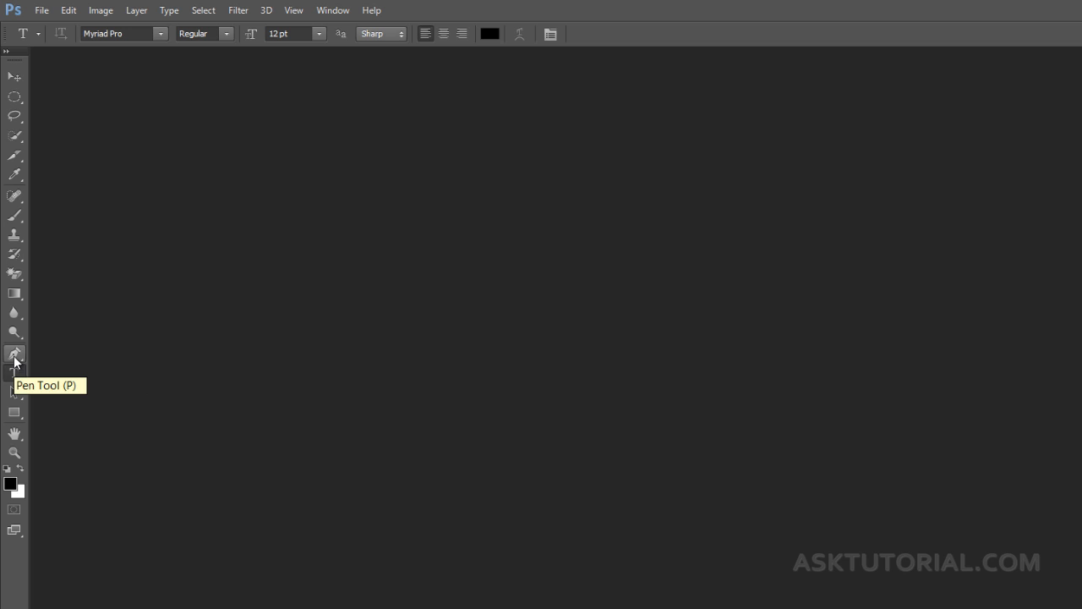
Activate the Path Selection Tool and the Rectangle Tool in turn and review the variants grouped with each.
click(16, 397)
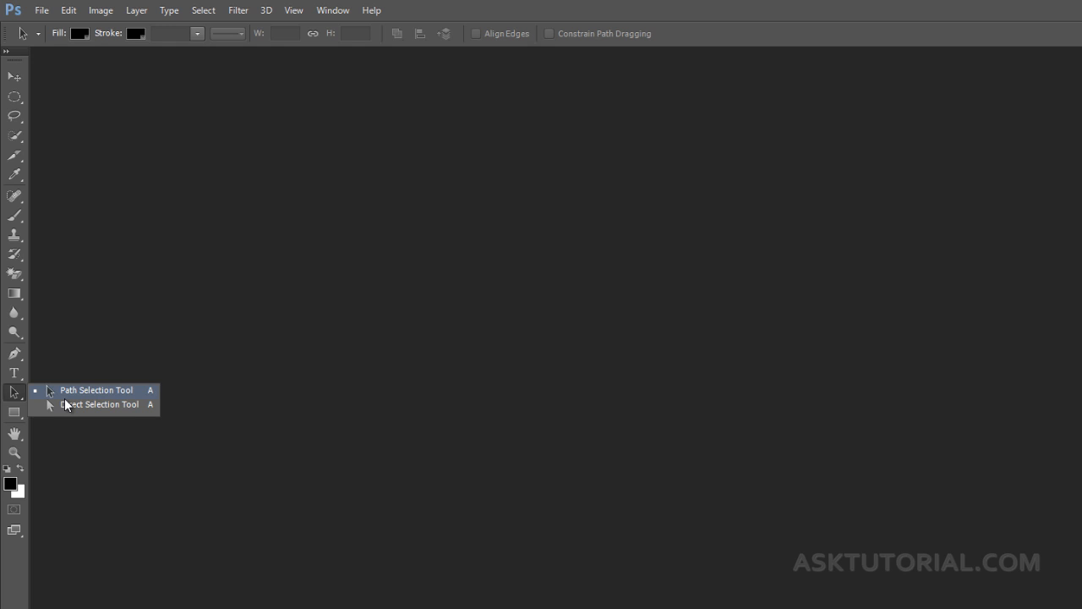
click(87, 356)
click(17, 415)
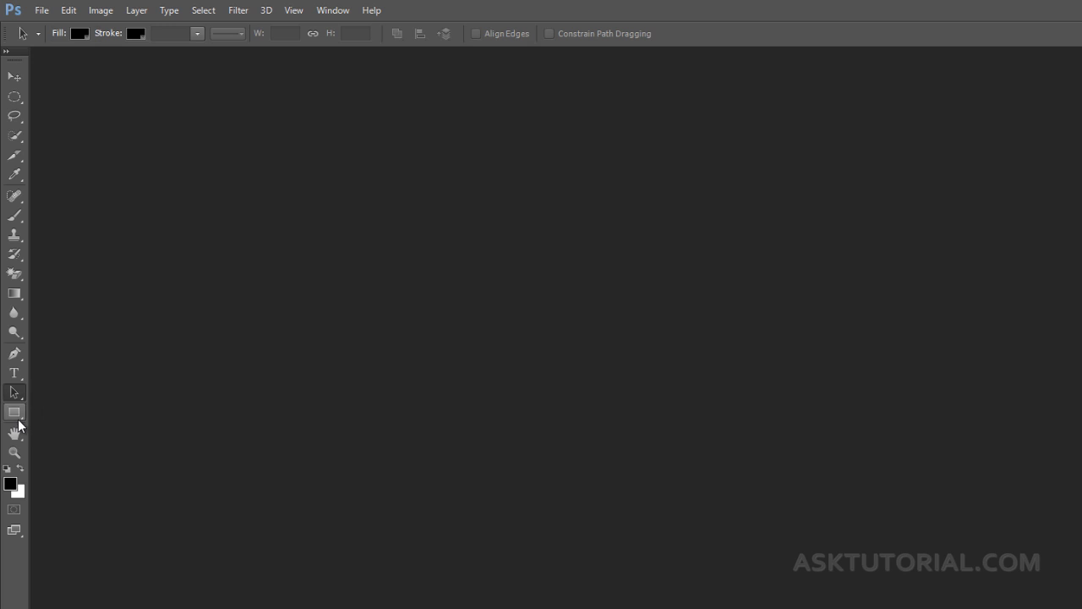
right_click(18, 420)
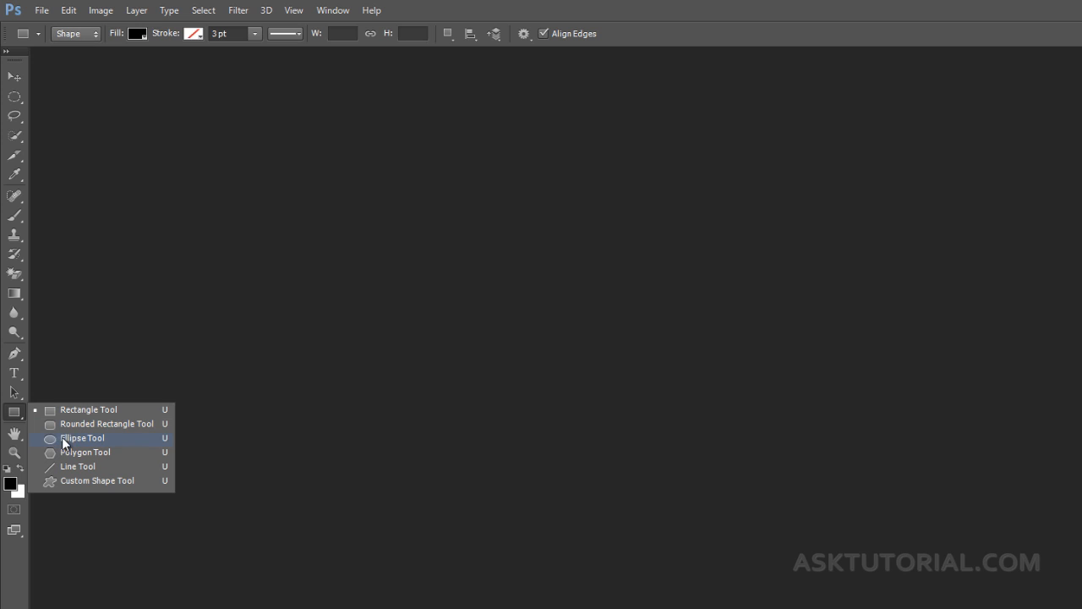
click(67, 516)
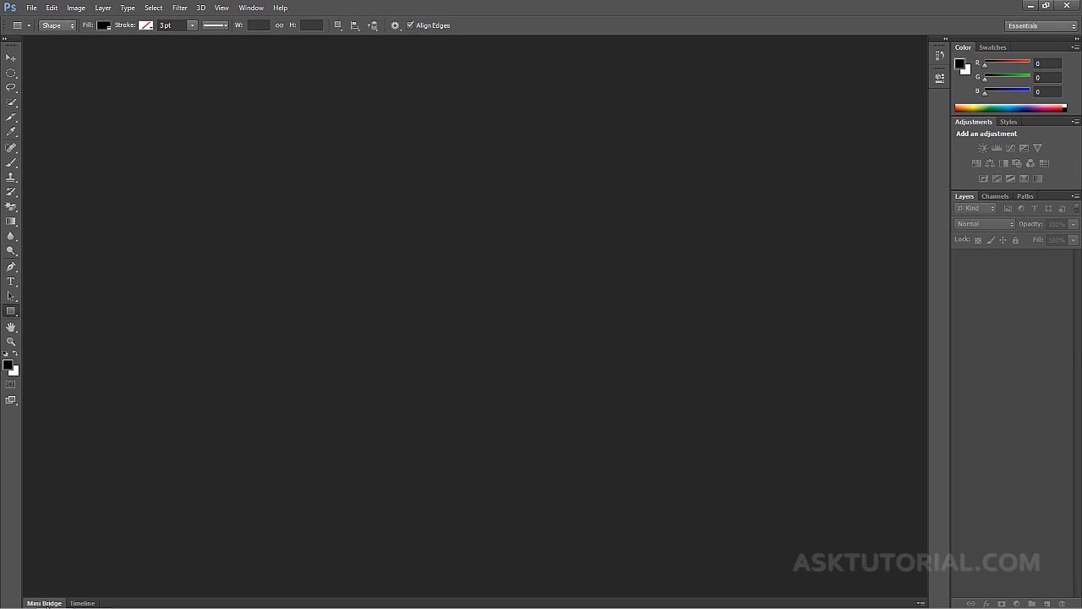
Open the image Saludable (2).jpg from Mini Bridge in the workspace and collapse Mini Bridge.
click(44, 603)
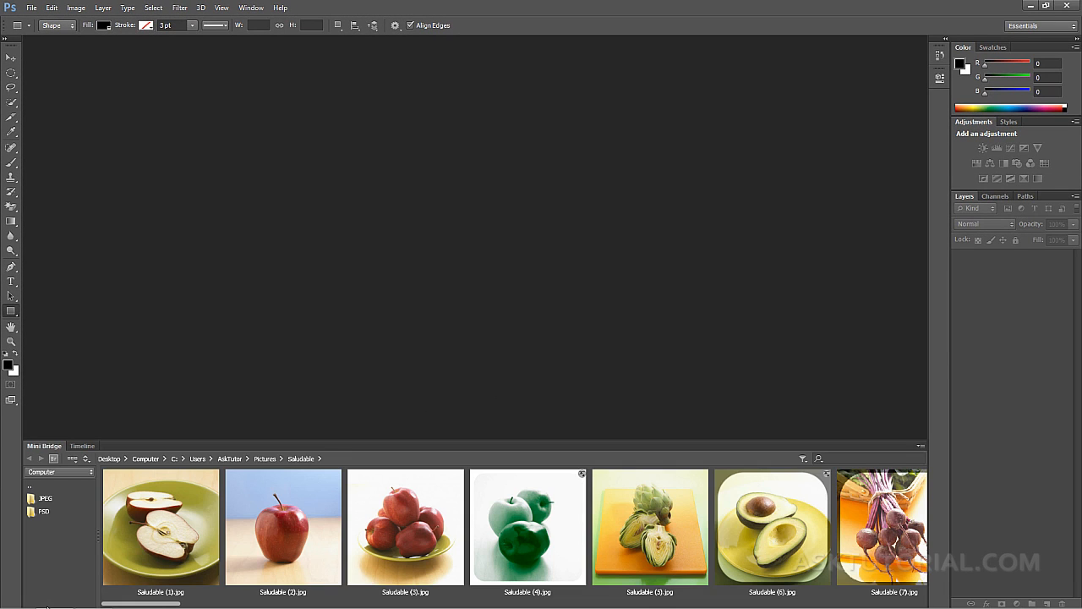
drag(268, 536, 357, 321)
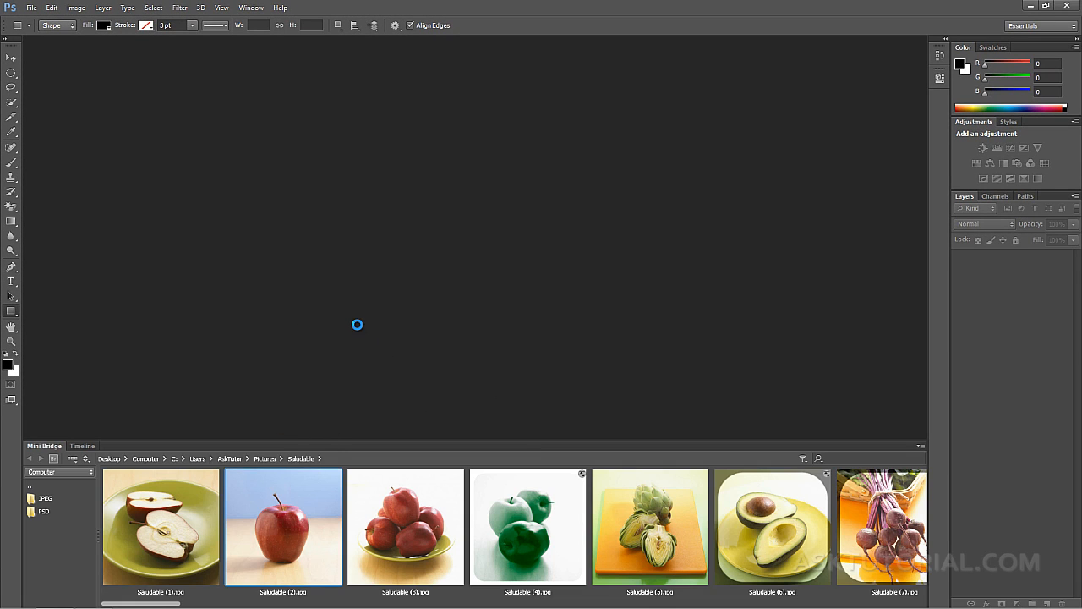
double_click(44, 445)
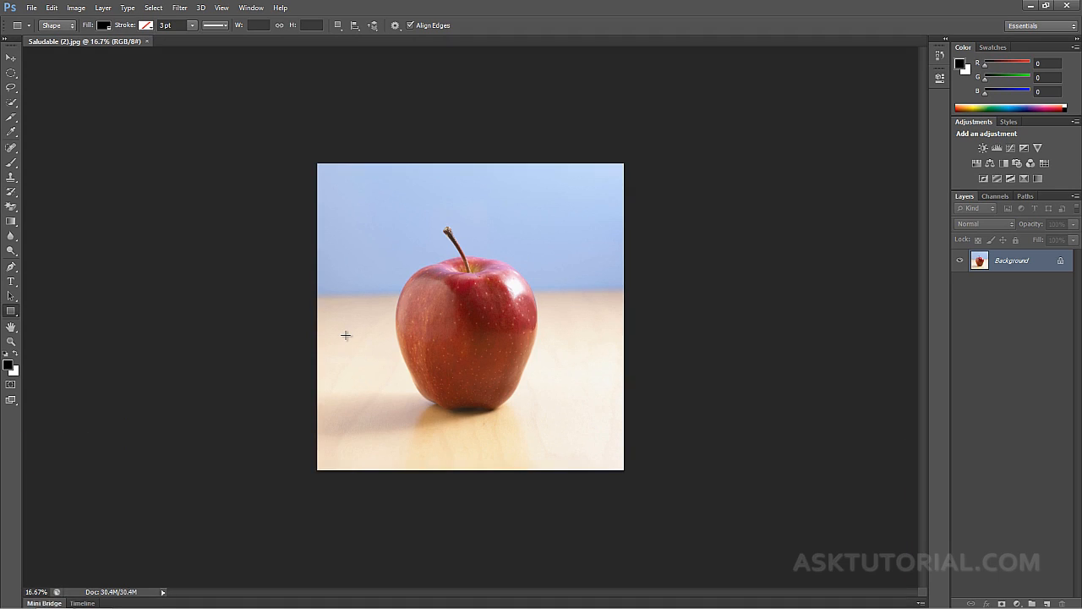
Zoom in on the apple, pan across its skin, and compare the 100% view with the fit-on-screen view.
scroll(350, 331, up, 5)
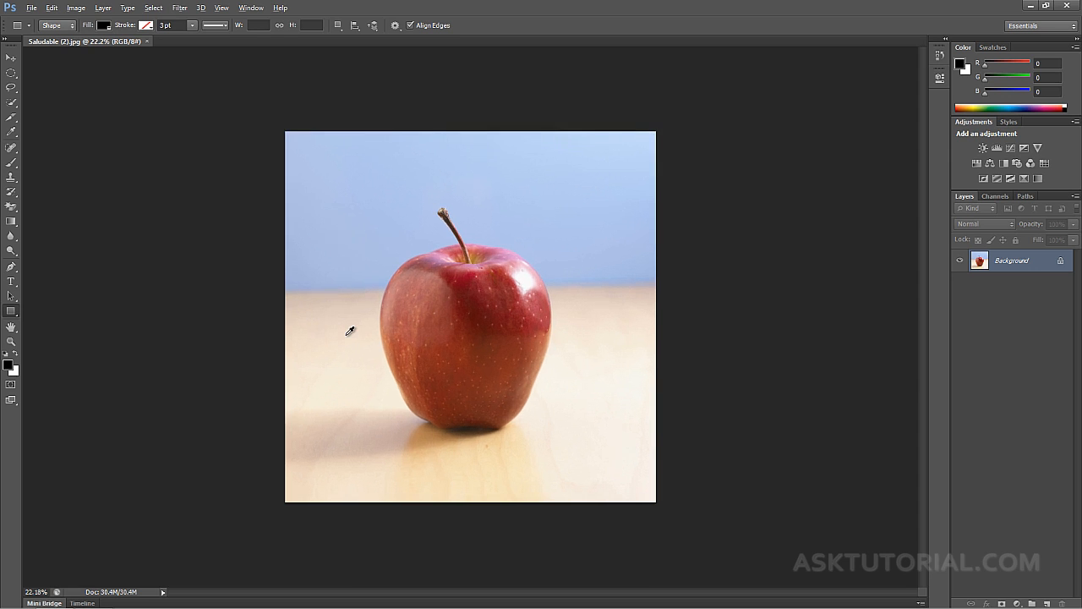
scroll(350, 331, up, 5)
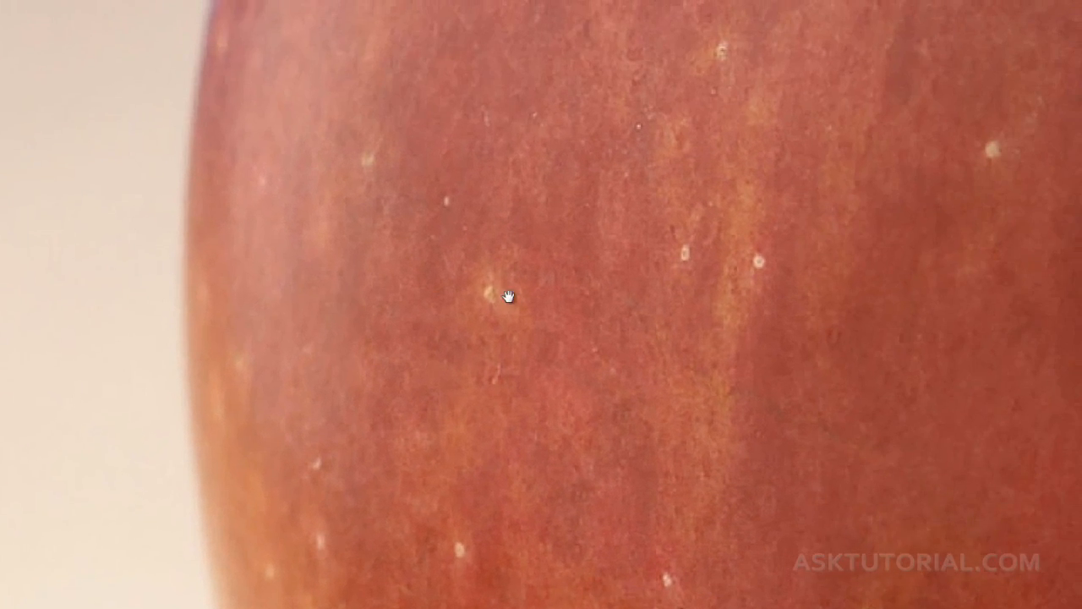
drag(508, 296, 128, 358)
drag(580, 313, 329, 338)
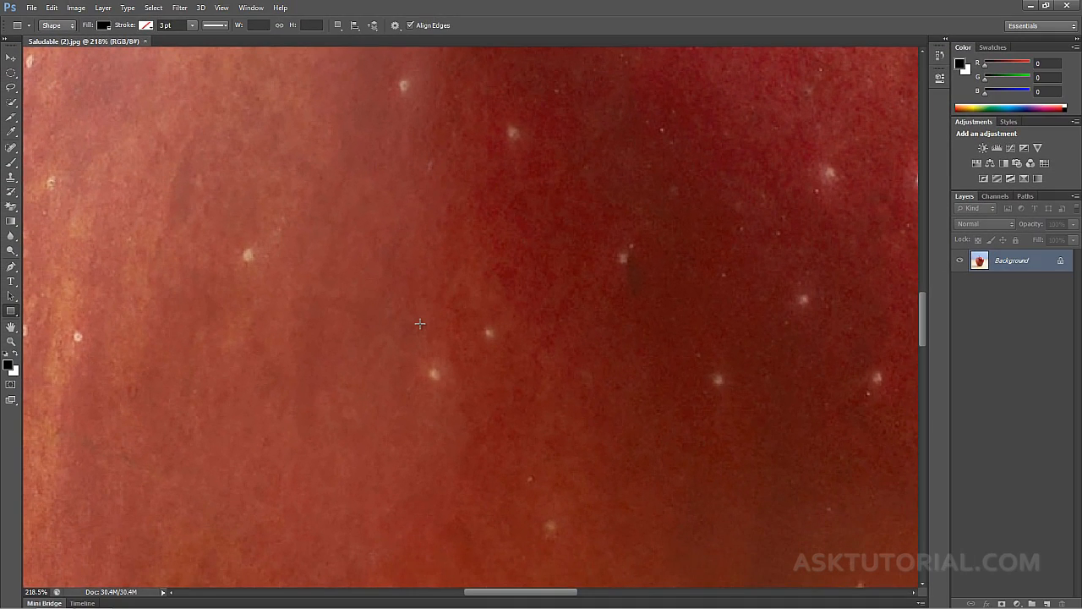
key(ctrl+1)
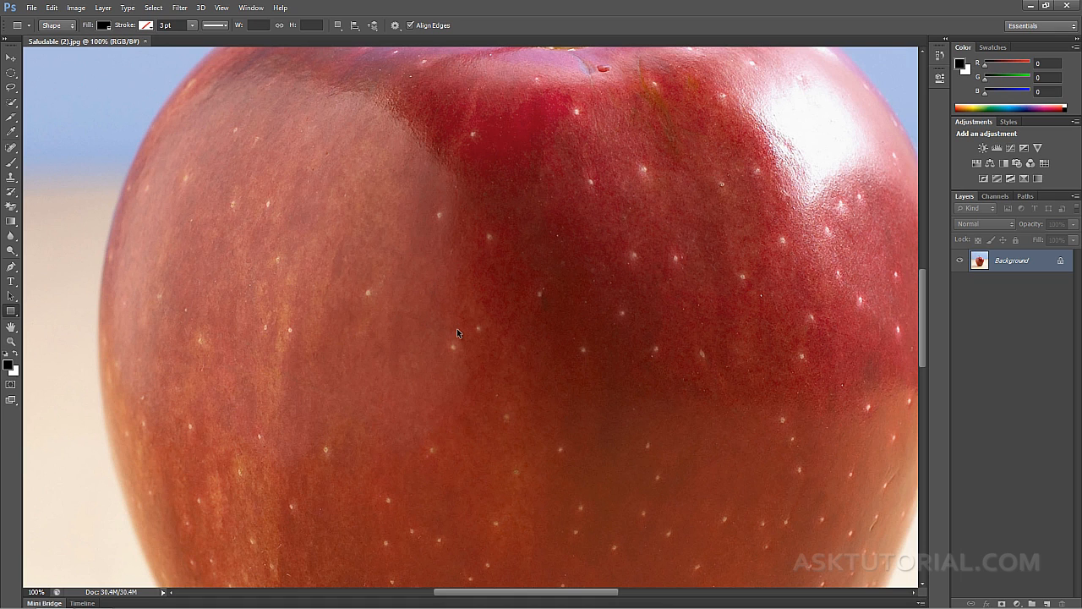
key(ctrl+0)
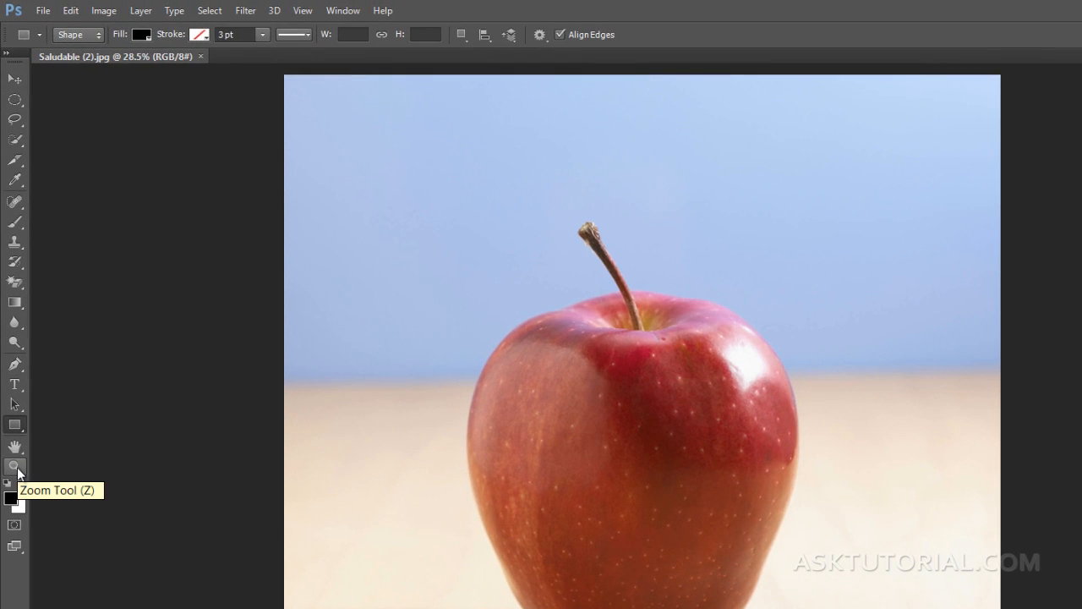
Zoom in on the apple's skin to 100% with the Zoom Tool.
click(16, 466)
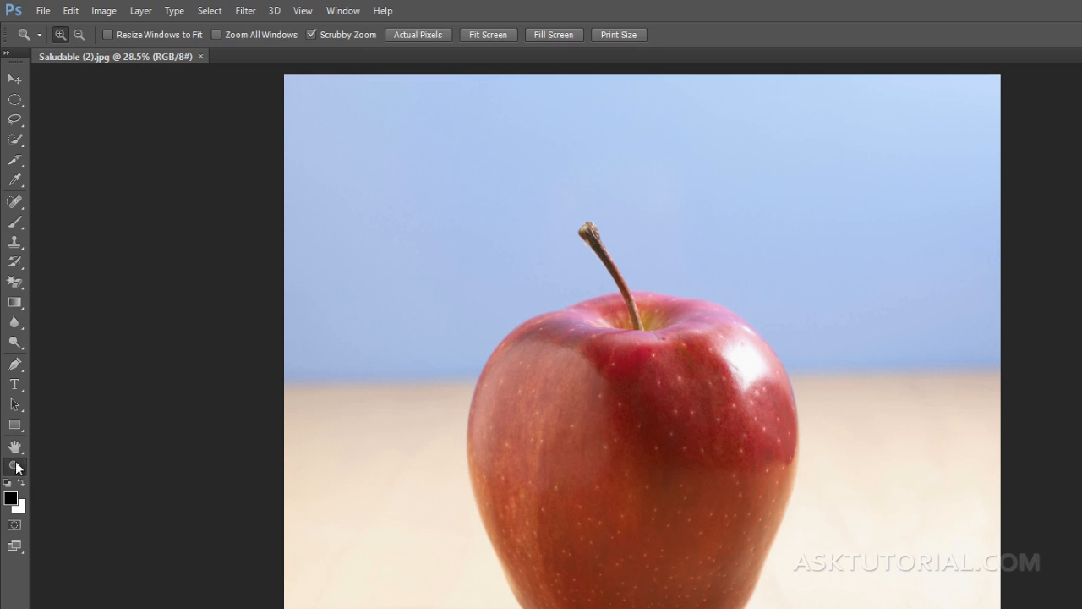
click(581, 440)
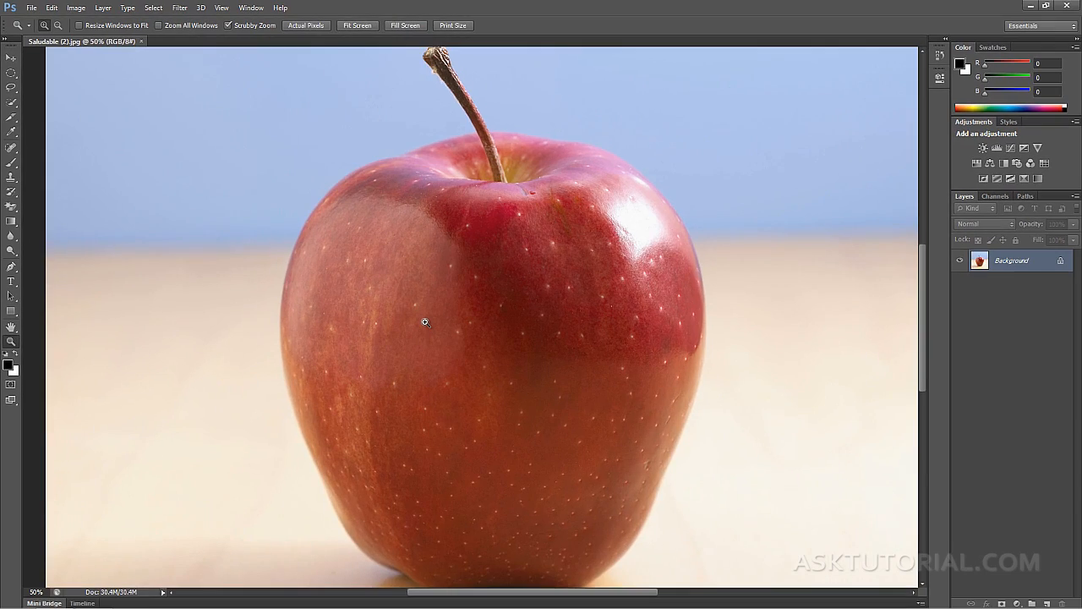
click(425, 322)
click(425, 322)
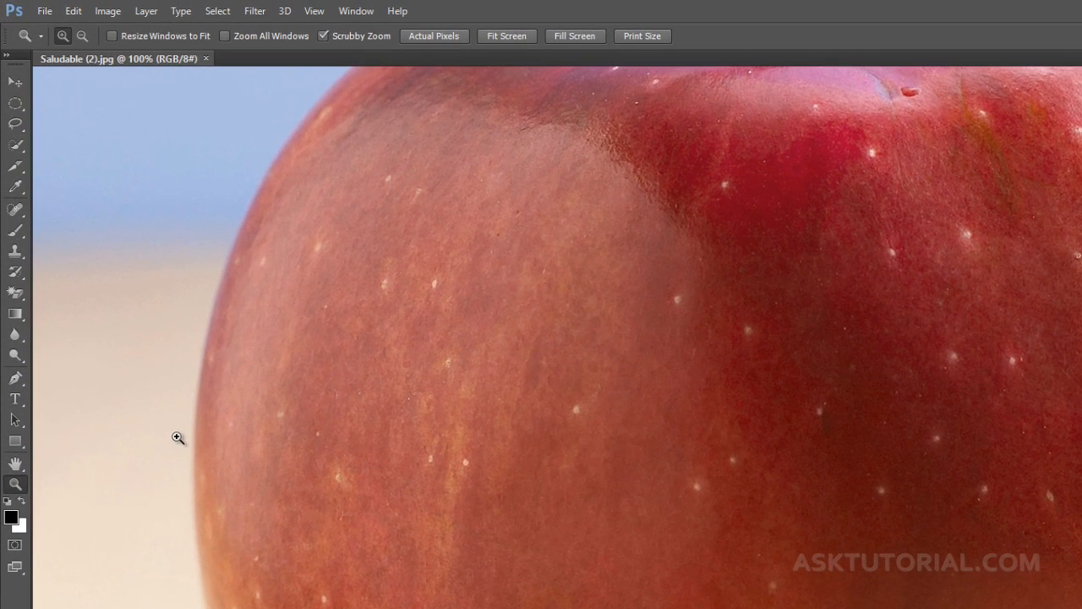
Zoom back out on the apple, fit the image on screen, and close Saludable (2).jpg.
key(alt)
key(alt)
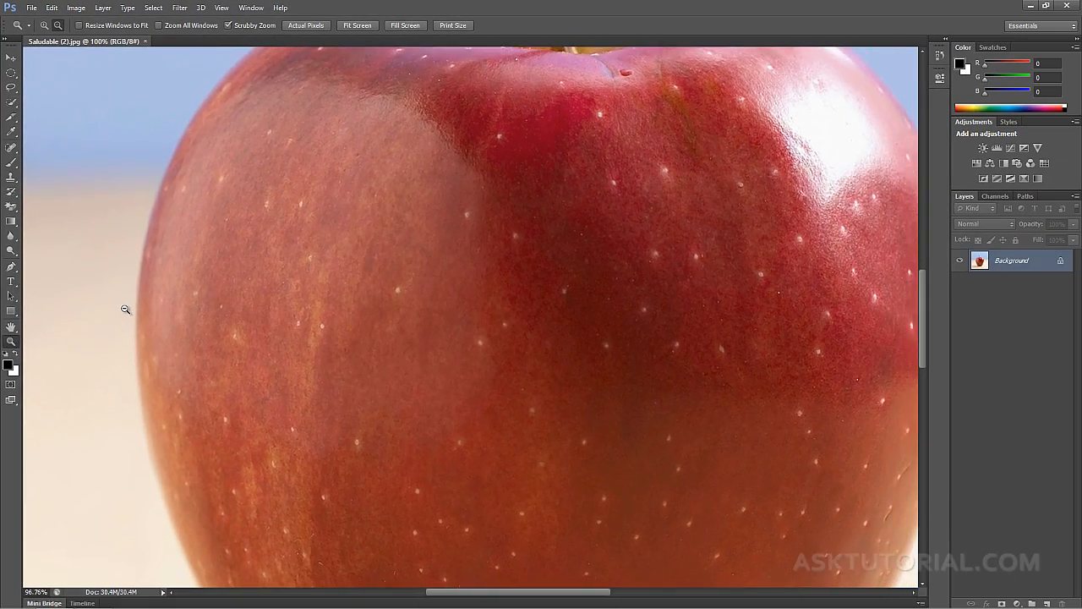
alt+click(125, 310)
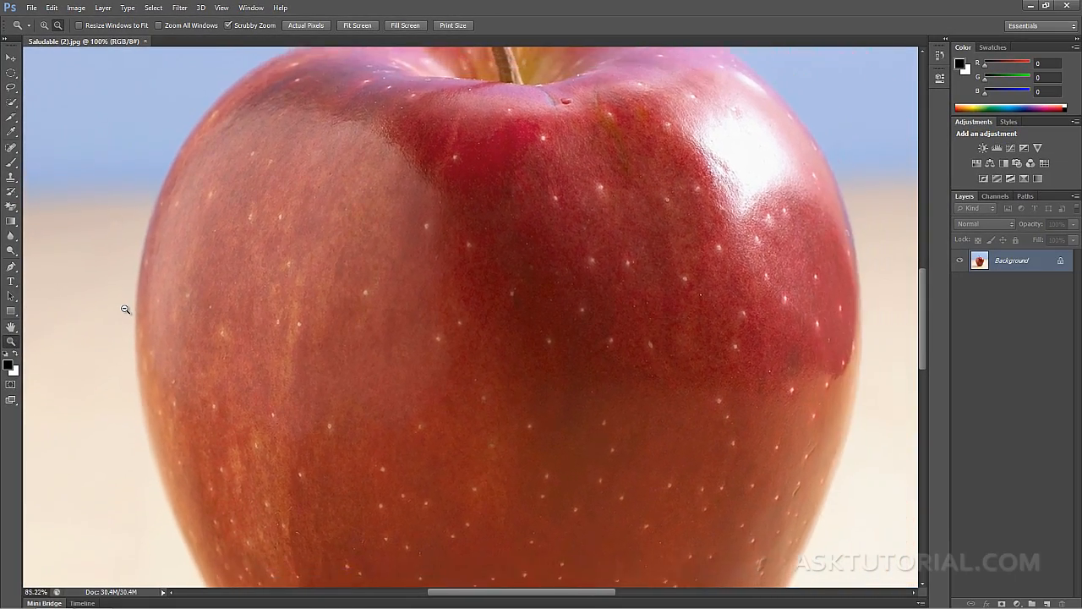
alt+click(125, 309)
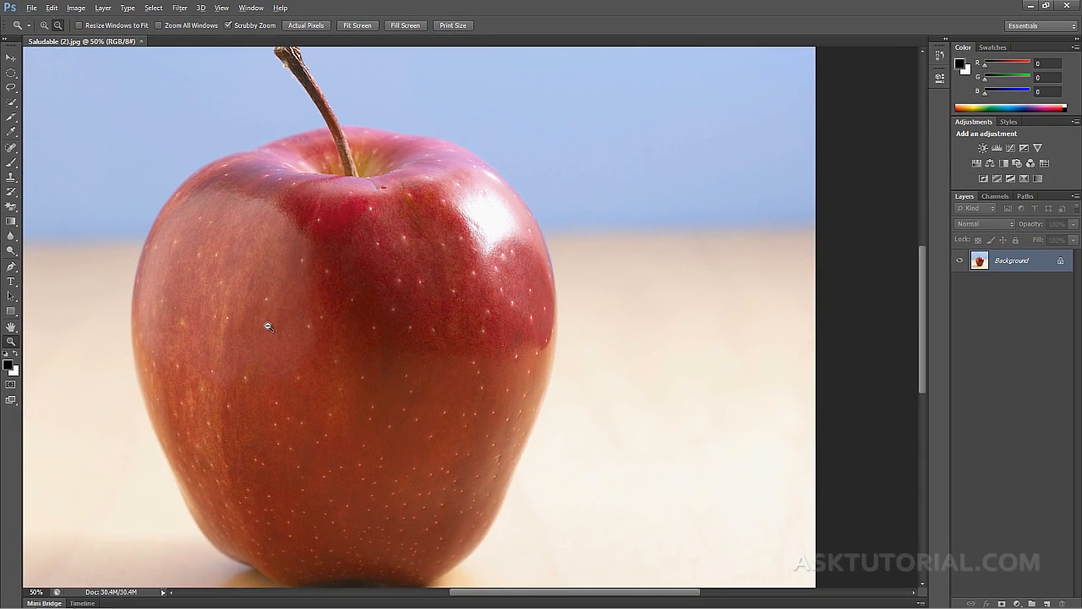
drag(268, 326, 268, 327)
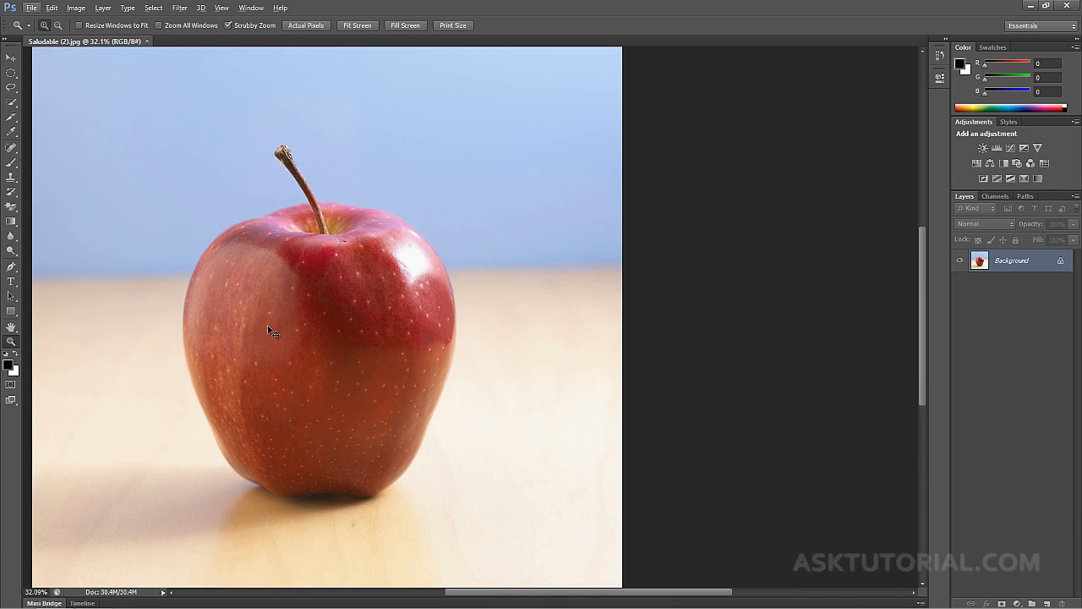
key(ctrl+0)
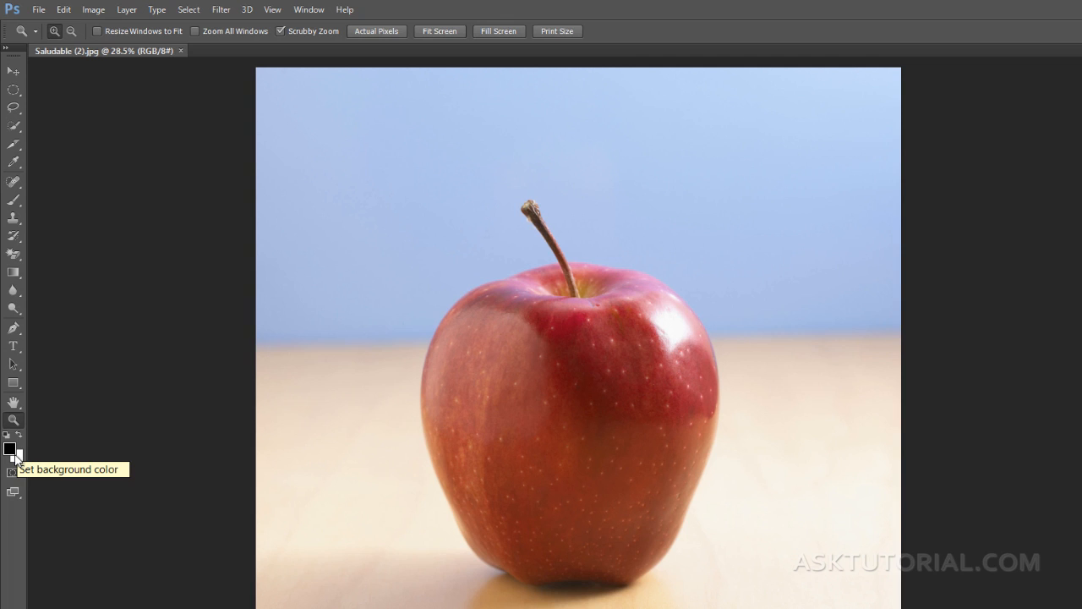
click(181, 50)
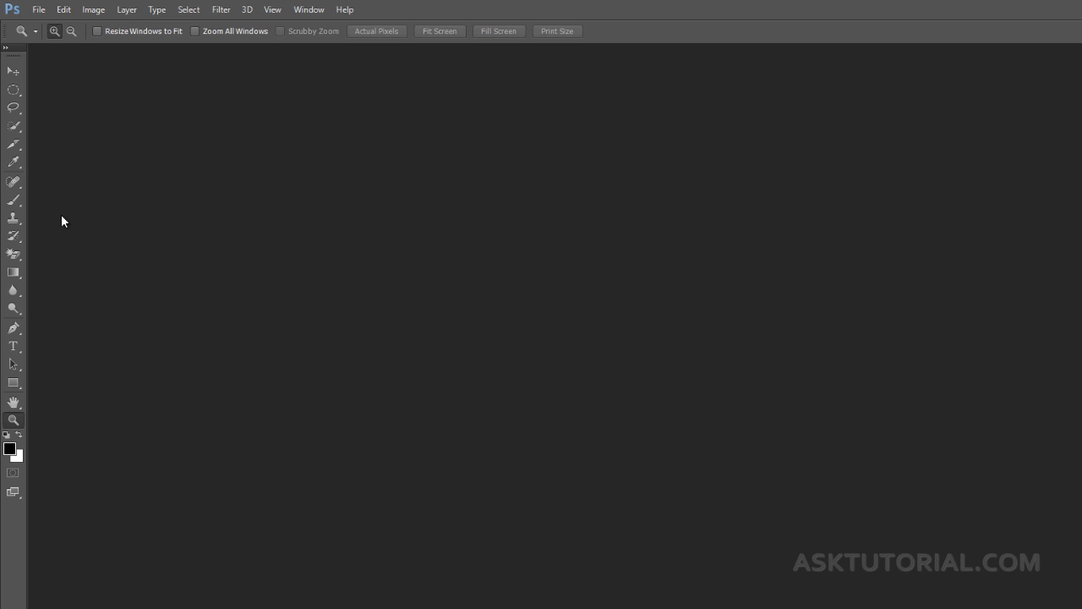
Activate the Lasso Tool and cycle through the variants in its group.
key(l)
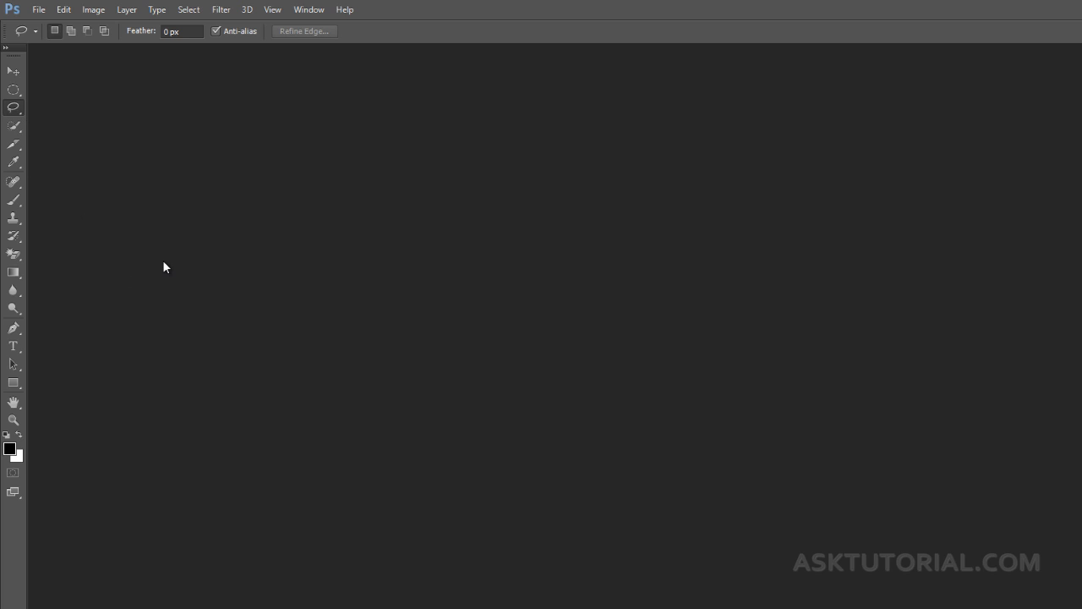
key(shift)
key(shift+l)
key(shift+l)
key(shift+l)
key(shift+l)
key(shift+l)
key(shift+l)
key(shift+l)
Review the list of lasso variants and switch to the Magnetic Lasso Tool.
right_click(13, 113)
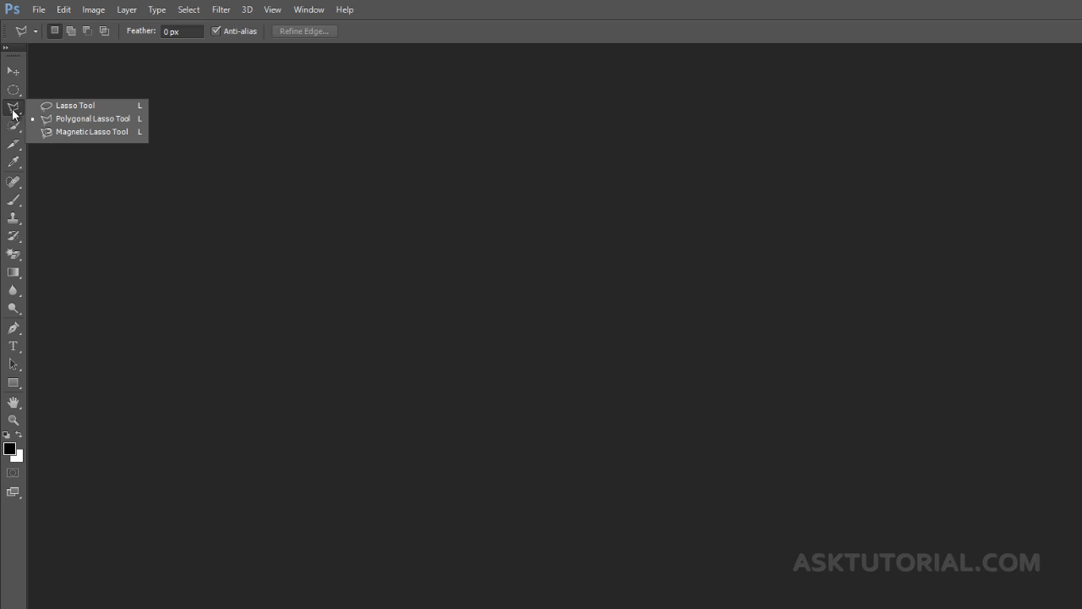
click(63, 123)
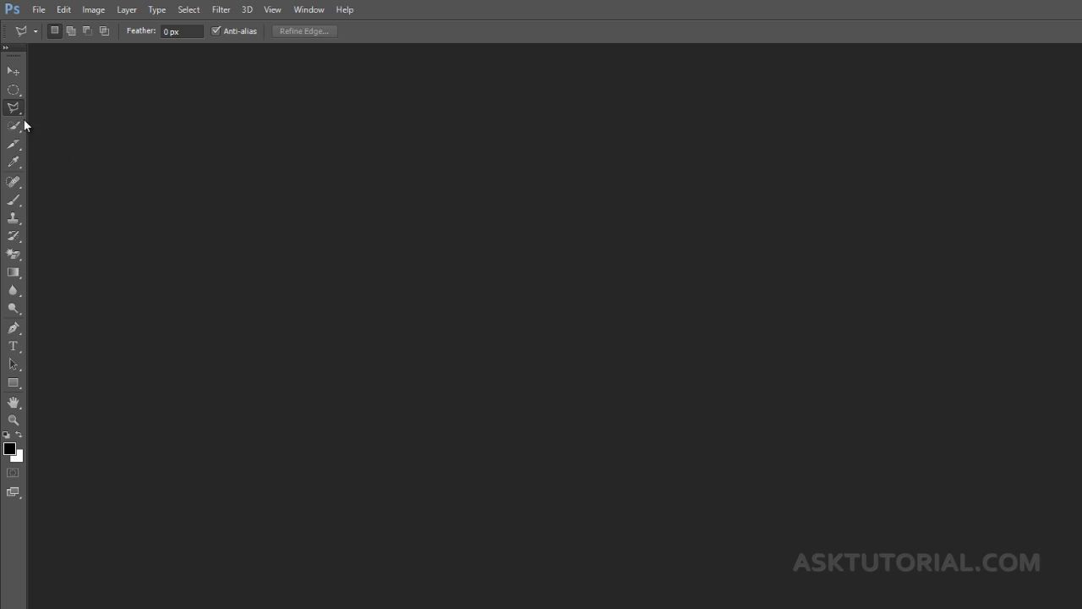
key(shift+l)
key(shift+l)
key(shift+l)
key(shift+l)
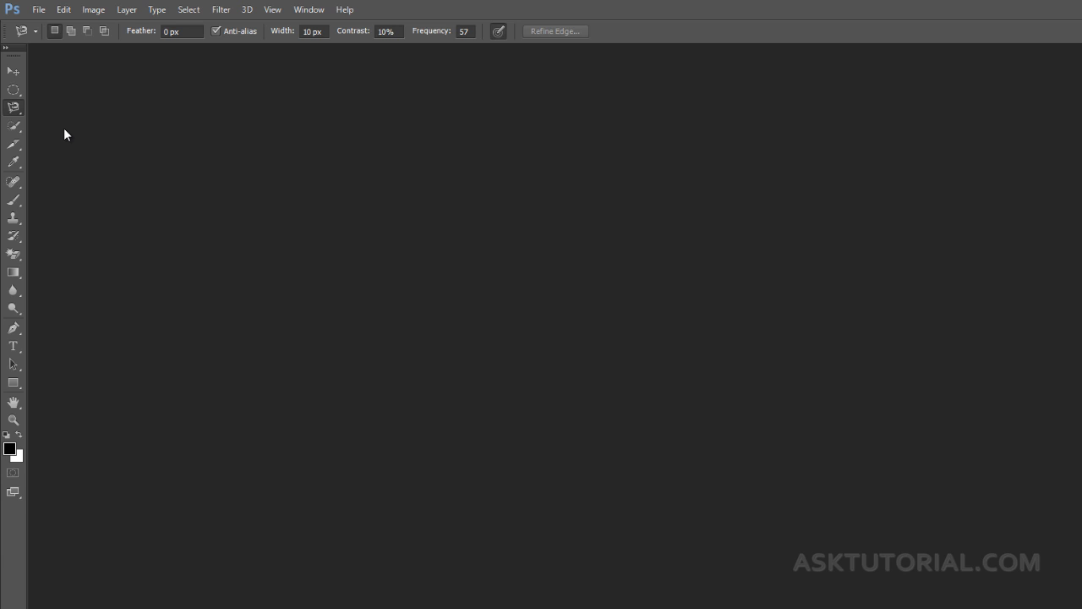
Activate the Eyedropper Tool and turn off Use Shift Key for Tool Switch in the General preferences.
key(i)
key(ctrl+k)
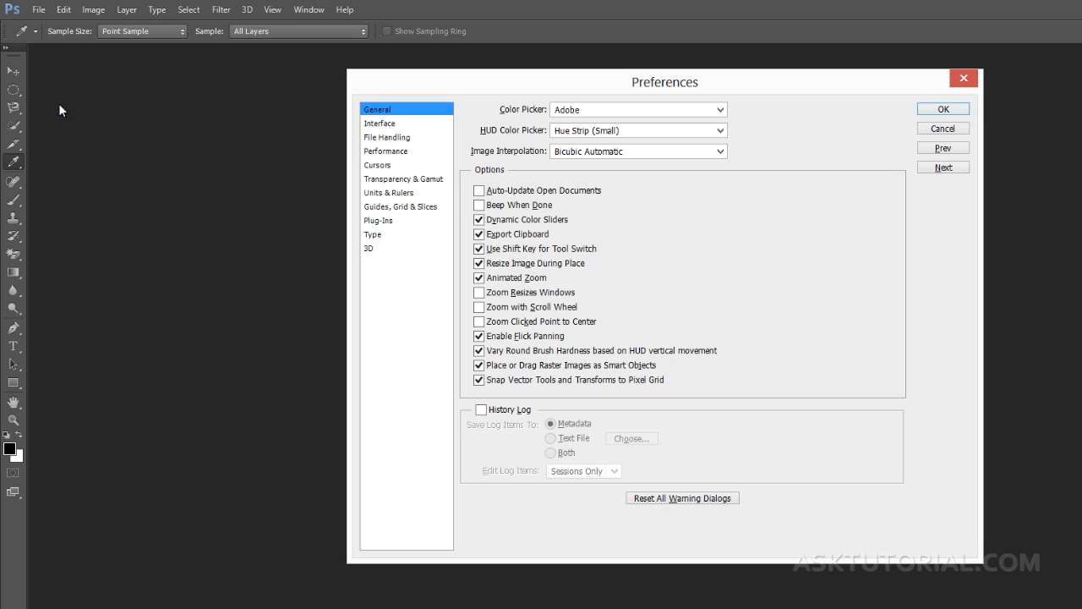
click(63, 10)
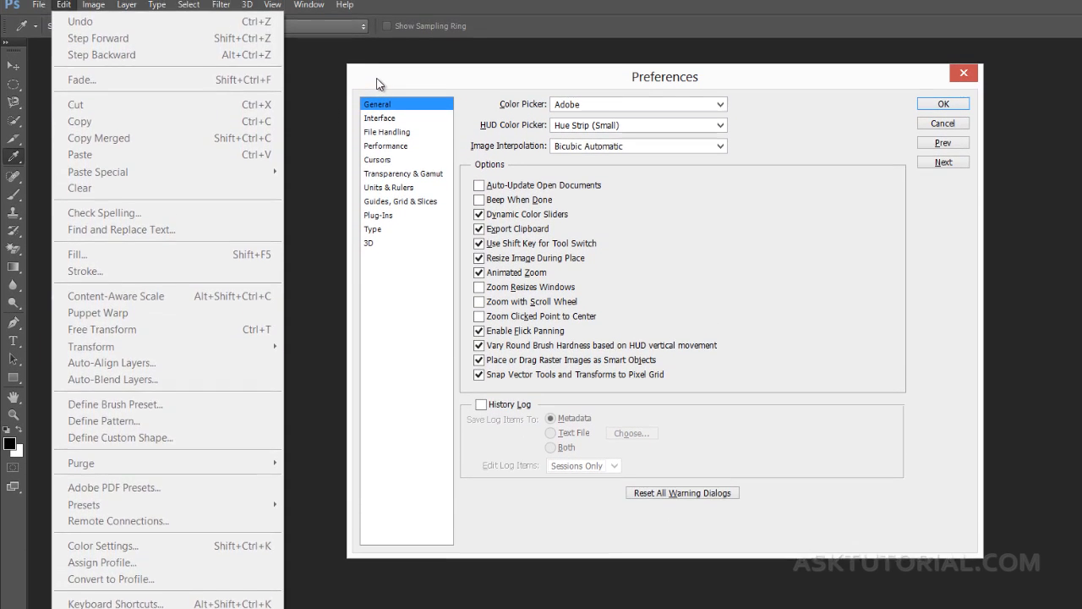
click(368, 7)
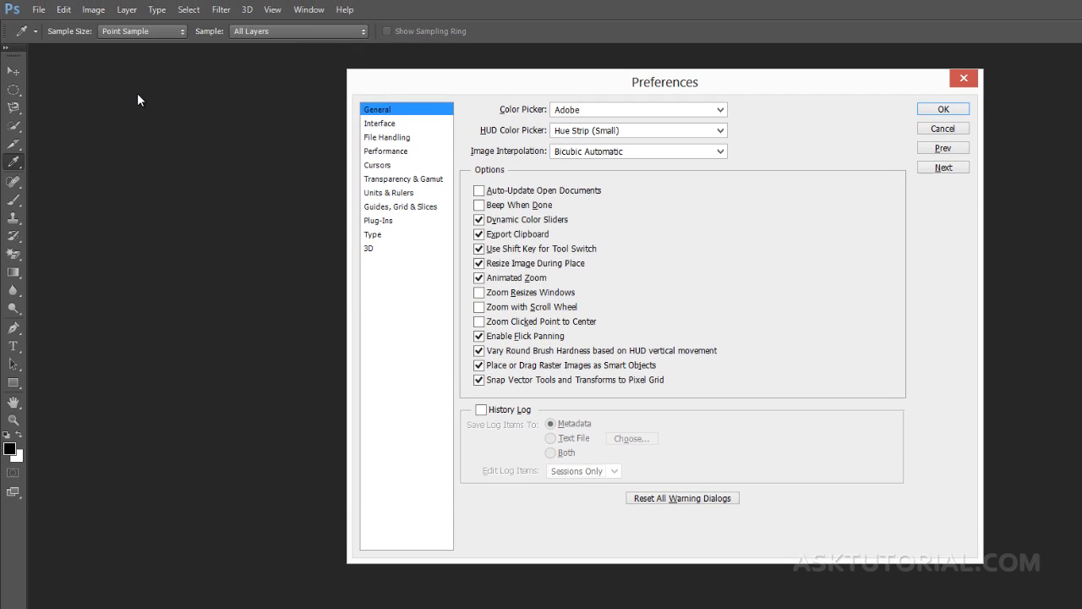
click(65, 12)
click(480, 248)
click(948, 112)
Return to the lasso group and cycle repeatedly through the Lasso, Polygonal Lasso and Magnetic Lasso tools.
key(l)
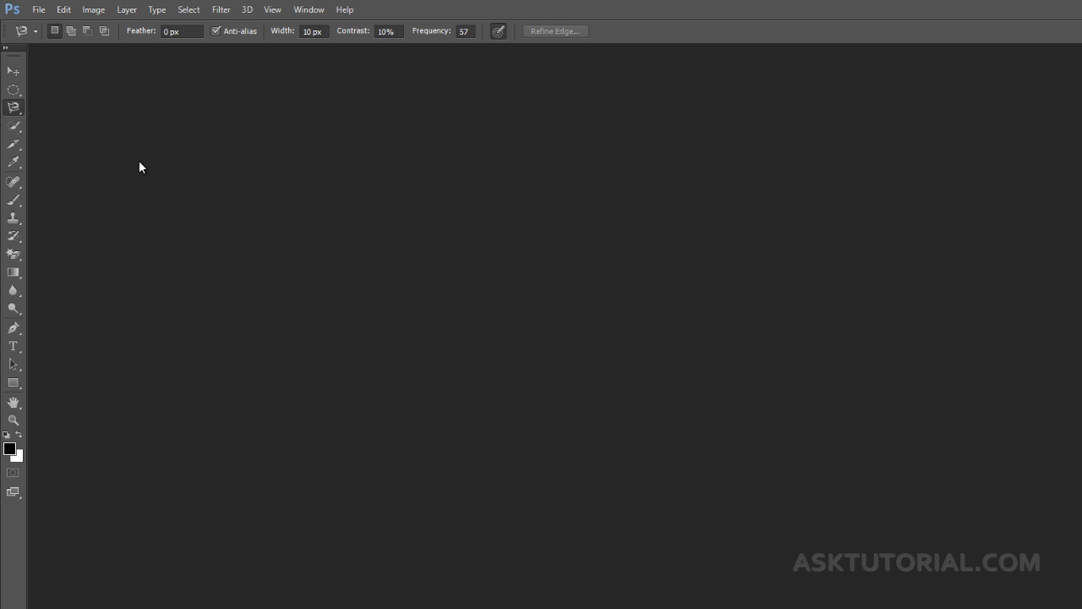
key(shift+l)
key(shift+l)
key(shift+l)
key(shift+l)
key(shift+l)
key(shift+l)
key(shift+l)
key(shift+l)
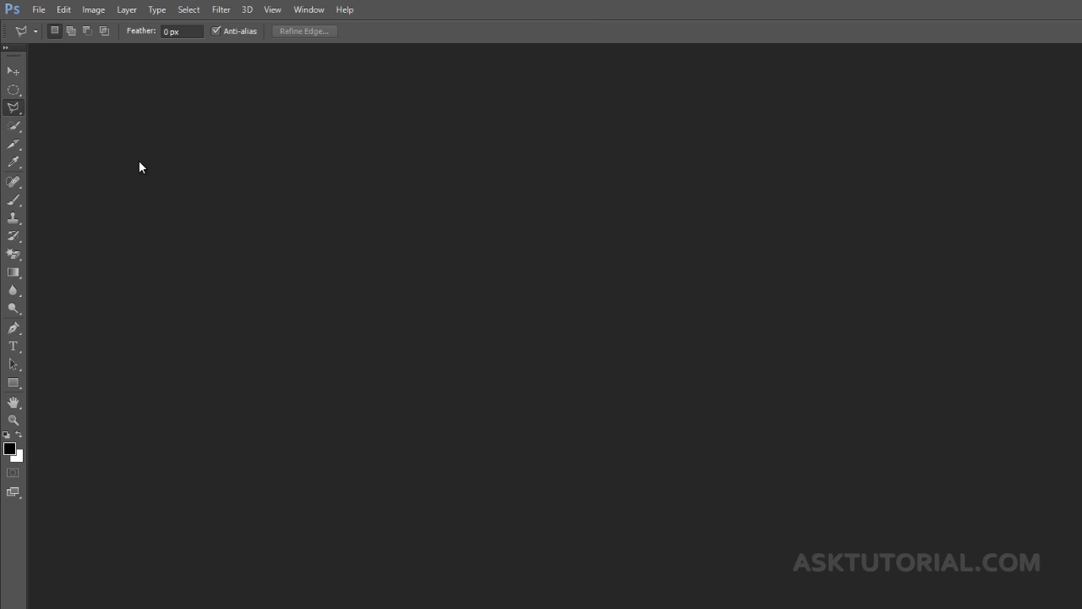
key(shift+l)
key(shift+l)
key(shift+l)
key(shift+l)
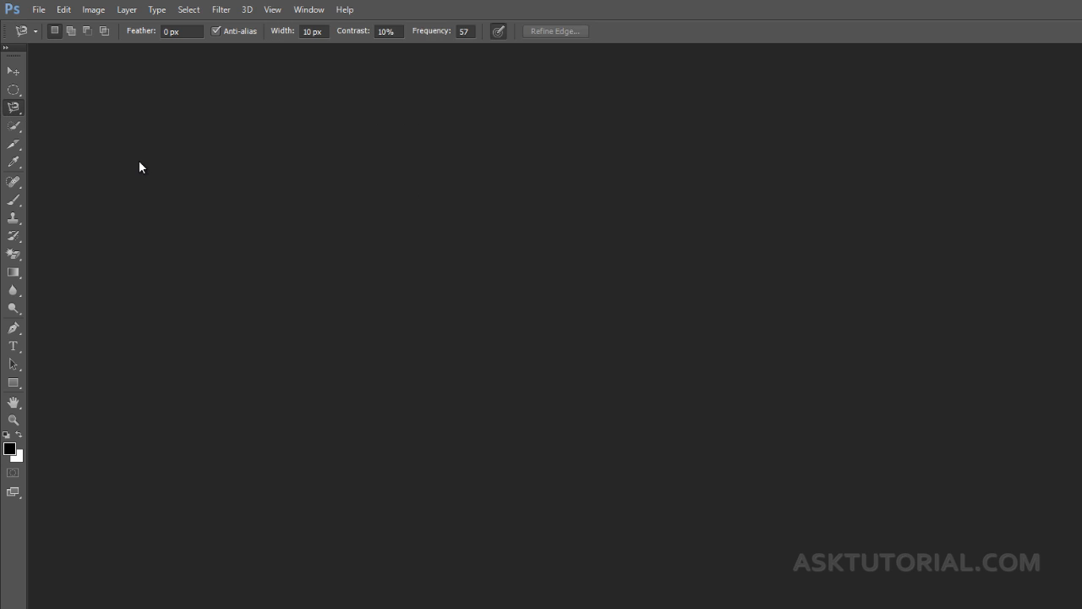
key(shift+l)
key(shift+l)
key(shift+l)
key(shift+l)
key(shift+l)
key(shift+l)
Reopen the General preferences, toggle the Use Shift Key for Tool Switch option, and accept the dialog.
key(i)
key(ctrl+k)
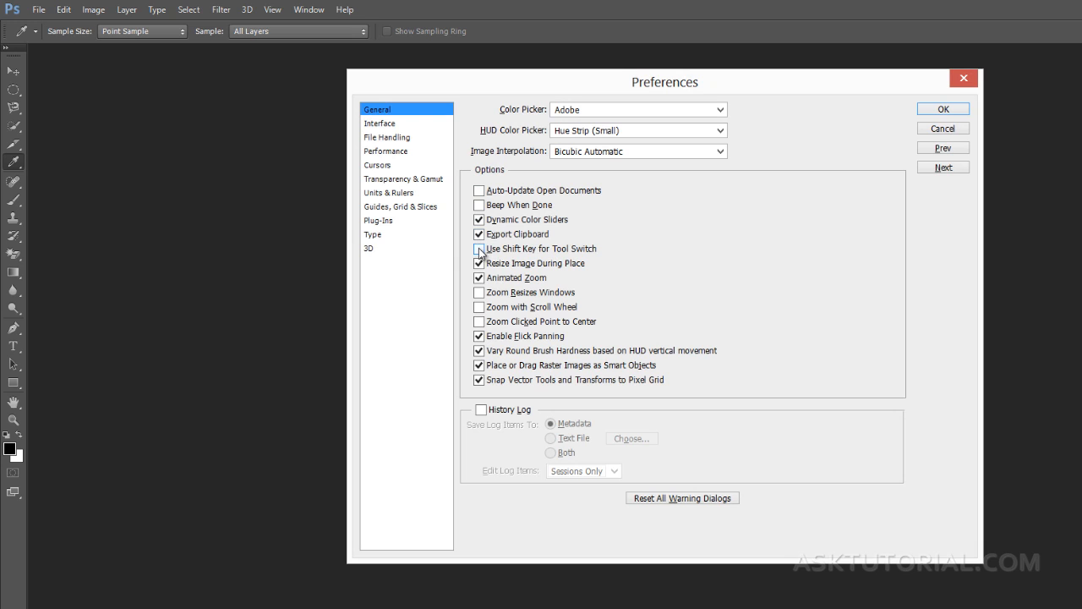
click(479, 249)
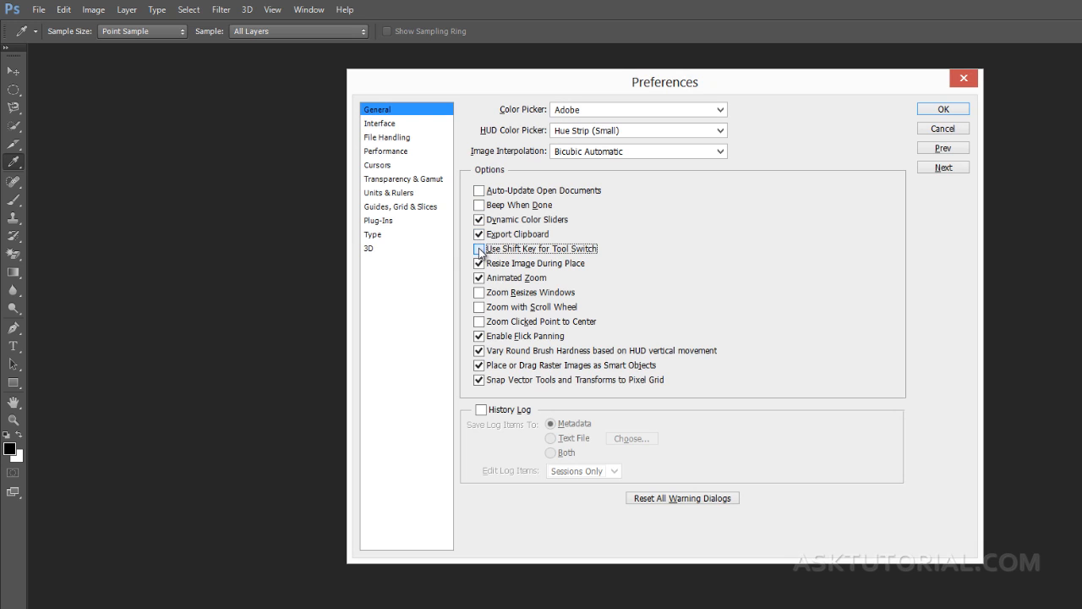
click(939, 115)
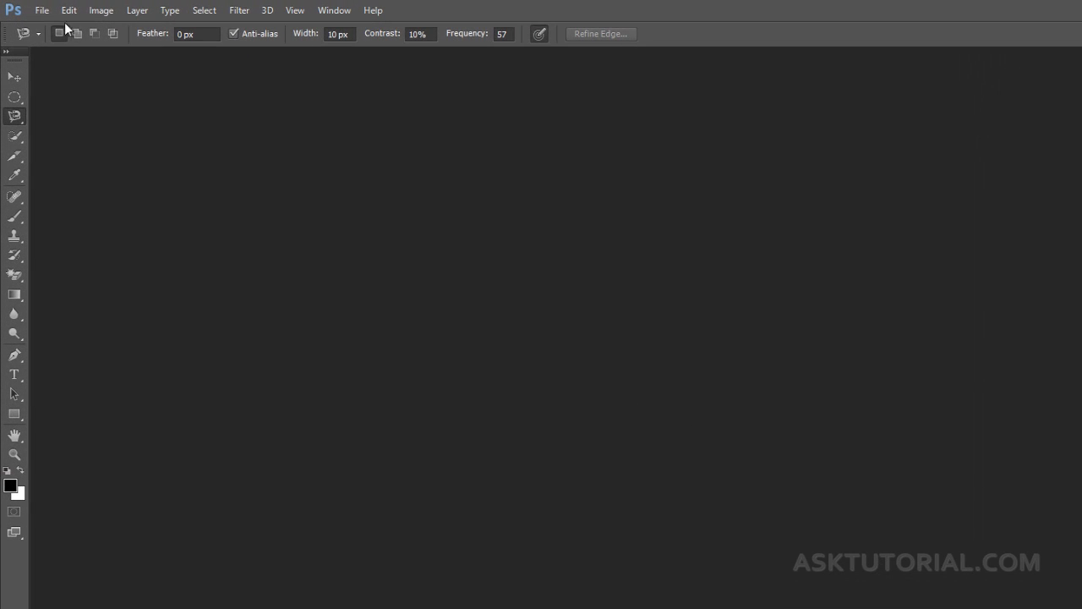
Review the shortcuts listed beside the File, Layer and Edit commands and open the Keyboard Shortcuts settings.
click(53, 10)
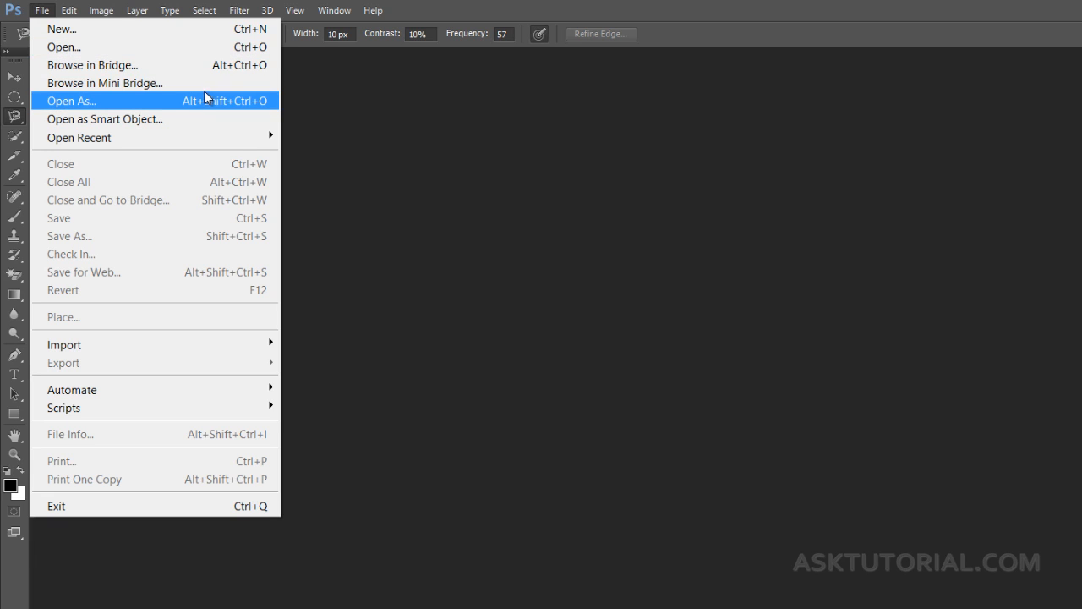
mouse_move(139, 20)
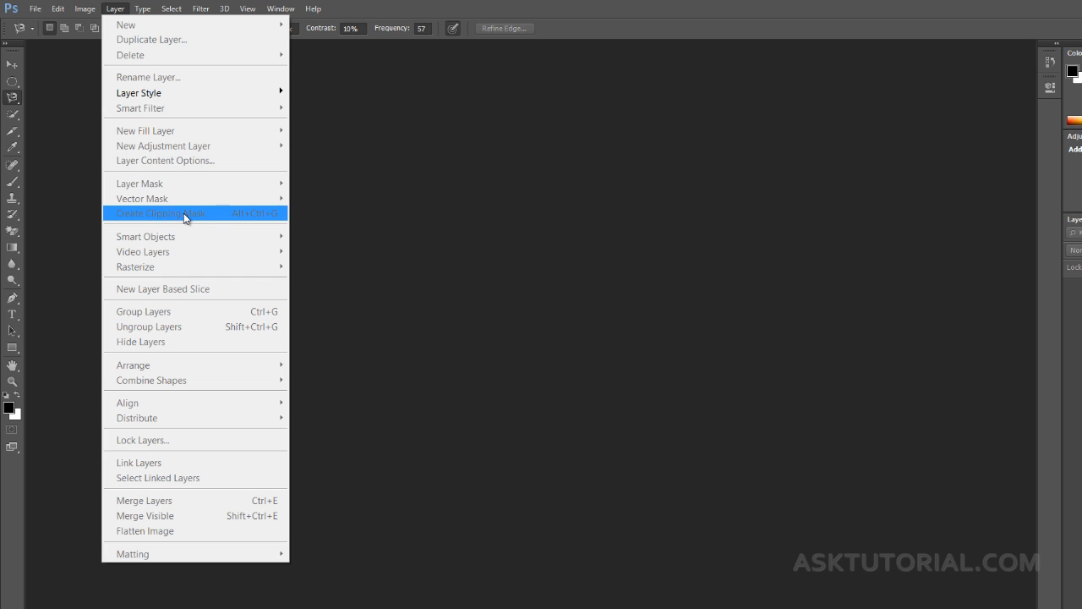
mouse_move(59, 12)
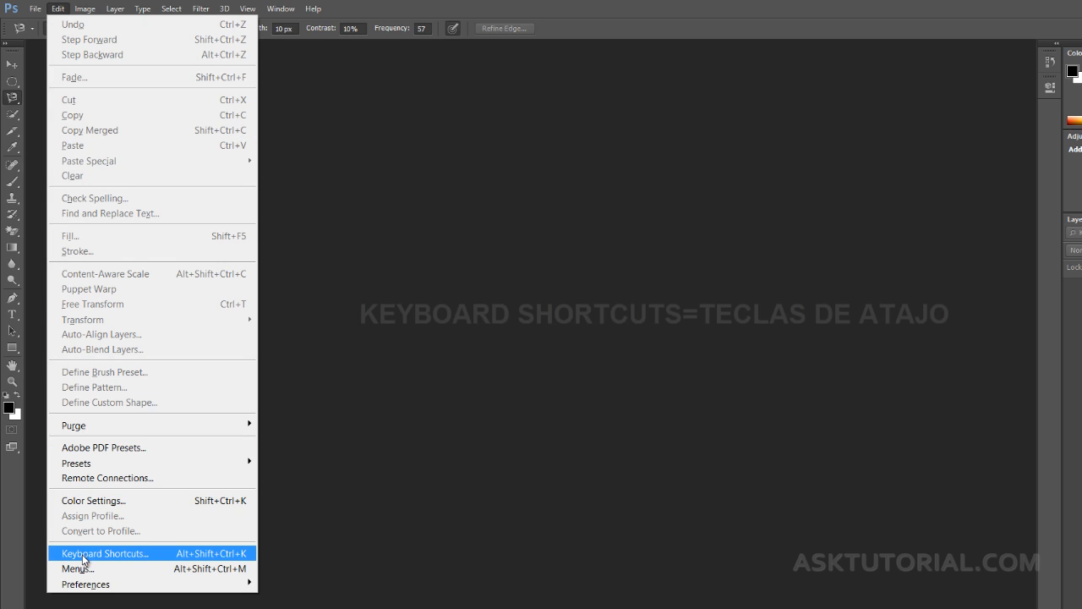
click(153, 561)
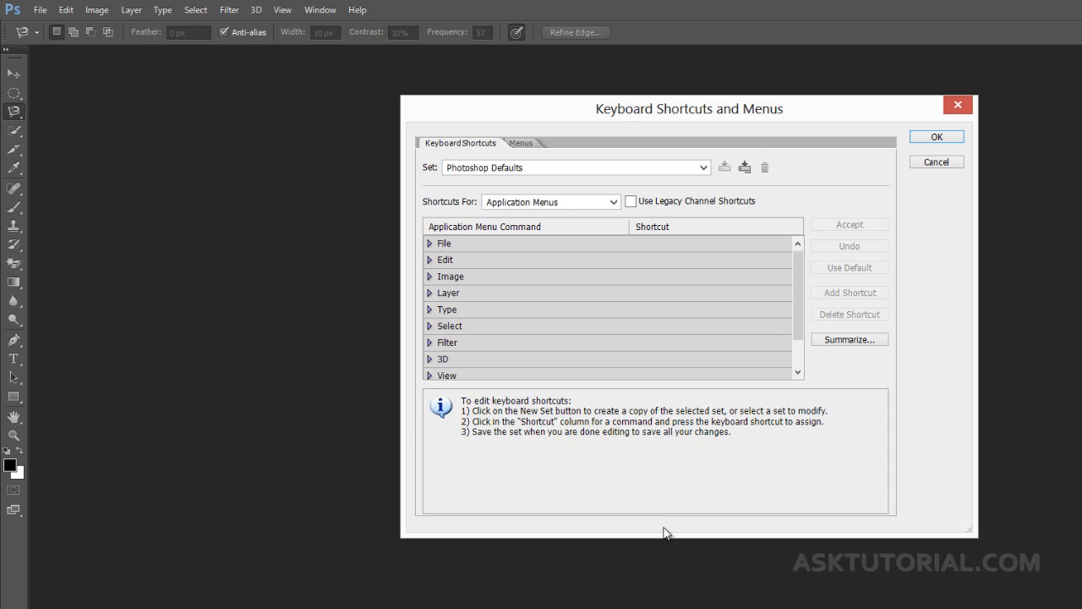
Review the shortcut categories, keep Application Menus, and expand the Layer commands as far as Flatten Image.
click(613, 203)
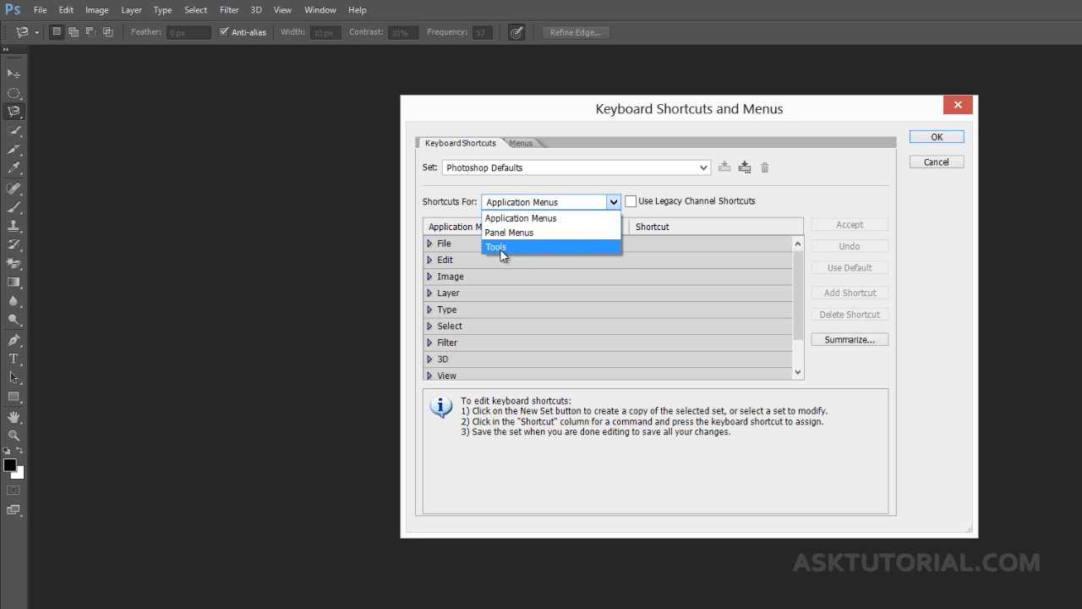
click(417, 188)
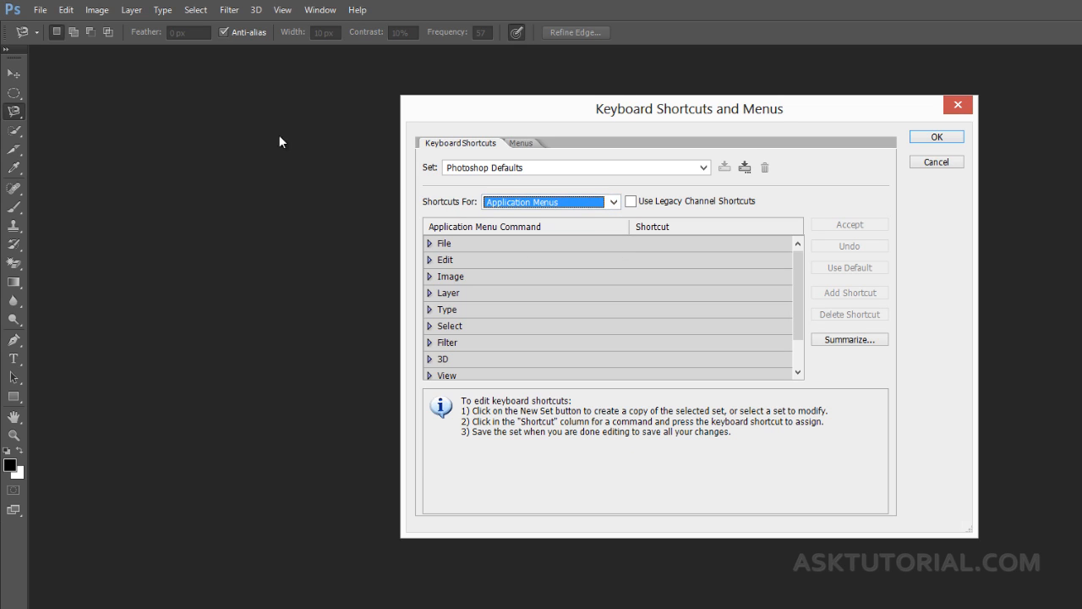
click(135, 12)
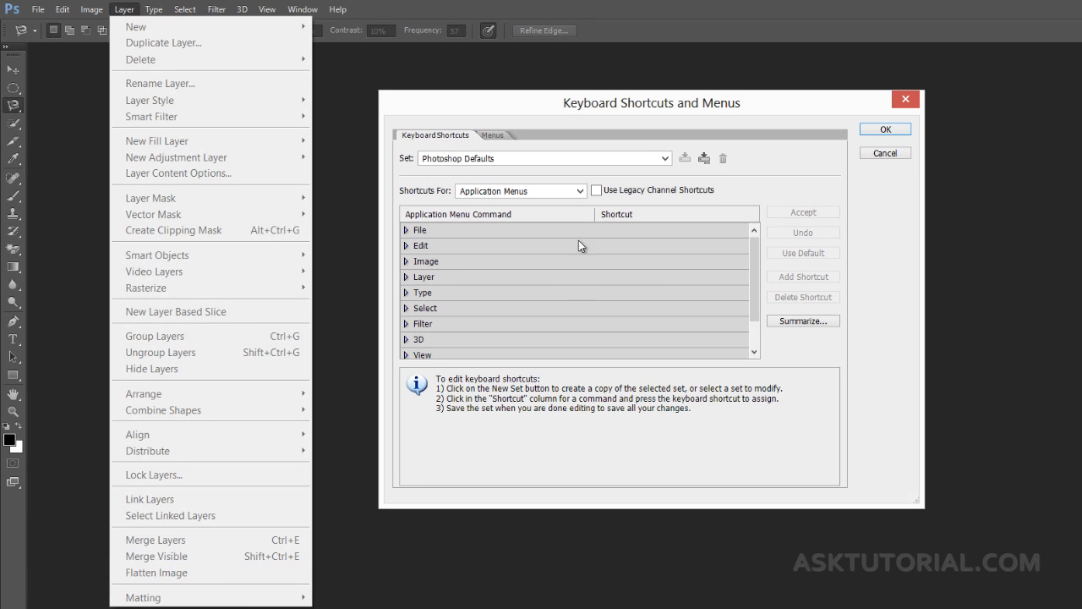
click(581, 113)
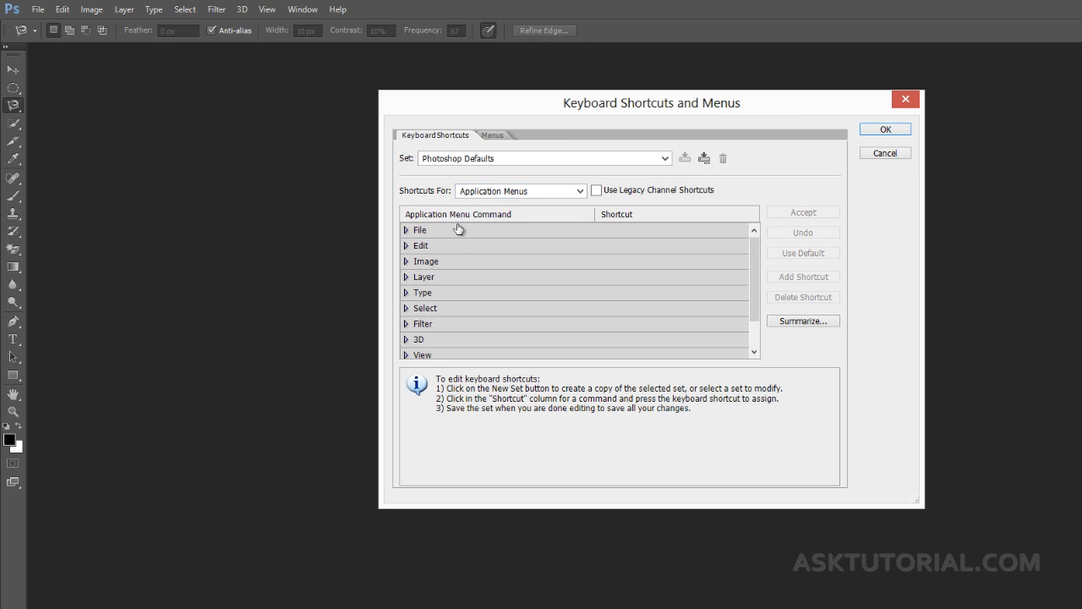
click(406, 276)
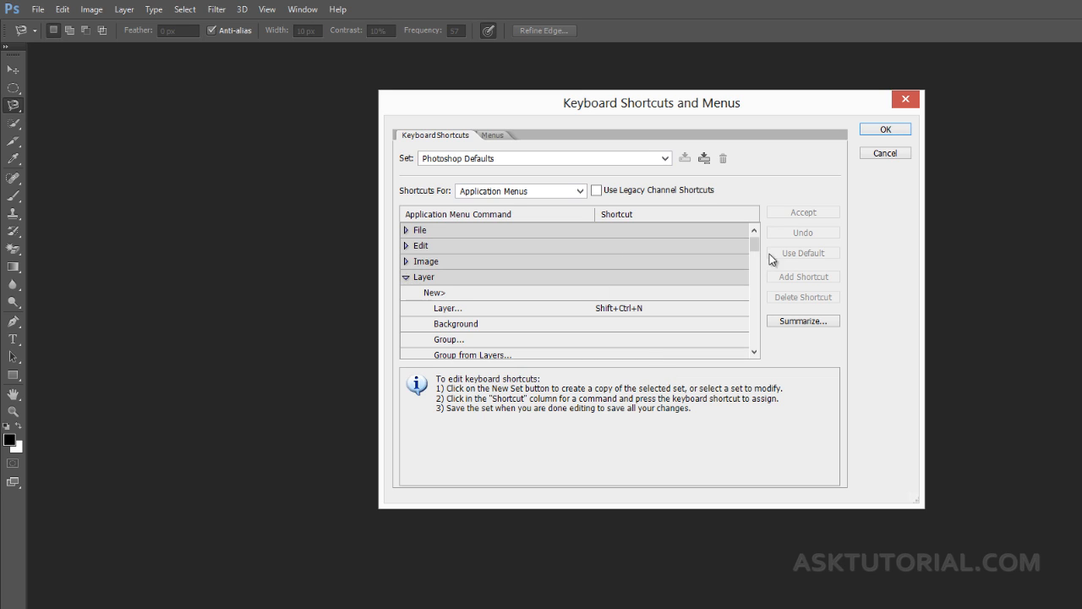
drag(755, 246, 754, 338)
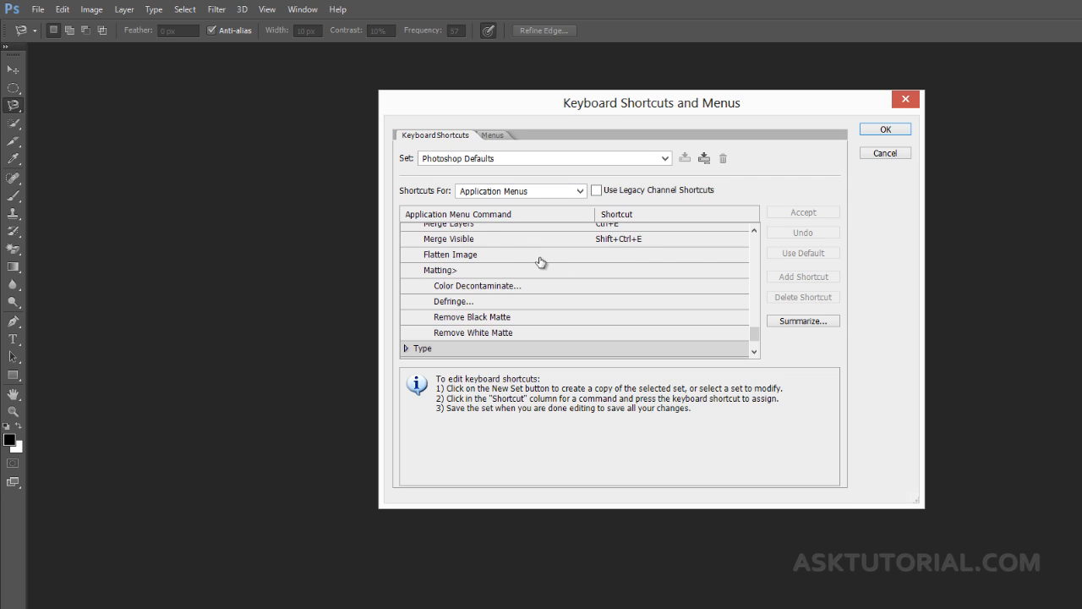
Try single-letter shortcuts for the Flatten Image command, and assign it Shift+Ctrl+Q.
click(499, 257)
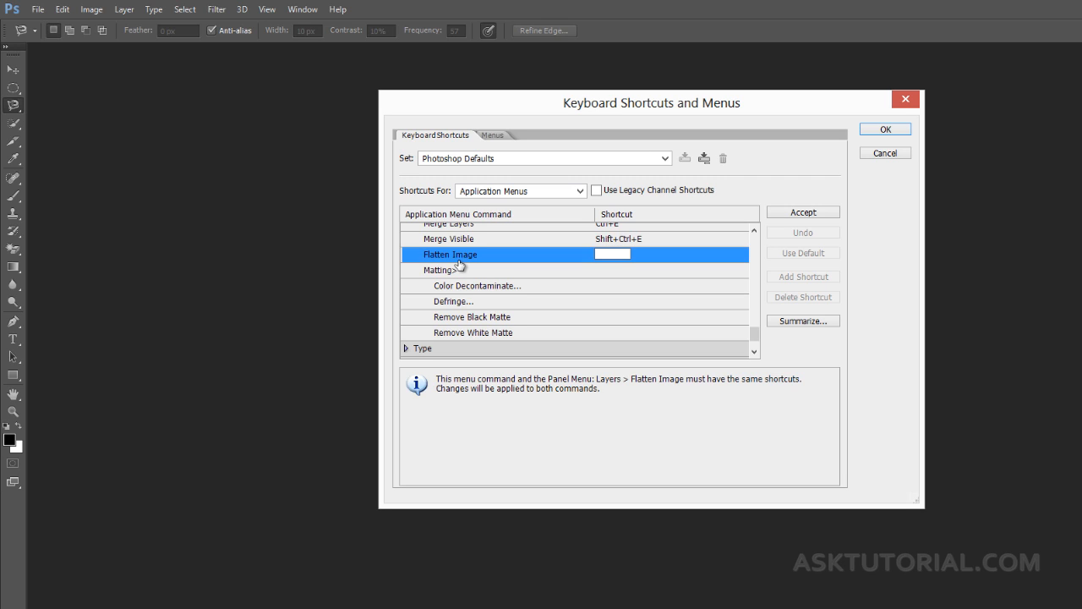
key(f)
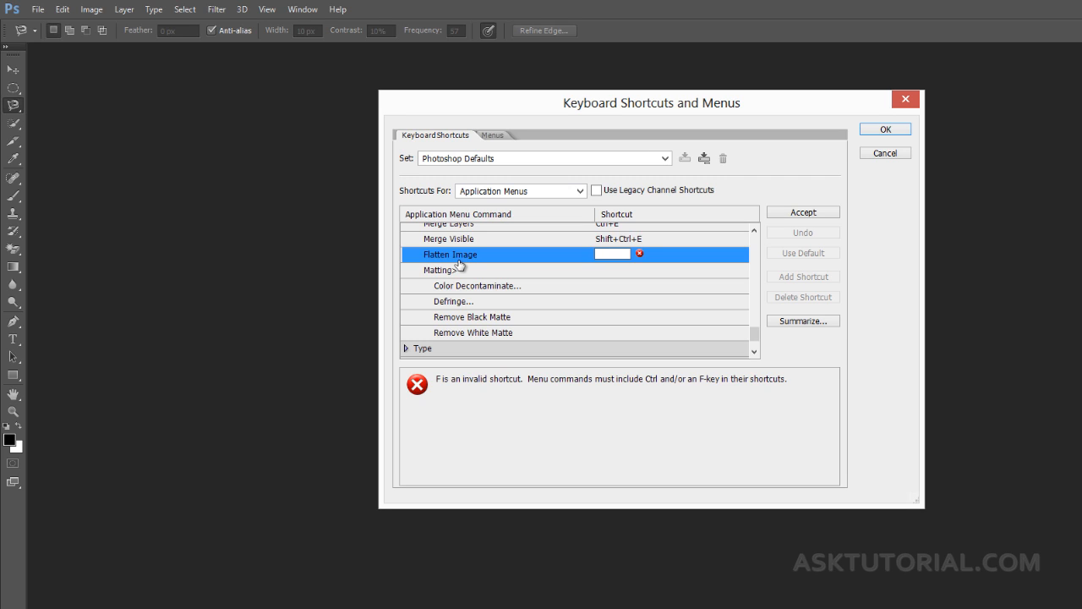
key(a)
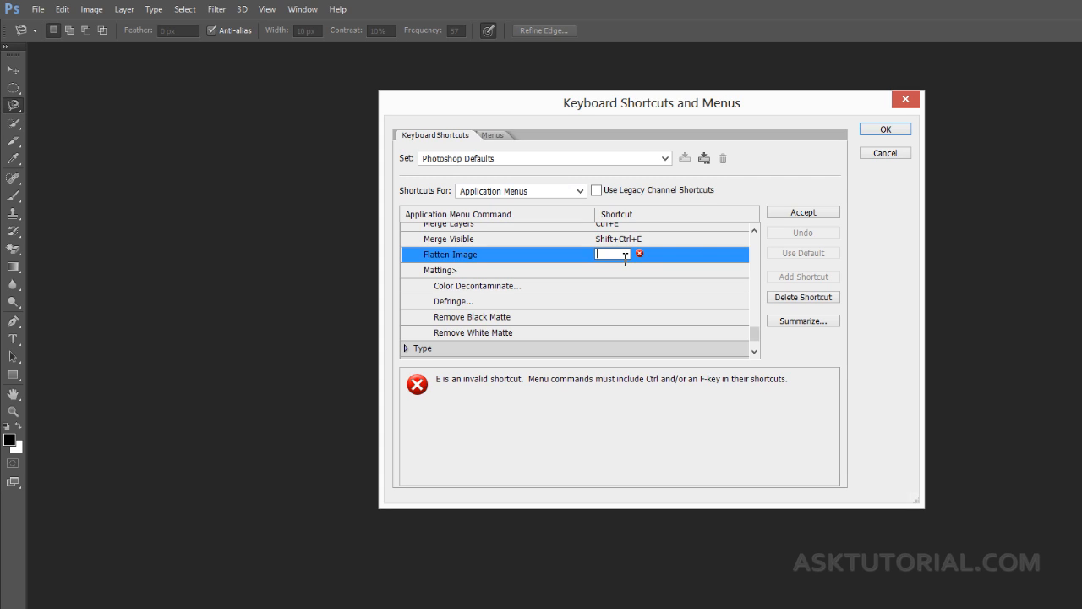
key(d)
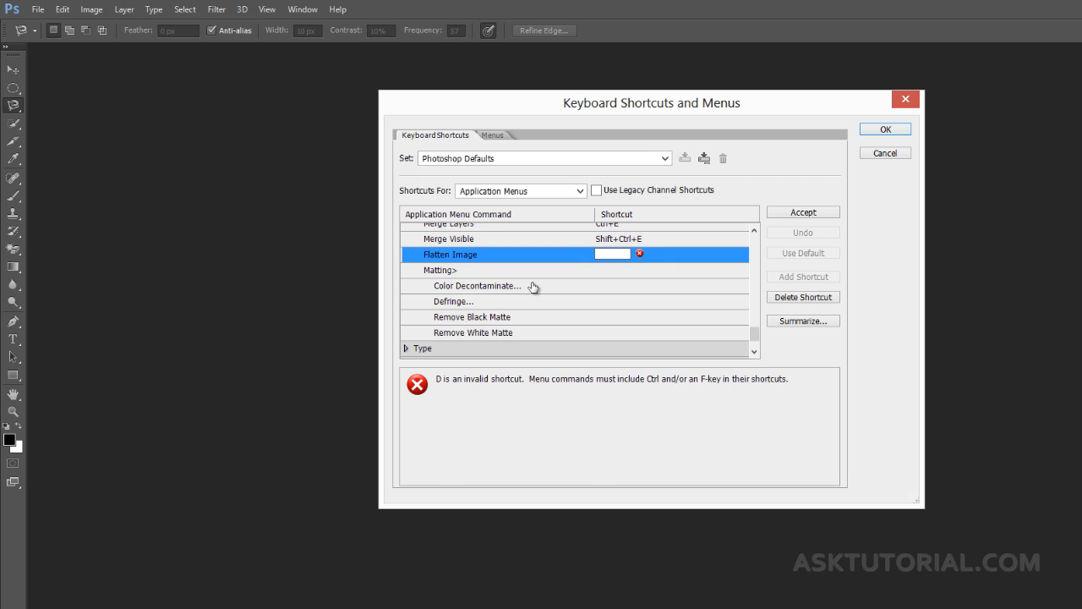
key(ctrl+shift+t)
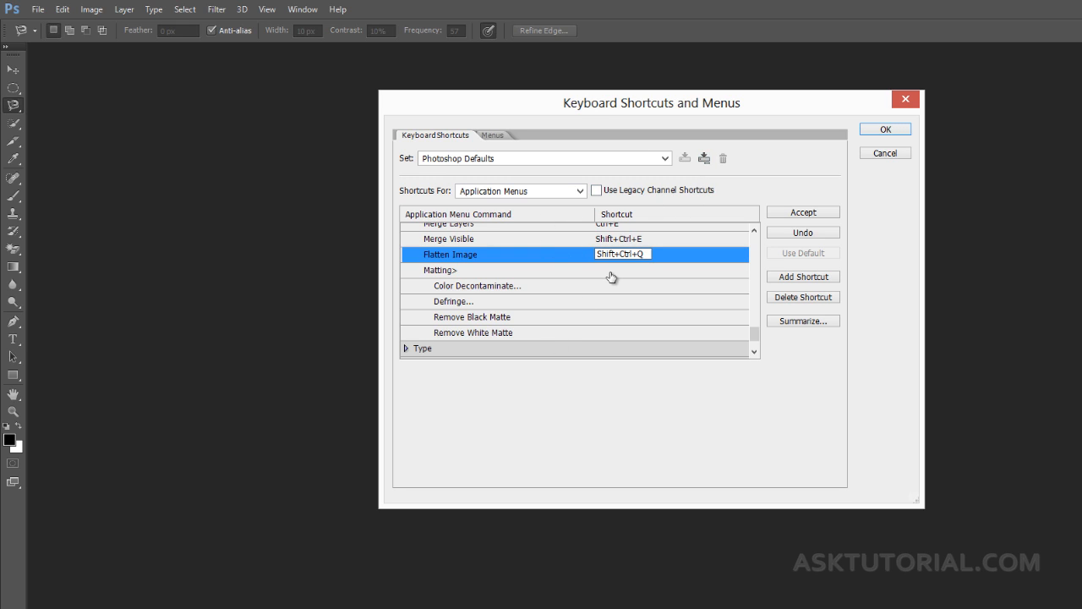
Save the modified shortcuts as a new set named Teclas de atajo favoritas.
click(703, 159)
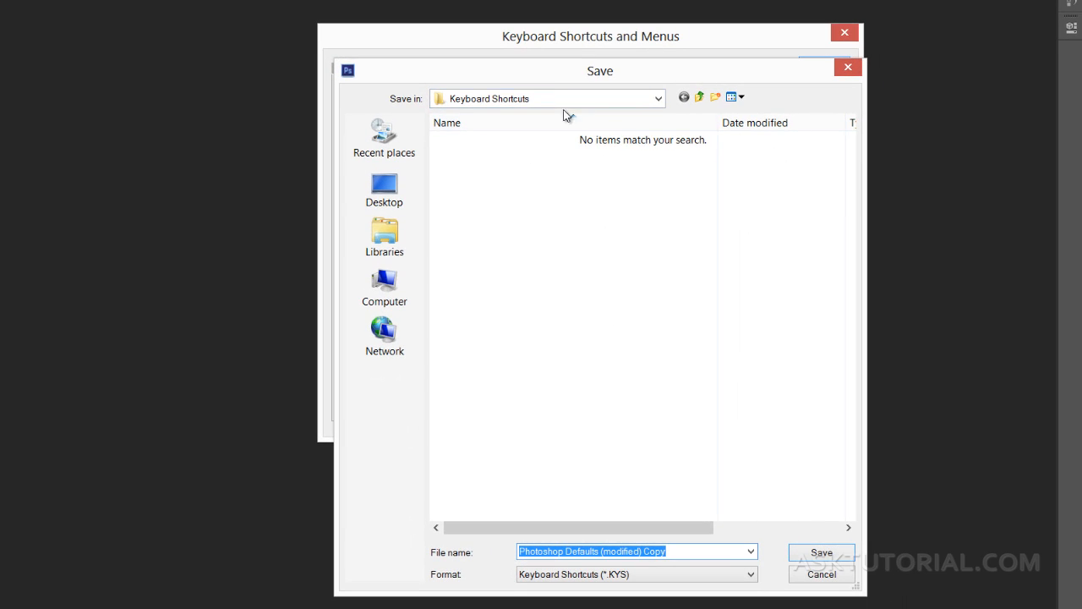
drag(546, 82, 530, 60)
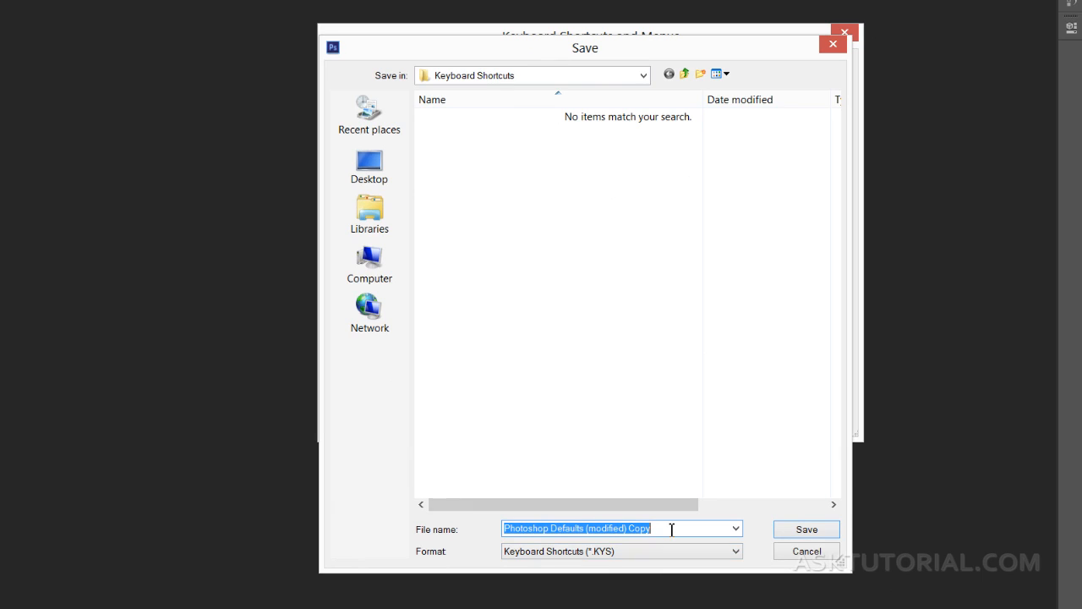
text(Teclas de atajo favoritas)
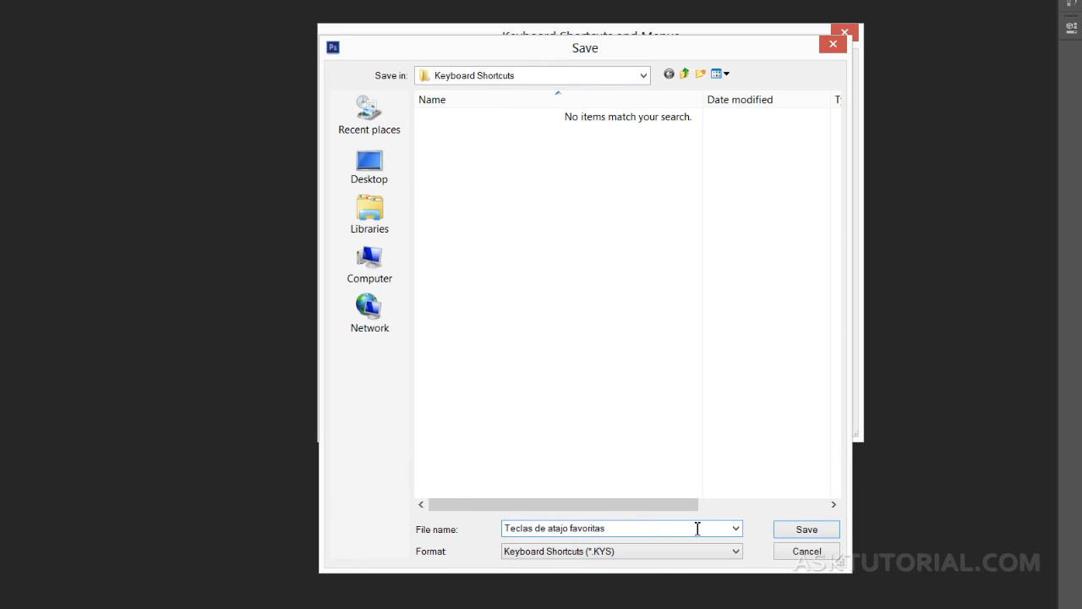
click(807, 530)
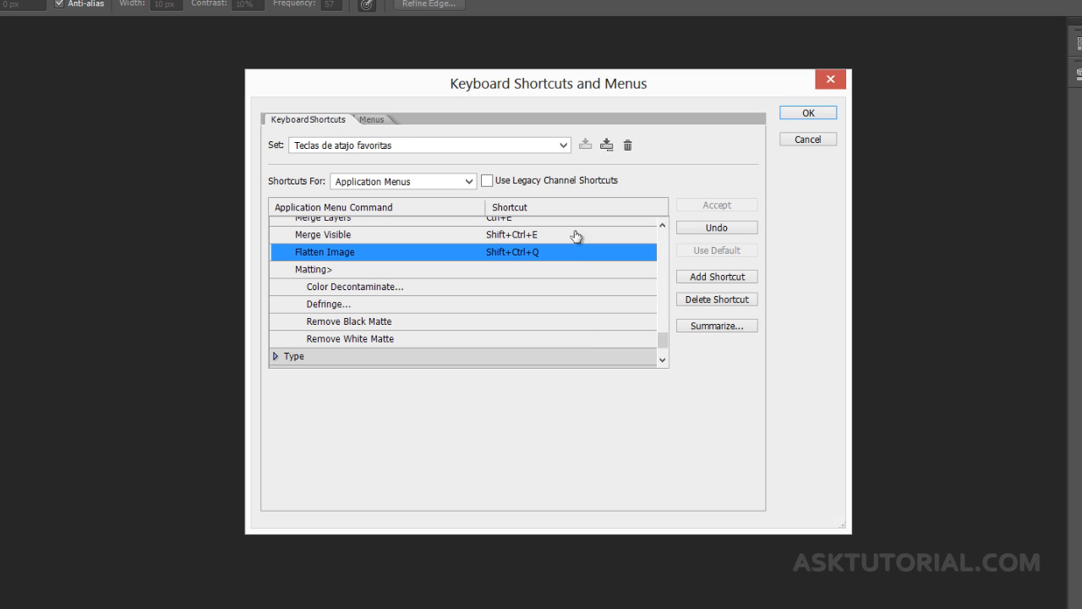
Compare the Flatten Image shortcut between the Photoshop Defaults and Teclas de atajo favoritas sets, ending on the latter.
click(563, 145)
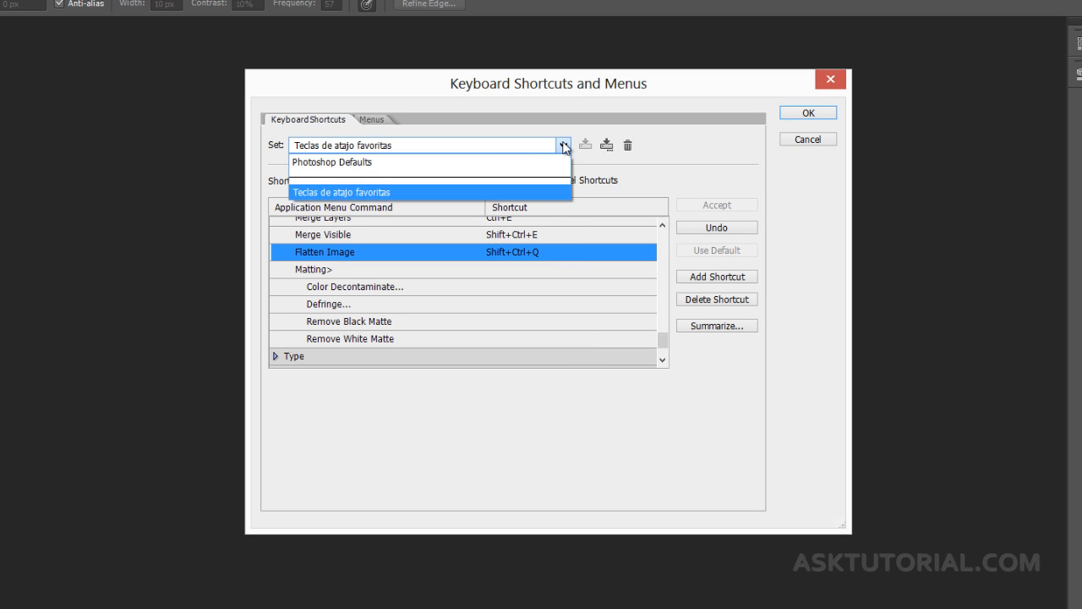
click(384, 165)
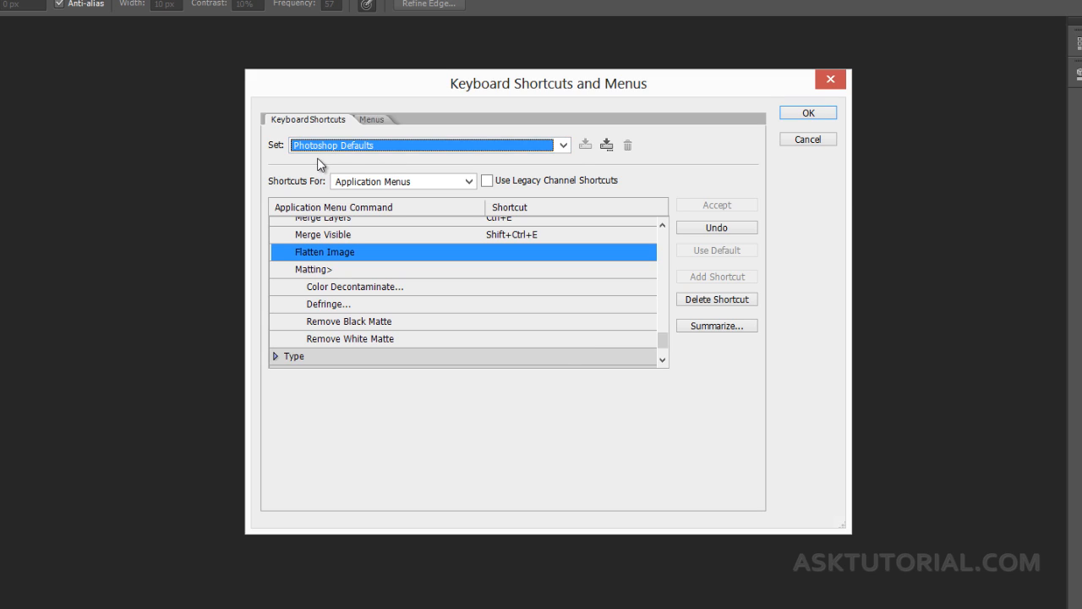
click(563, 145)
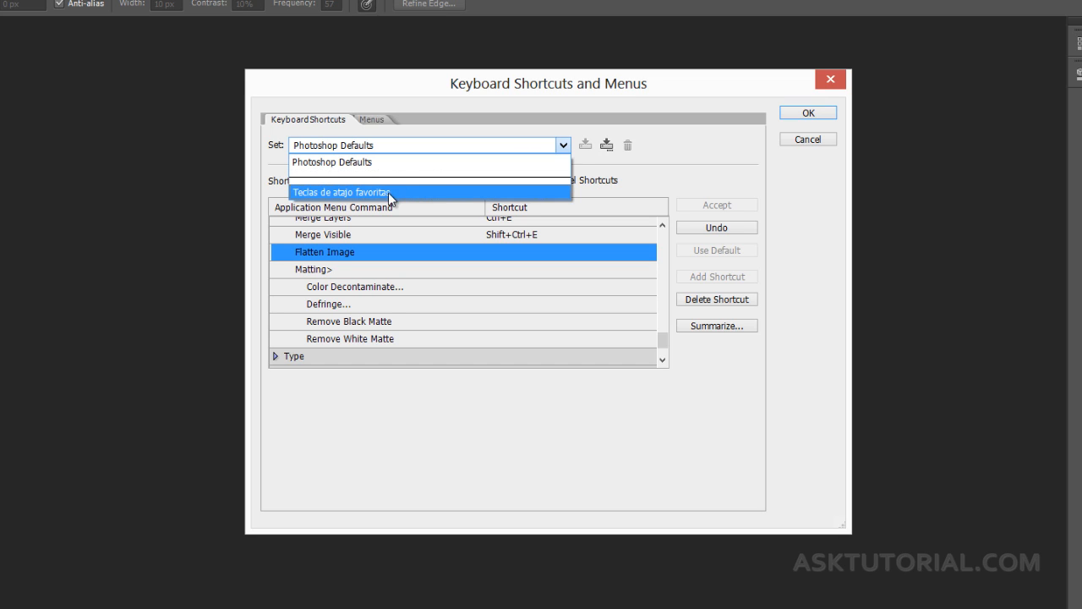
click(338, 193)
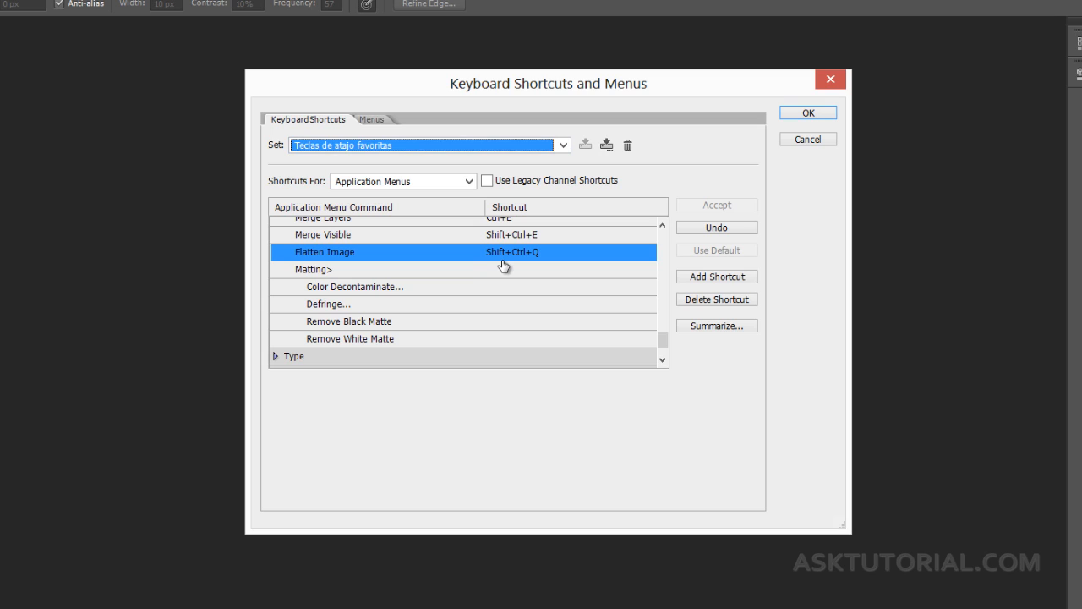
scroll(665, 336, up, 2)
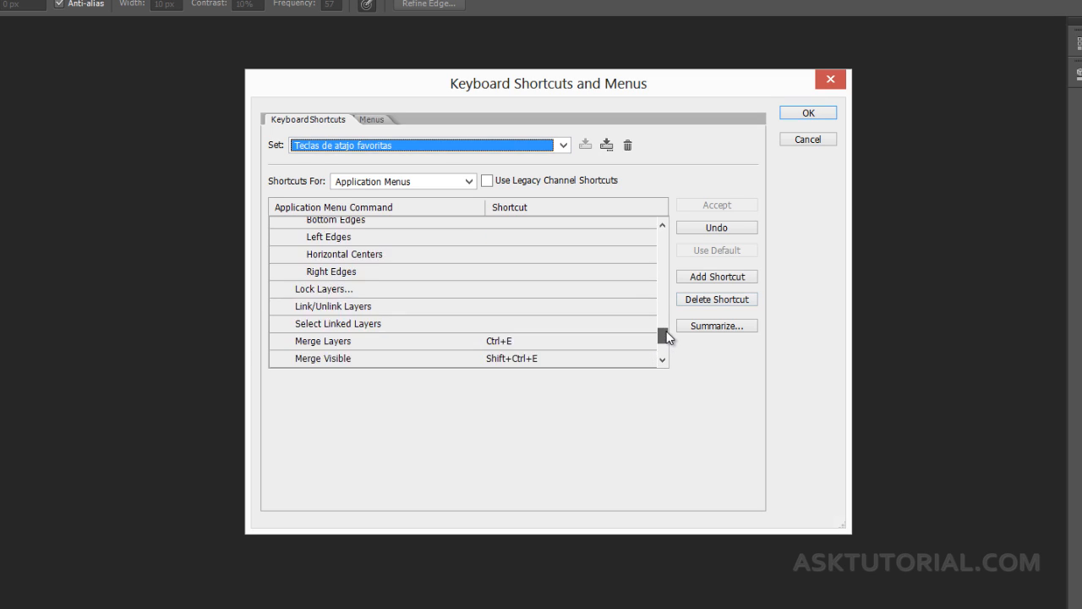
scroll(664, 336, down, 1)
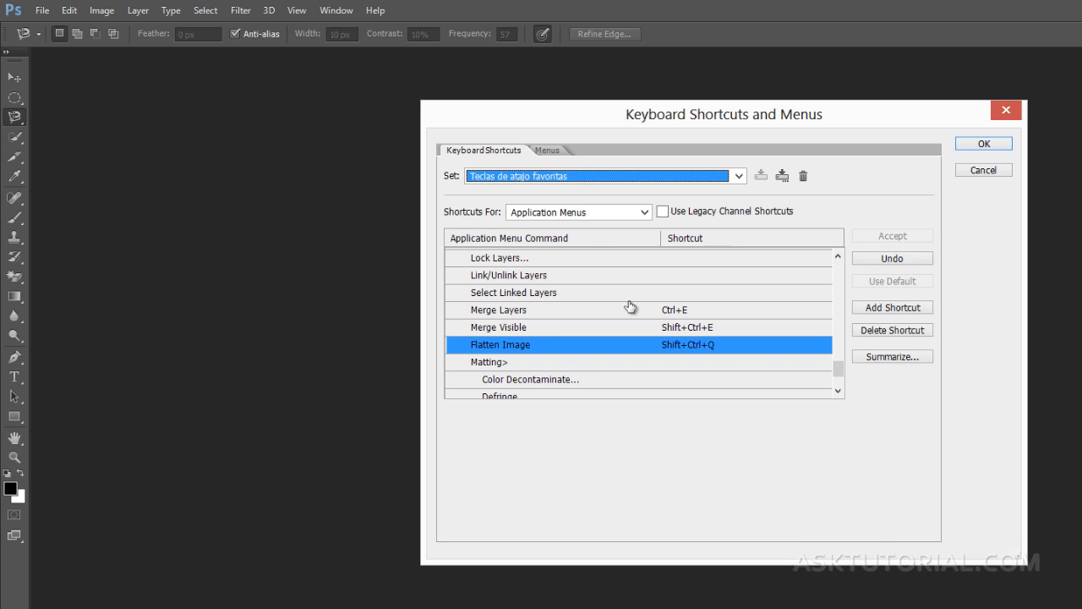
Delete the Teclas de atajo favoritas shortcut set and confirm sending it to the recycle bin.
click(733, 177)
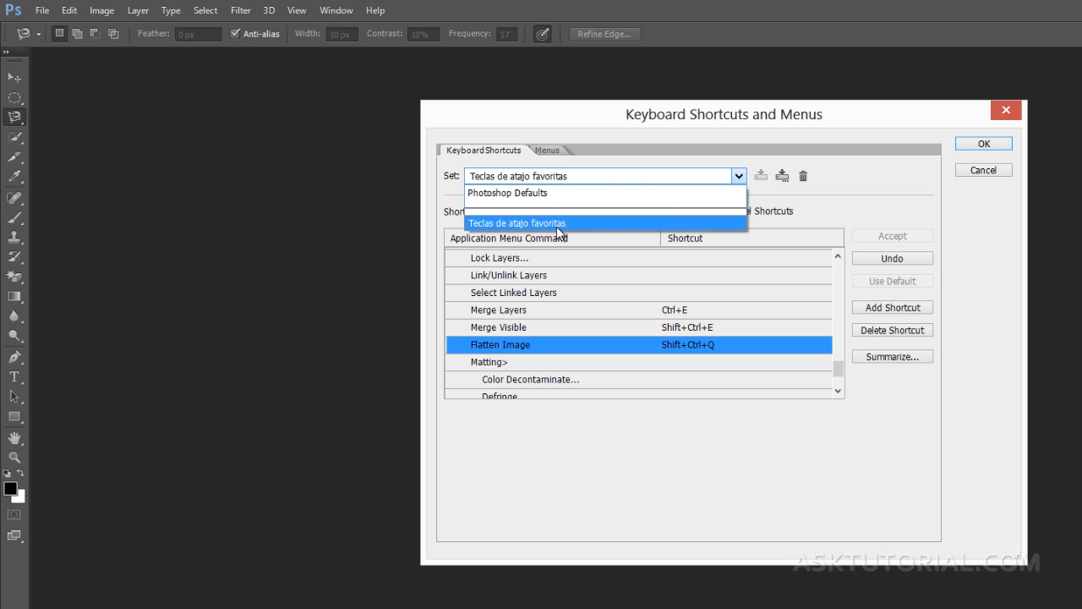
click(822, 215)
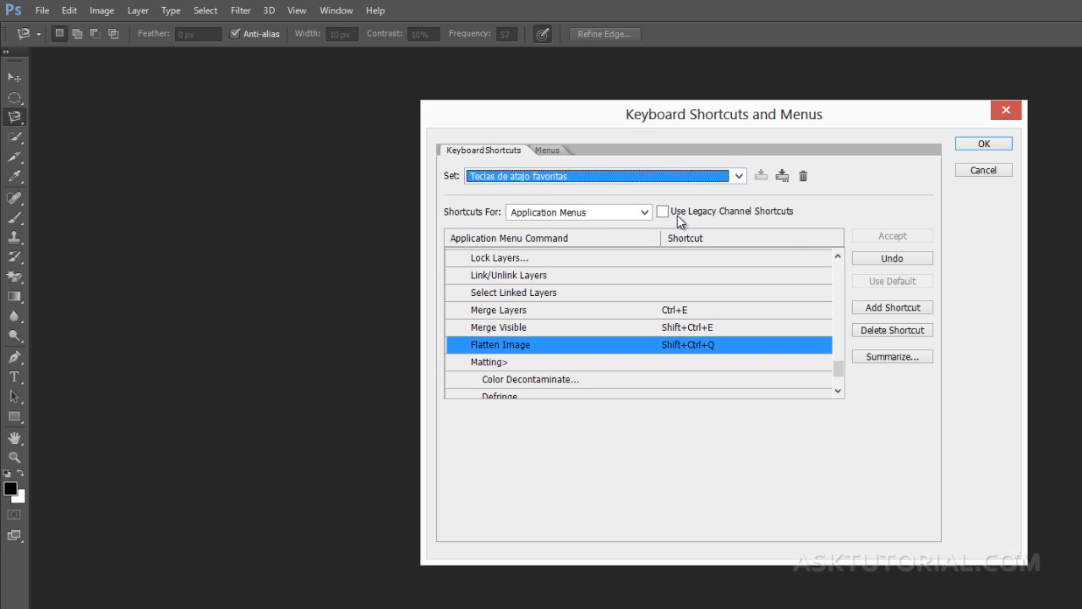
click(803, 176)
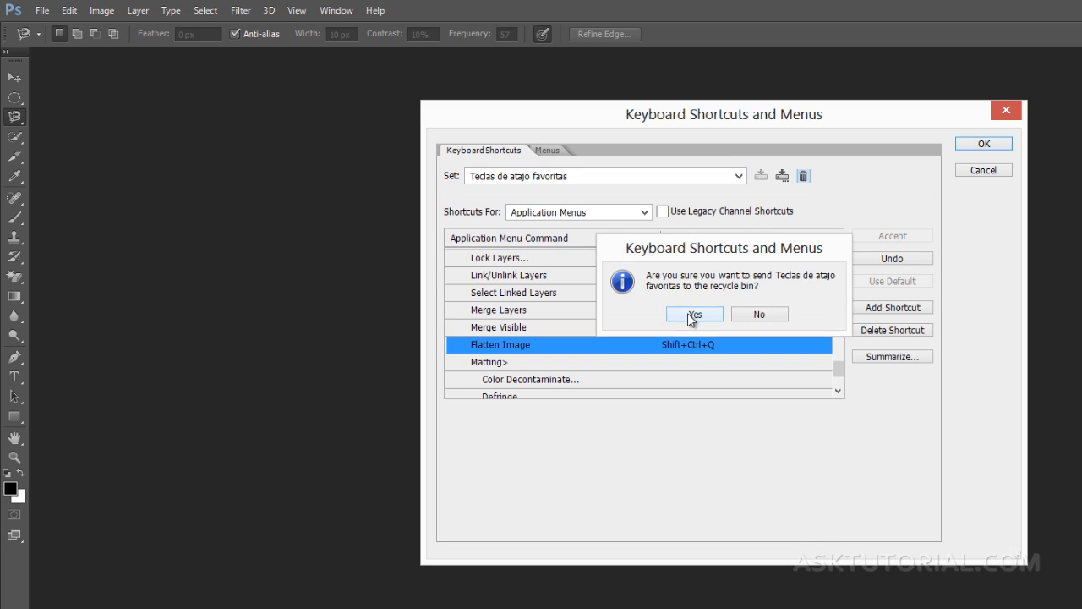
click(693, 314)
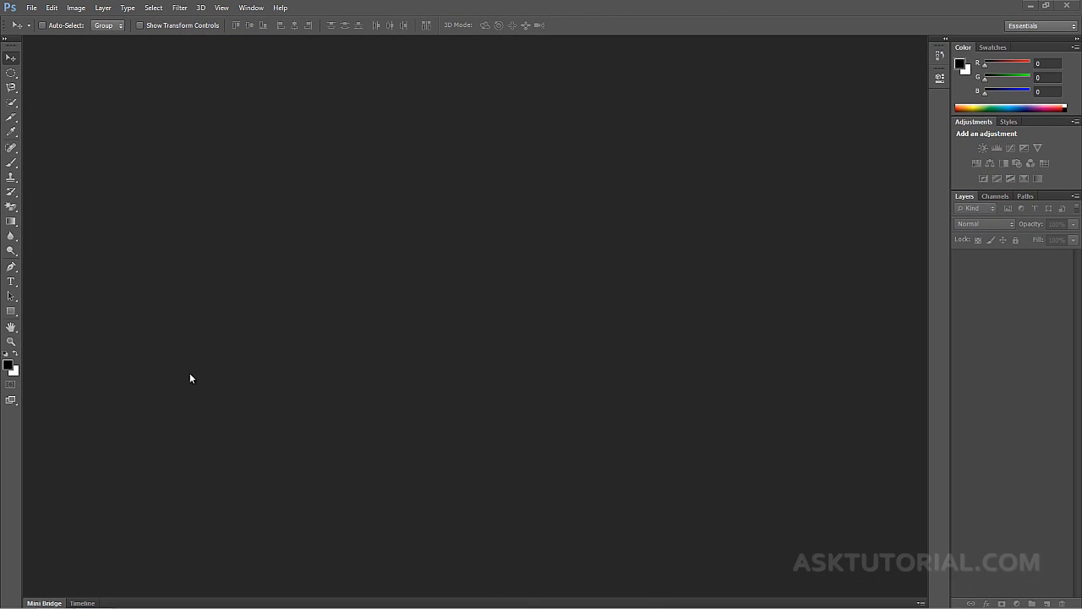
Expand Mini Bridge and open Saludable (1).jpg, Saludable (2).jpg and Saludable (3).jpg as separate tabbed documents.
click(44, 603)
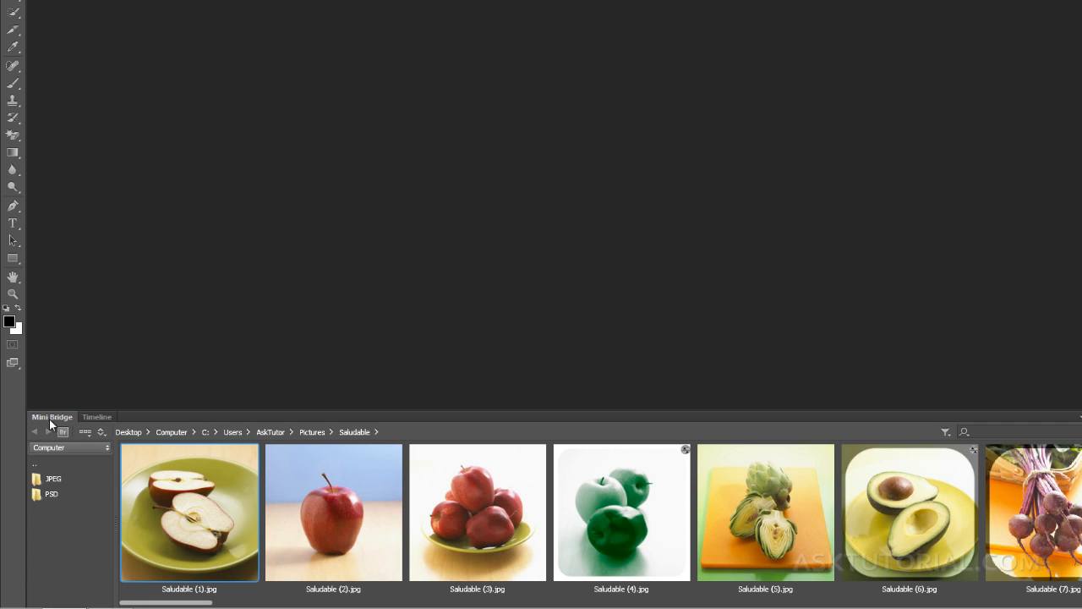
drag(143, 464, 427, 192)
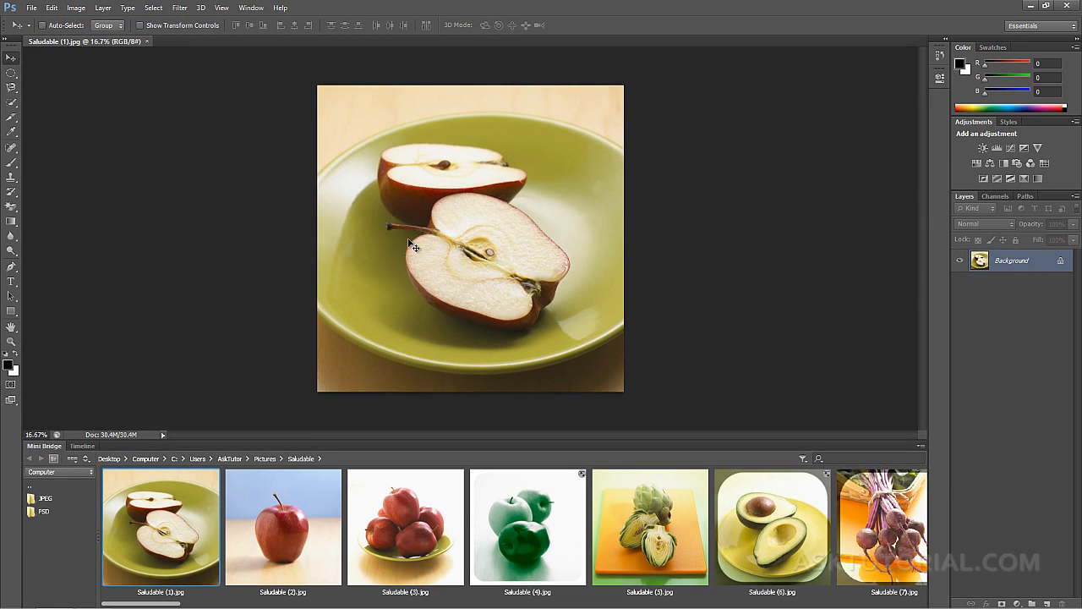
drag(297, 487, 184, 40)
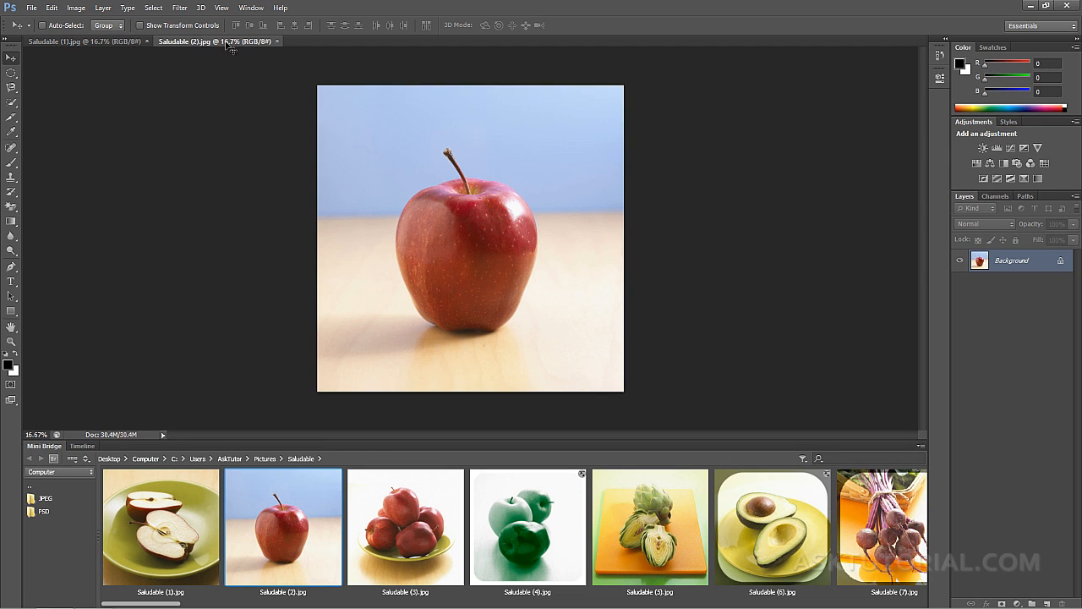
drag(386, 512, 391, 319)
drag(355, 108, 321, 46)
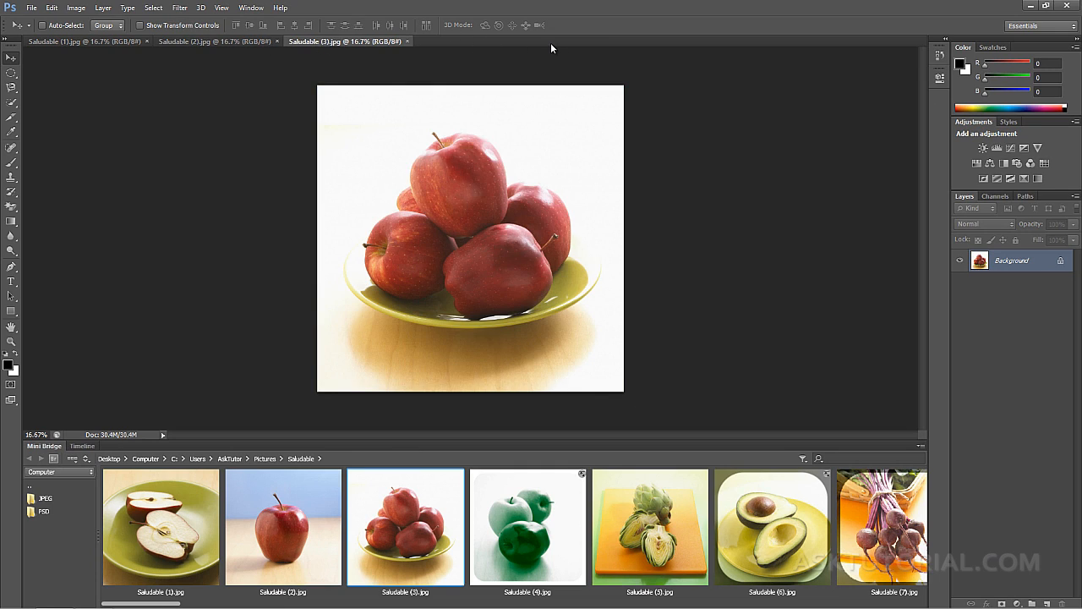
Switch through the three open Saludable documents and return to Saludable (1).jpg.
click(107, 42)
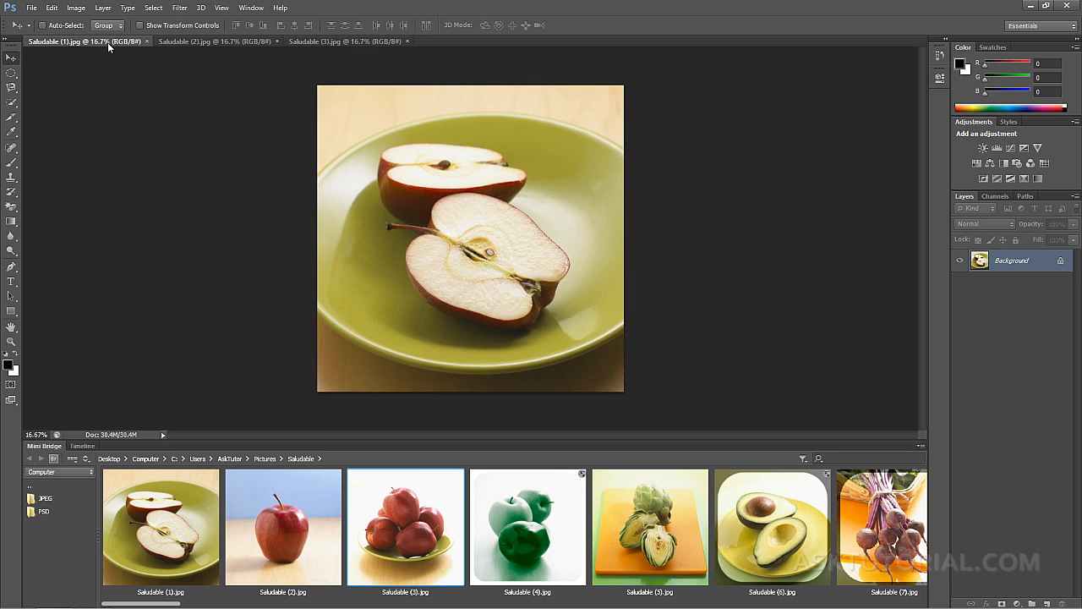
click(181, 41)
click(303, 42)
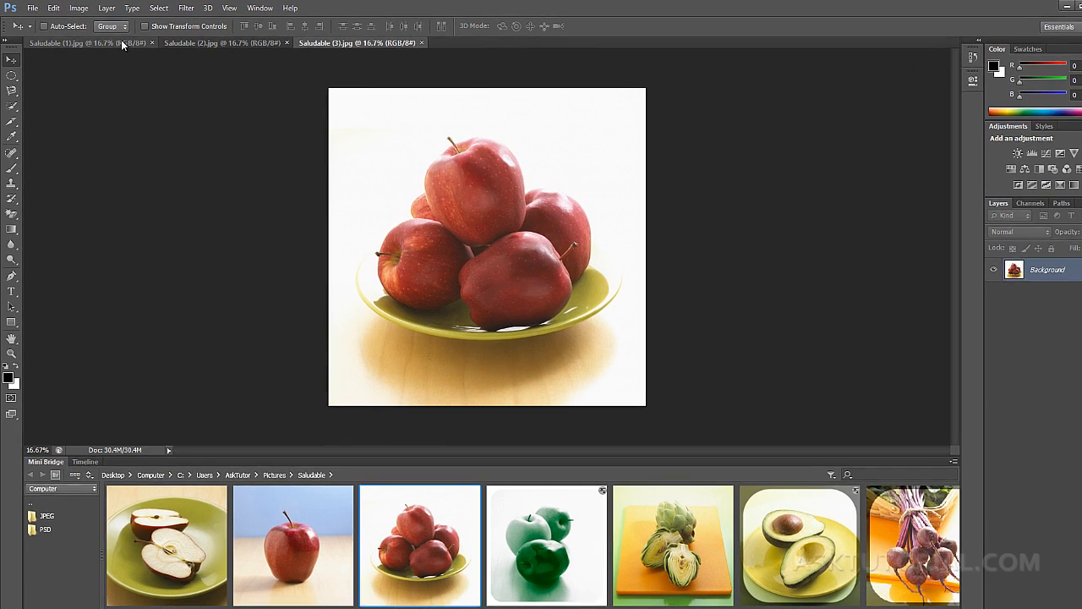
click(120, 41)
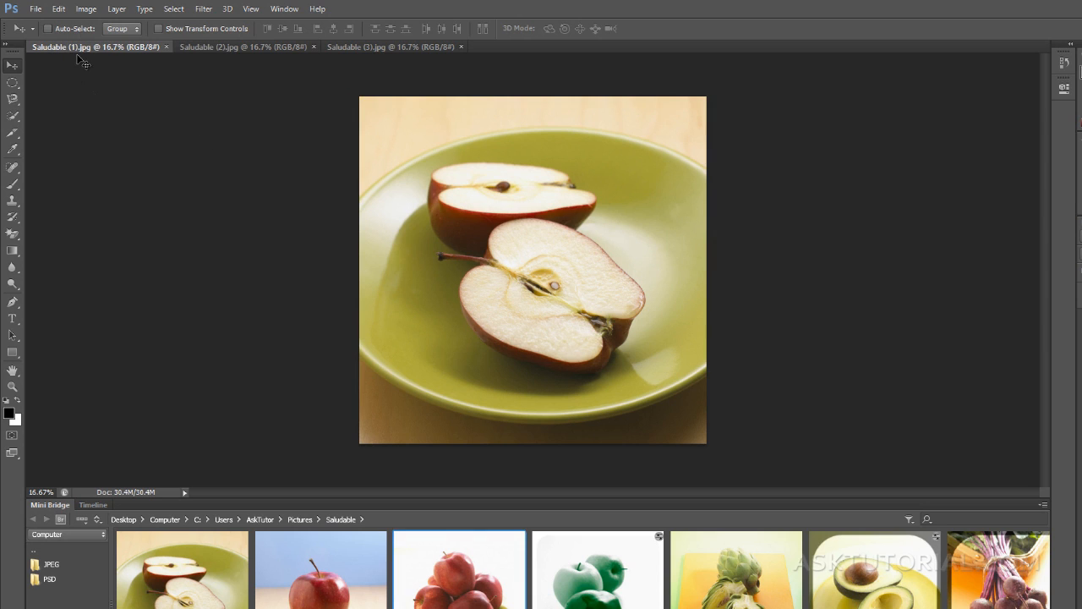
Collapse Mini Bridge and view Saludable (1).jpg at 100% before fitting it to the screen.
double_click(46, 505)
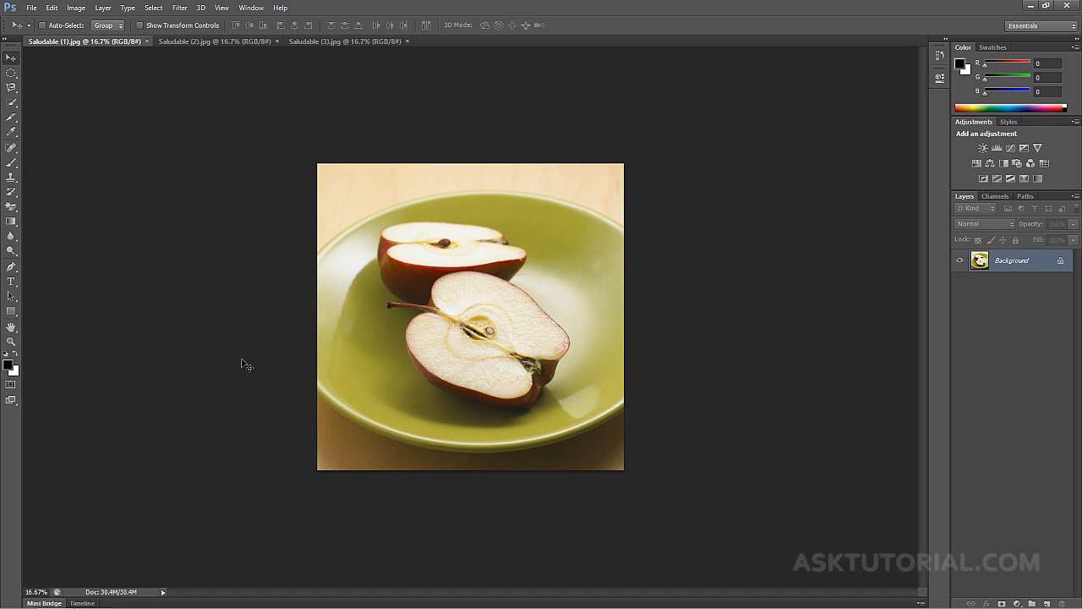
key(ctrl+1)
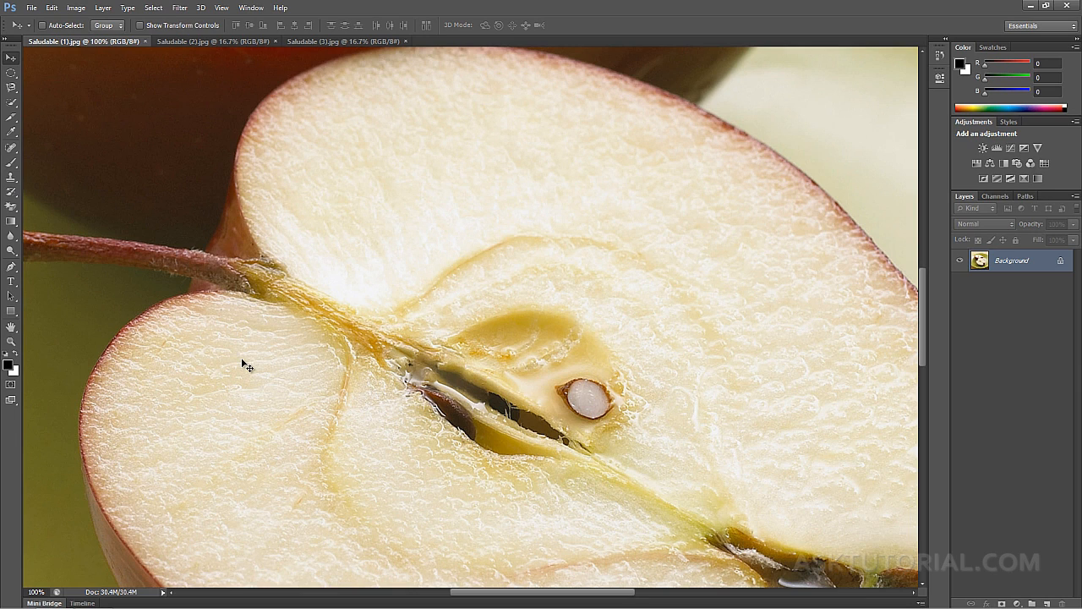
key(ctrl+0)
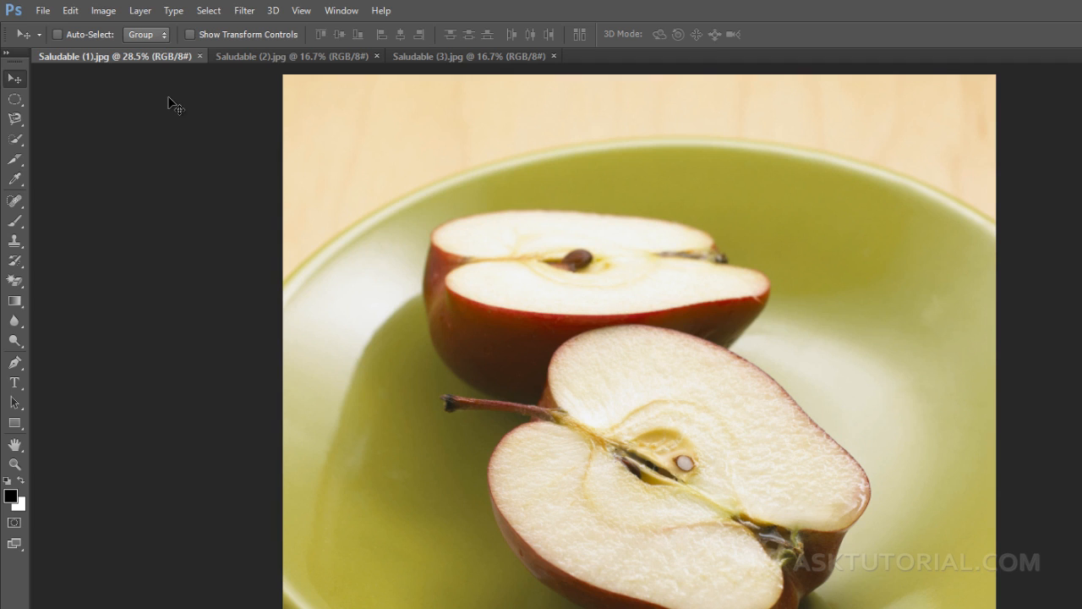
Review the image color modes available for Saludable (1).jpg, including CMYK Color, without changing the mode.
click(107, 12)
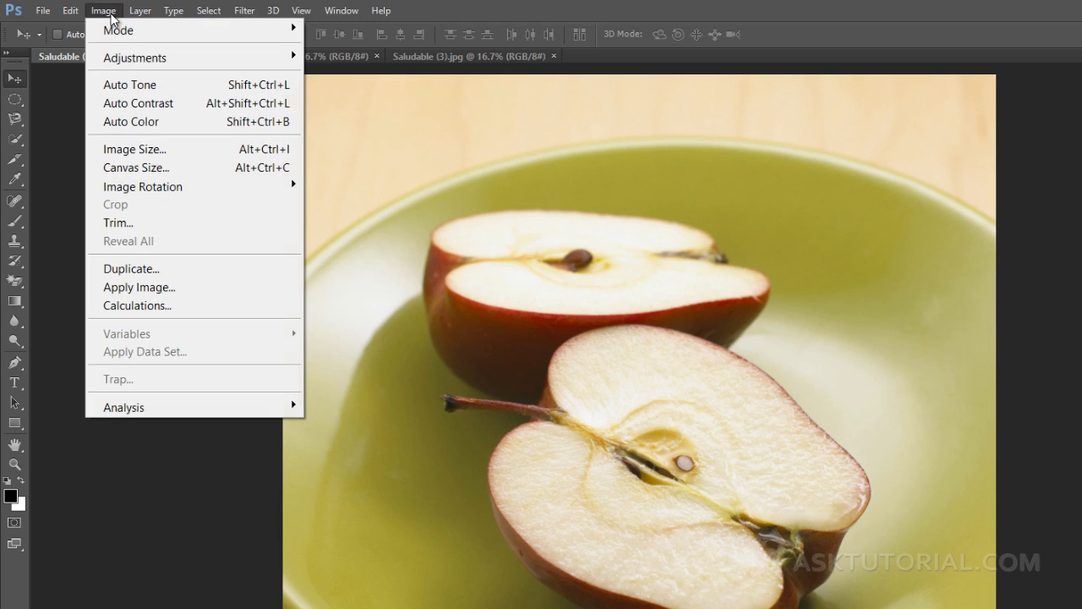
mouse_move(123, 35)
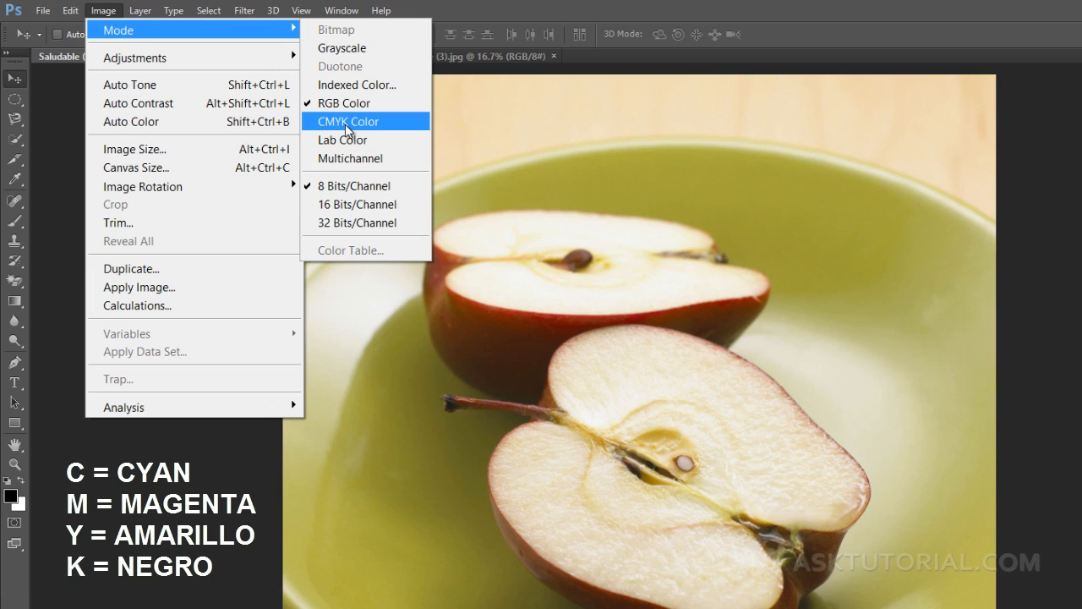
click(658, 10)
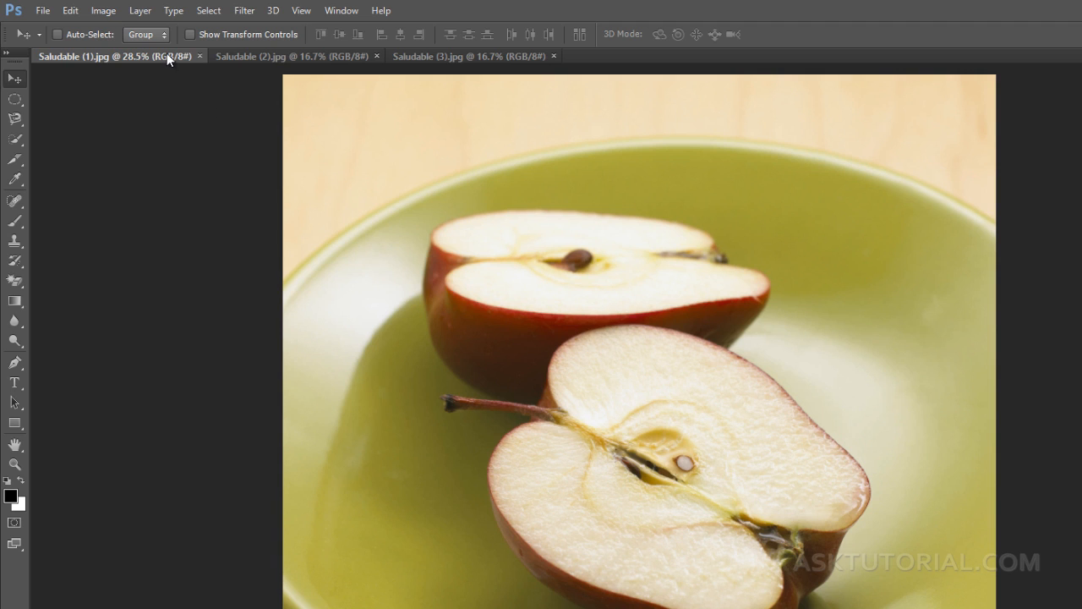
Detach Saludable (1).jpg into its own floating window and make Saludable (3).jpg the active document.
drag(167, 58, 347, 160)
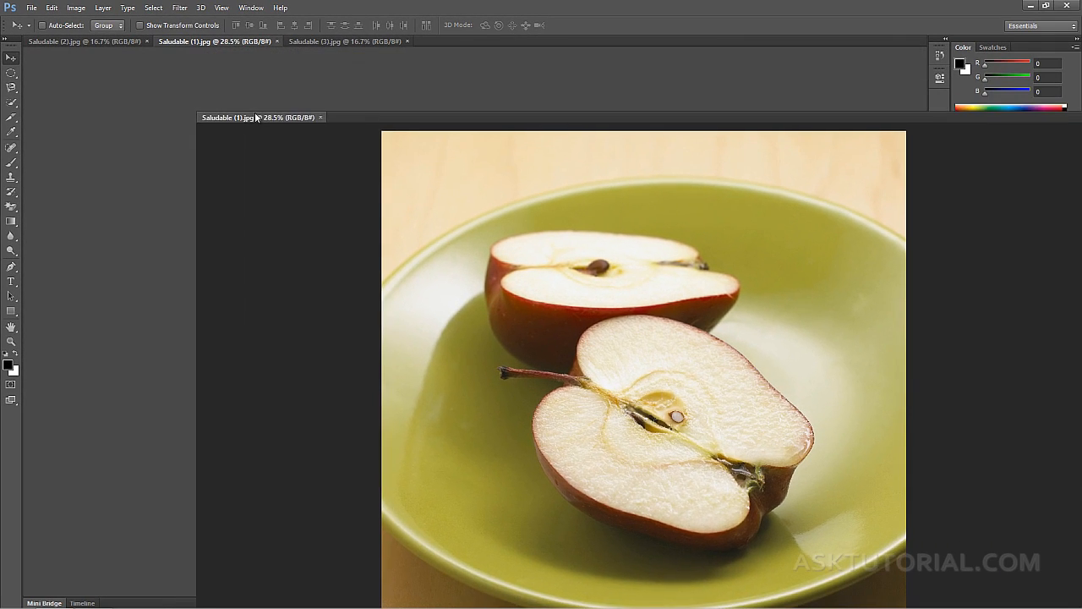
drag(256, 118, 340, 73)
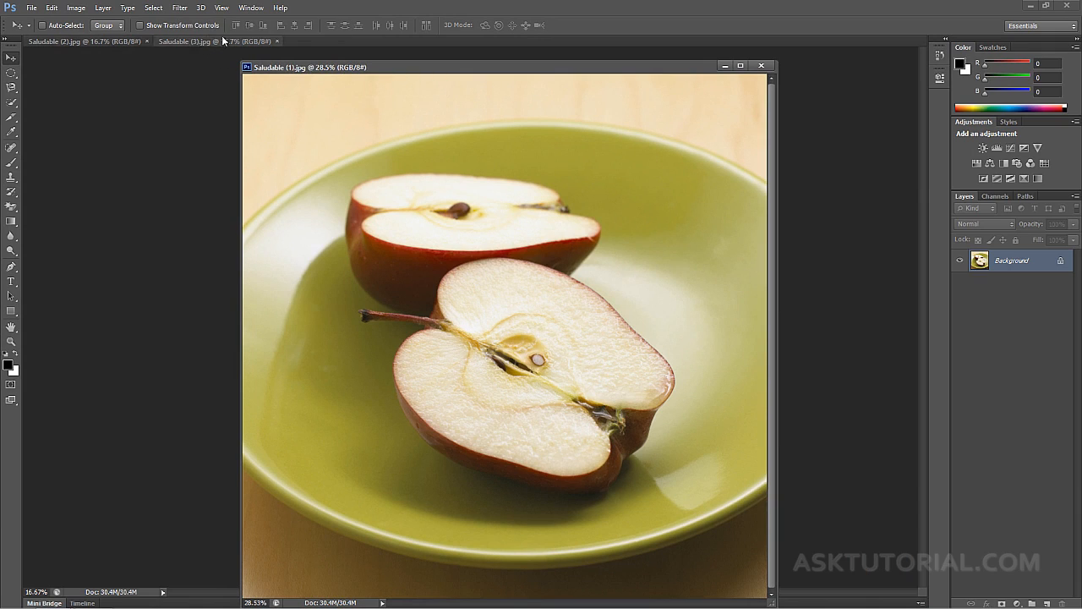
click(192, 41)
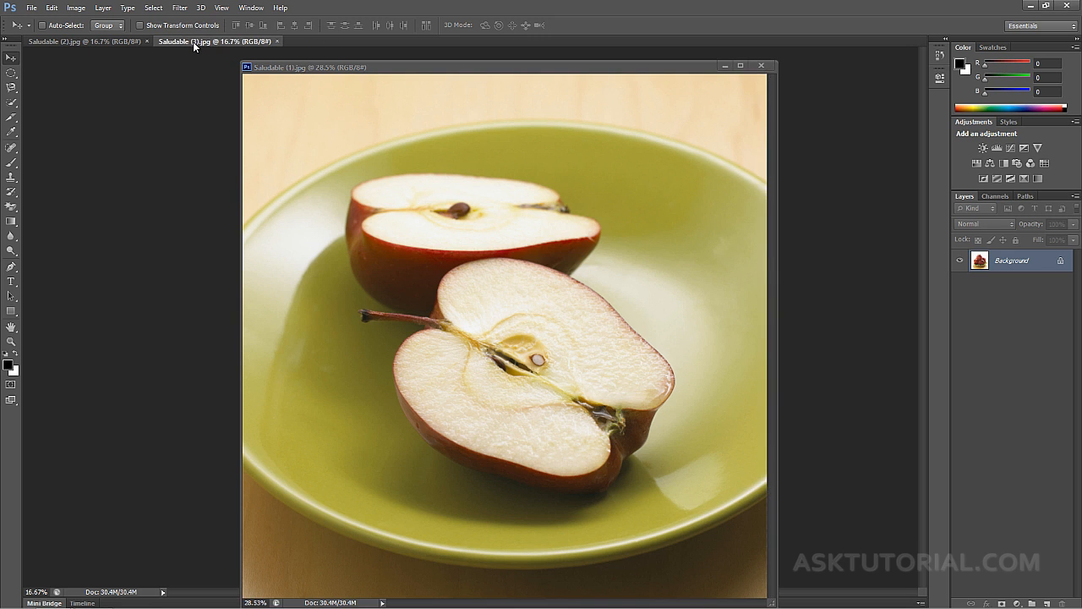
Move the floating Saludable (1).jpg window and switch the active document to Saludable (2).jpg.
click(134, 40)
drag(282, 68, 318, 63)
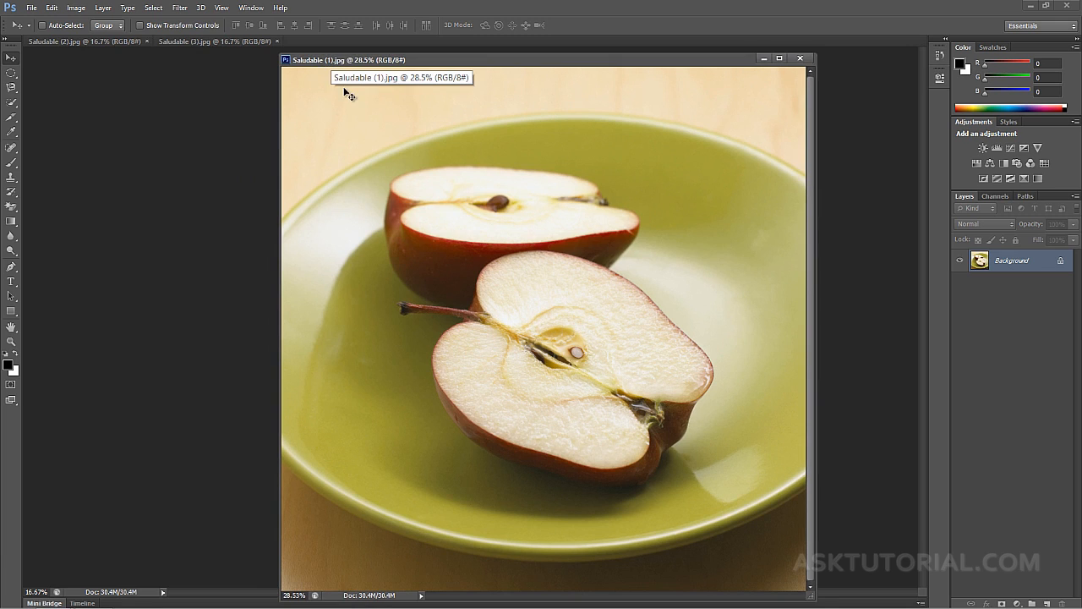
click(251, 8)
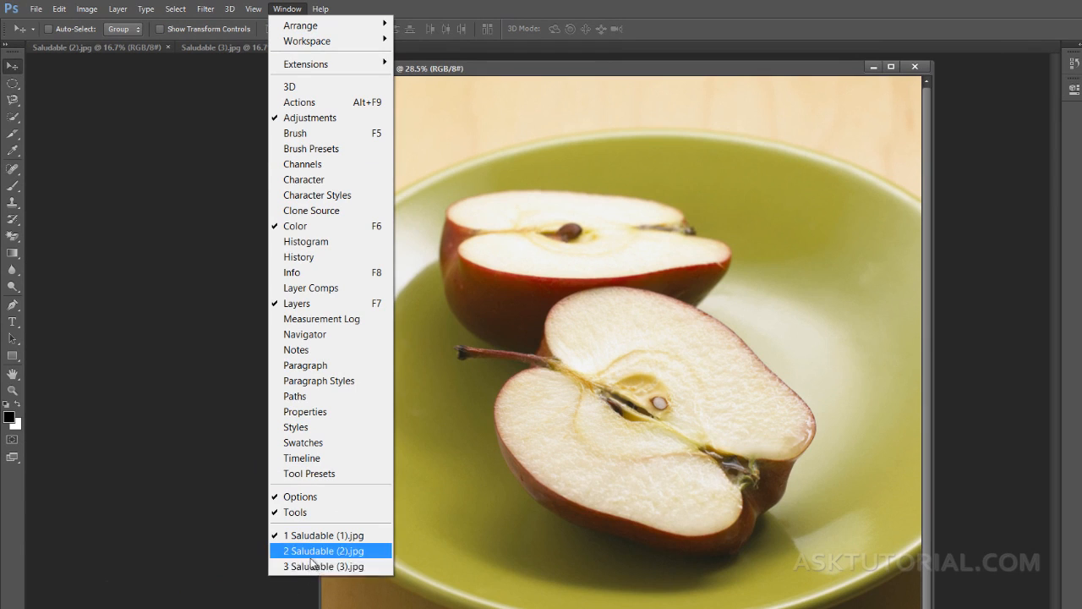
click(208, 149)
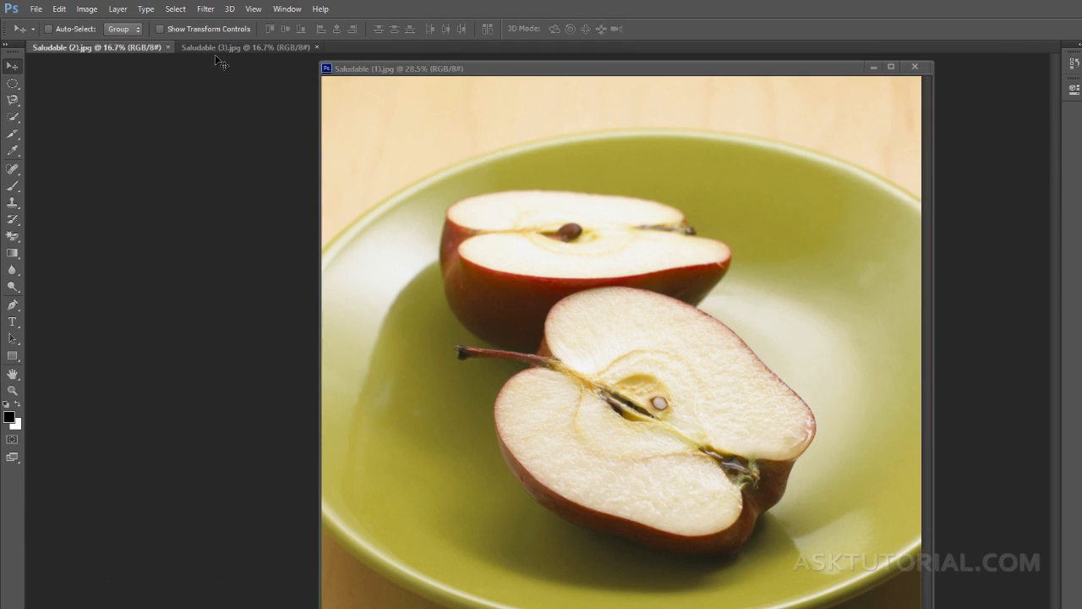
Detach Saludable (3).jpg and Saludable (2).jpg into their own floating windows.
drag(217, 47, 221, 112)
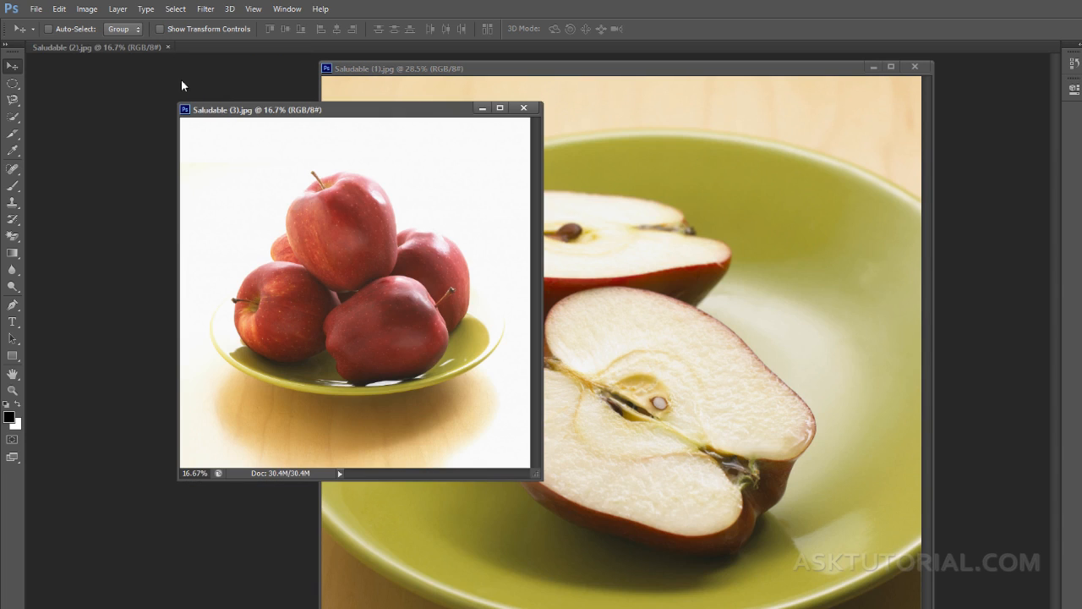
drag(142, 47, 324, 75)
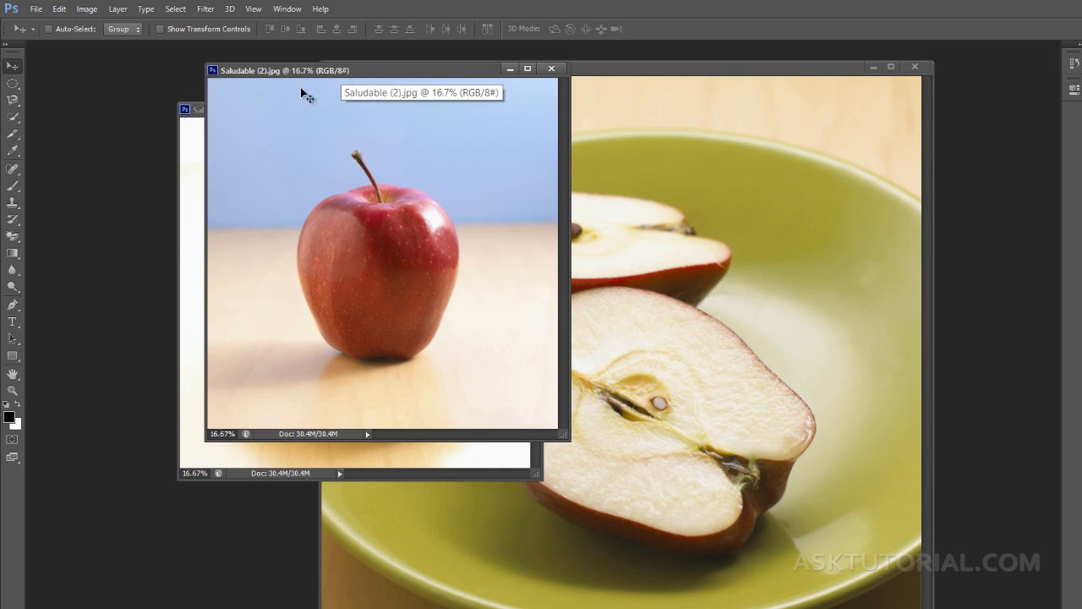
drag(274, 75, 280, 104)
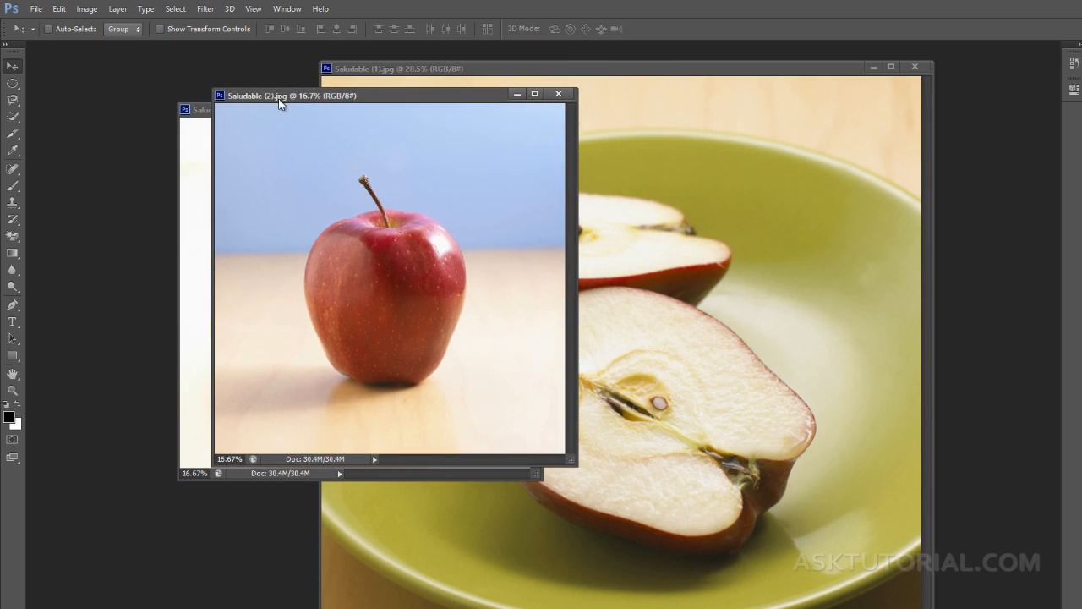
Bring Saludable (3).jpg to the front and group it as a tab in the floating Saludable (2).jpg window.
click(287, 9)
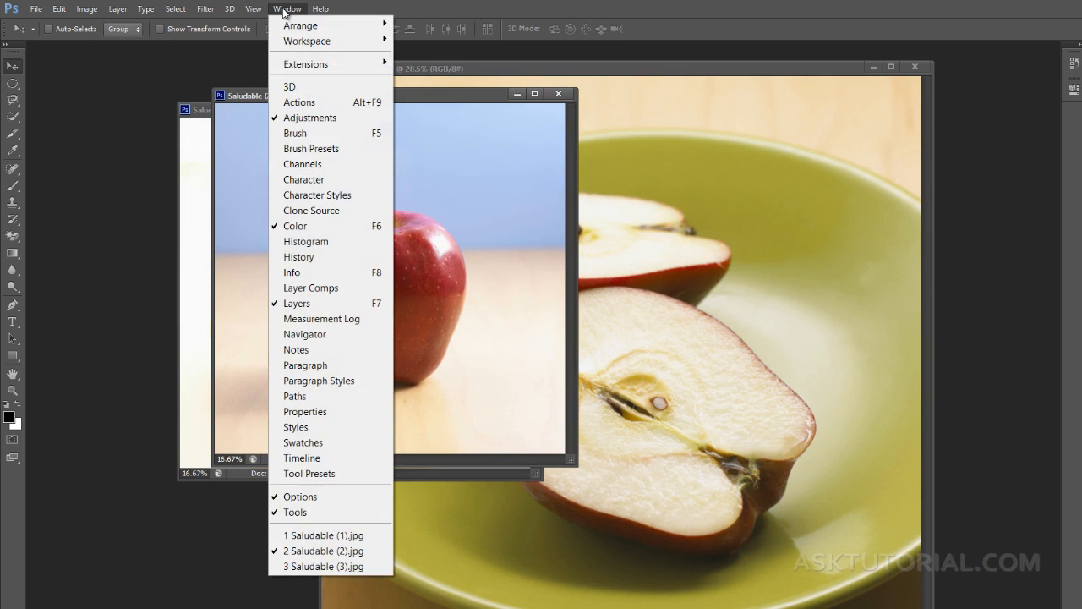
click(302, 567)
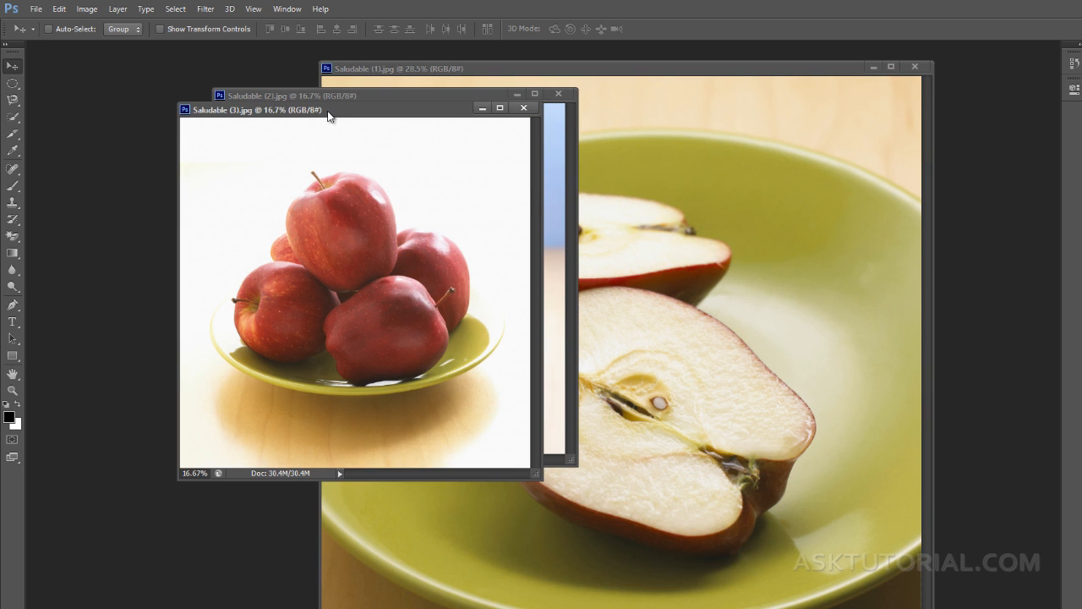
drag(330, 111, 385, 117)
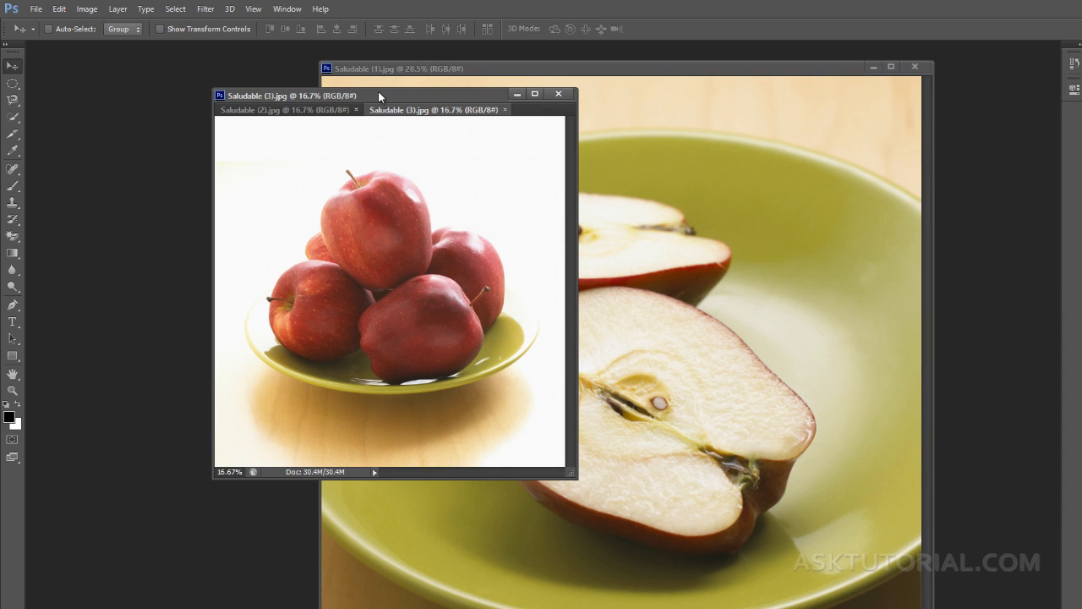
Dock the grouped Saludable (2).jpg and Saludable (3).jpg window and the floating Saludable (1).jpg back into the main window as tabs.
drag(365, 96, 237, 43)
click(321, 136)
click(380, 136)
drag(235, 43, 237, 42)
drag(360, 70, 356, 48)
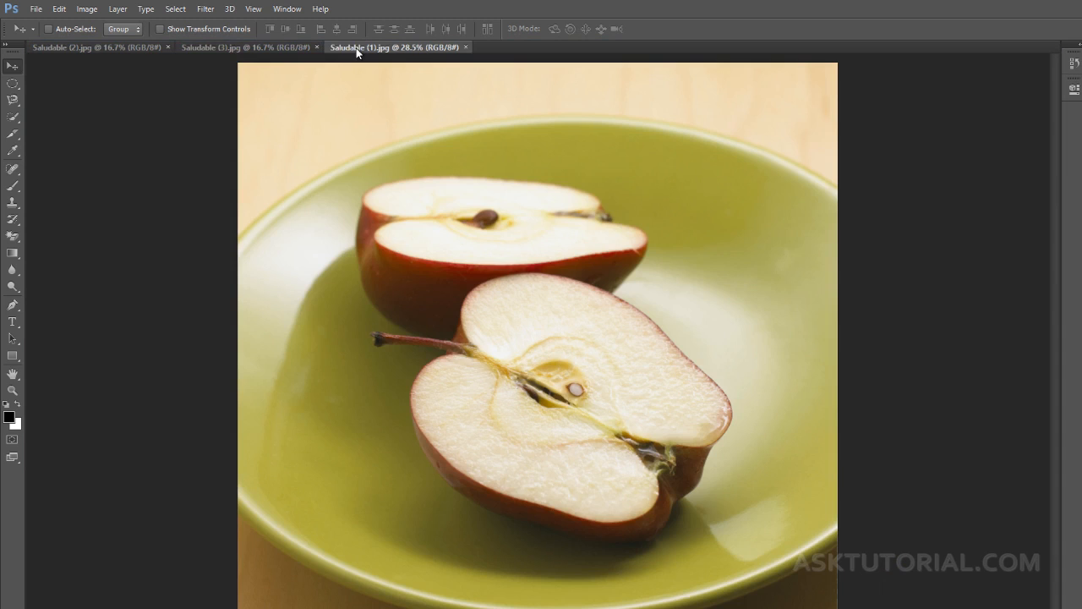
Switch through the three docked Saludable documents and close Saludable (1).jpg.
click(221, 46)
click(150, 47)
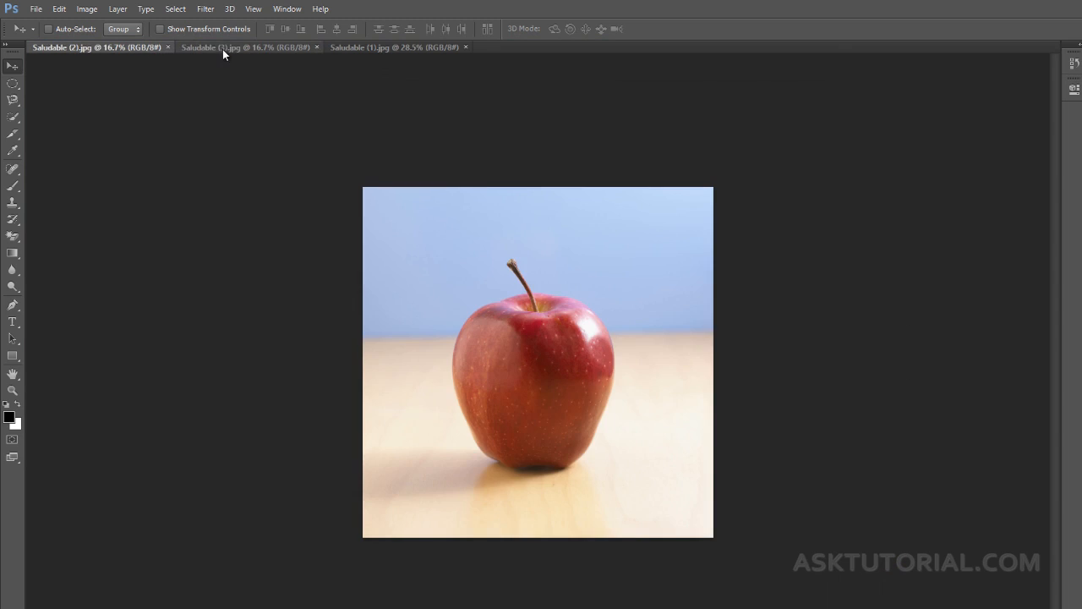
click(225, 48)
click(341, 47)
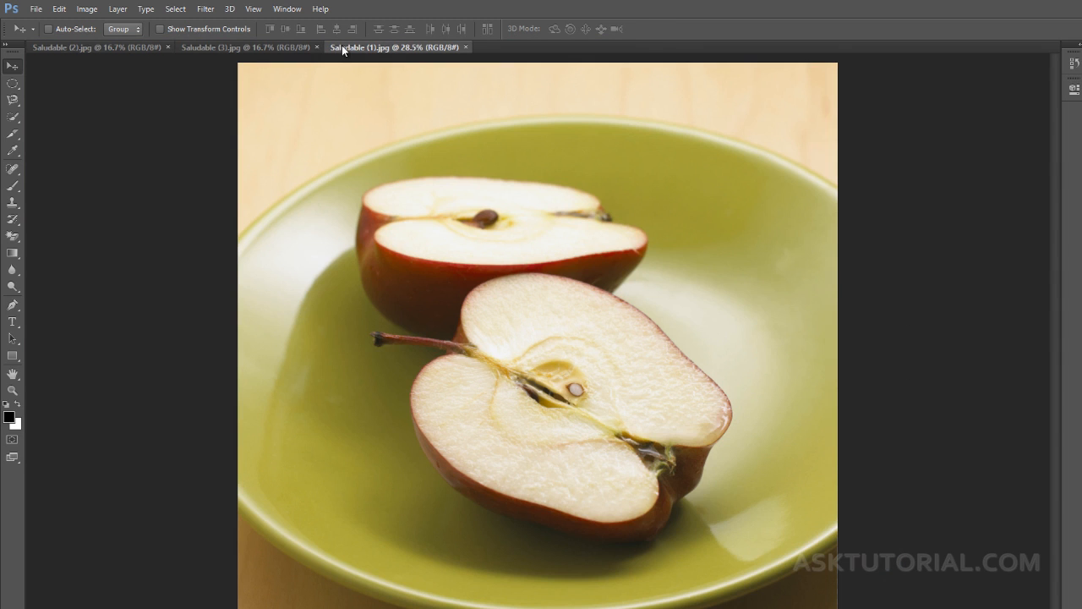
click(465, 48)
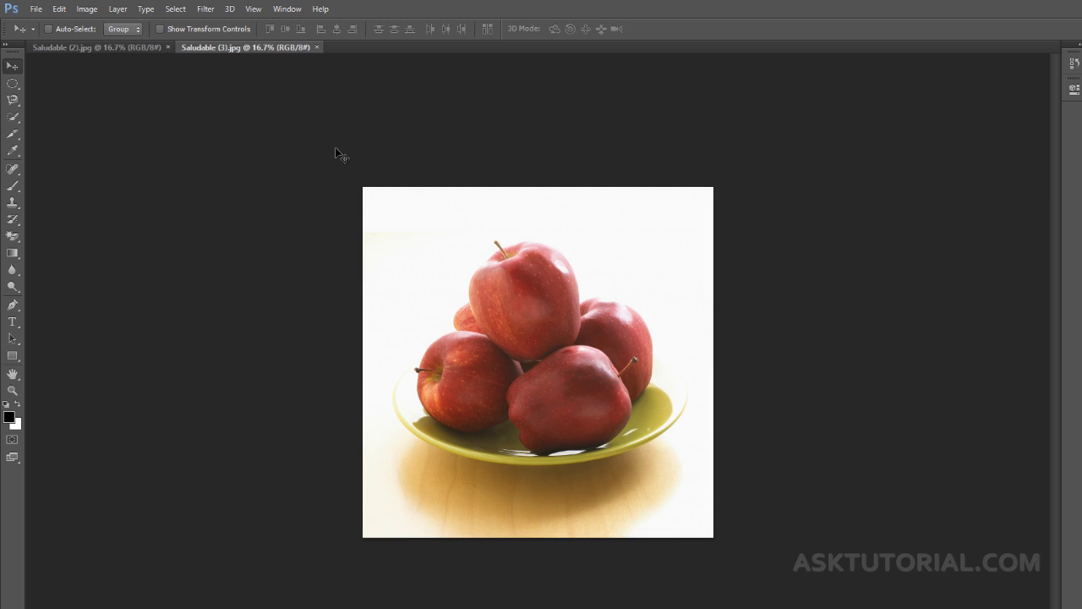
Add the text HOLA at 72 pt to Saludable (3).jpg and place it near the image's lower-left corner.
click(15, 323)
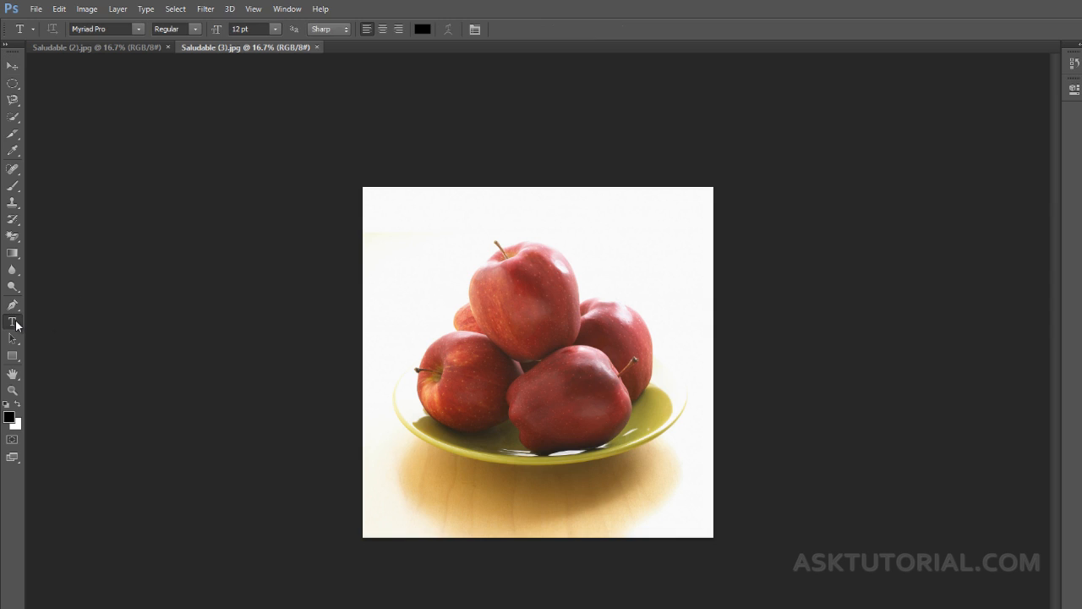
click(404, 247)
text(HOLA)
double_click(402, 246)
click(276, 30)
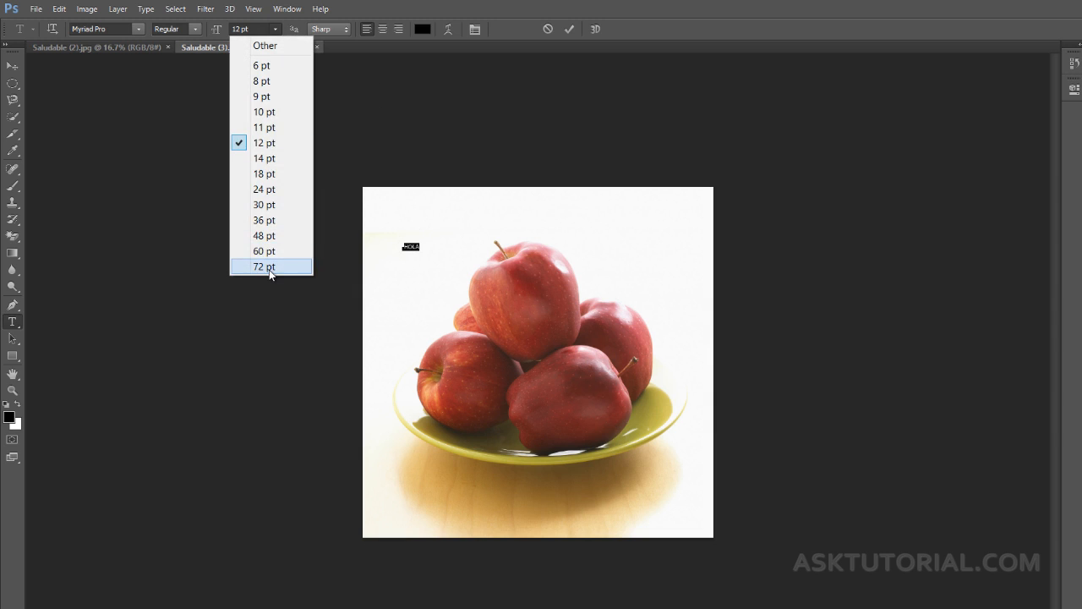
click(267, 267)
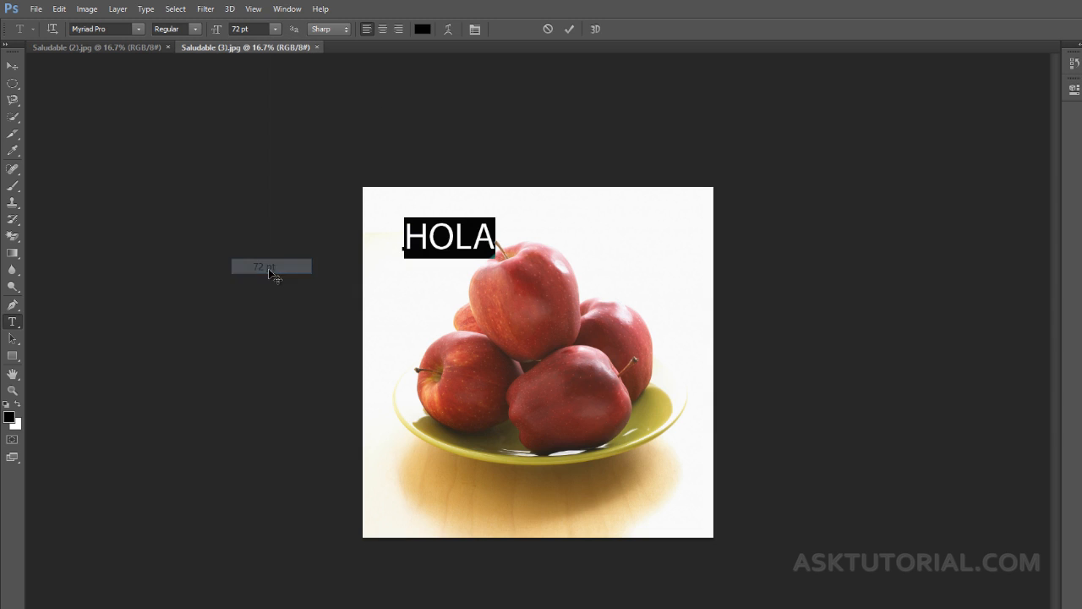
click(11, 71)
drag(439, 245, 427, 499)
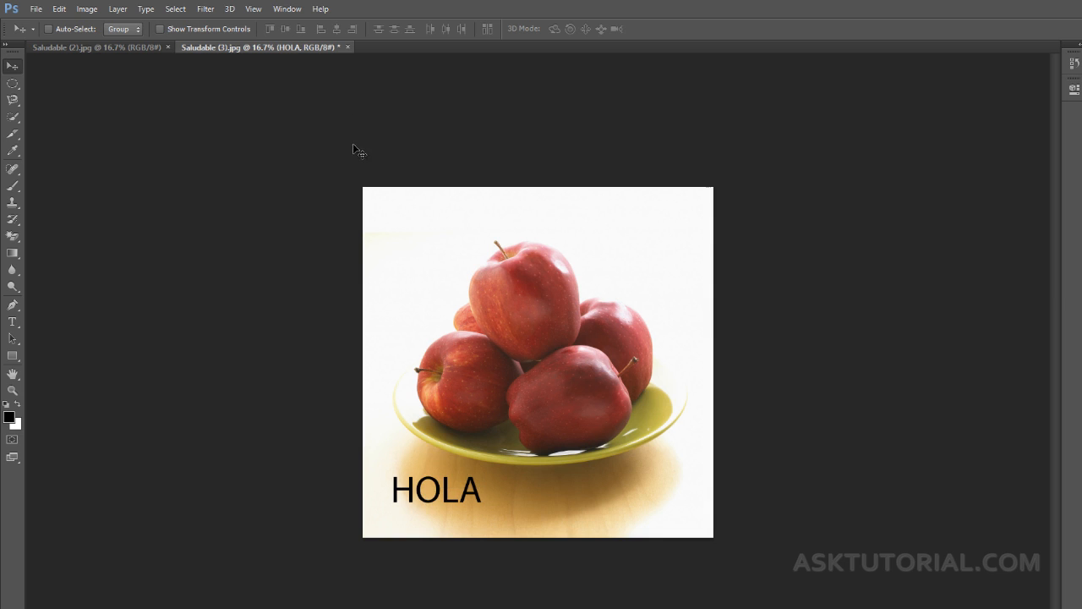
Close Saludable (3).jpg and choose to save its changes.
click(346, 48)
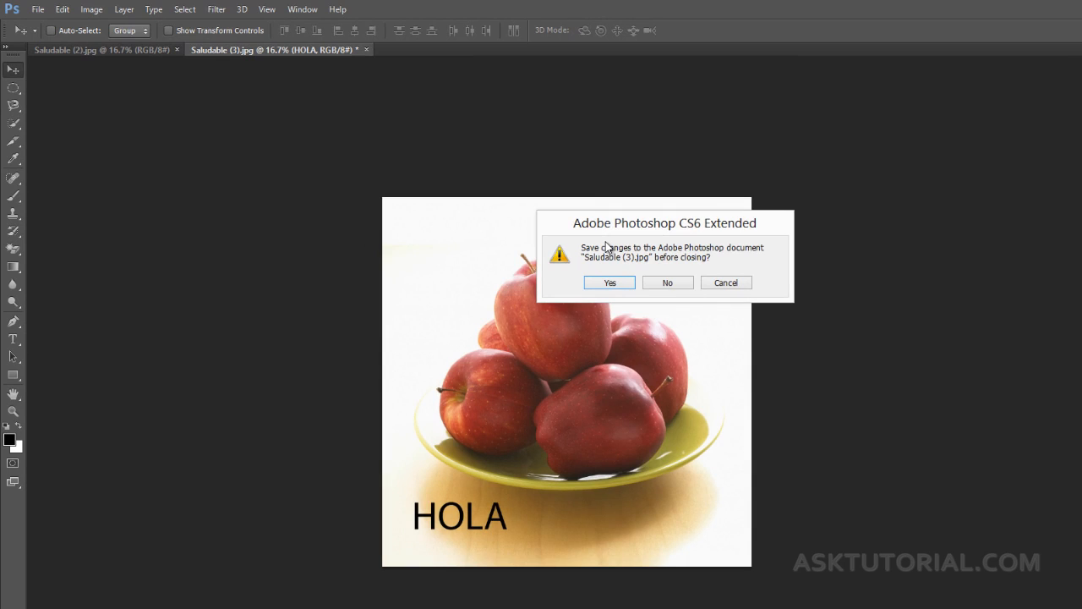
drag(636, 234, 606, 248)
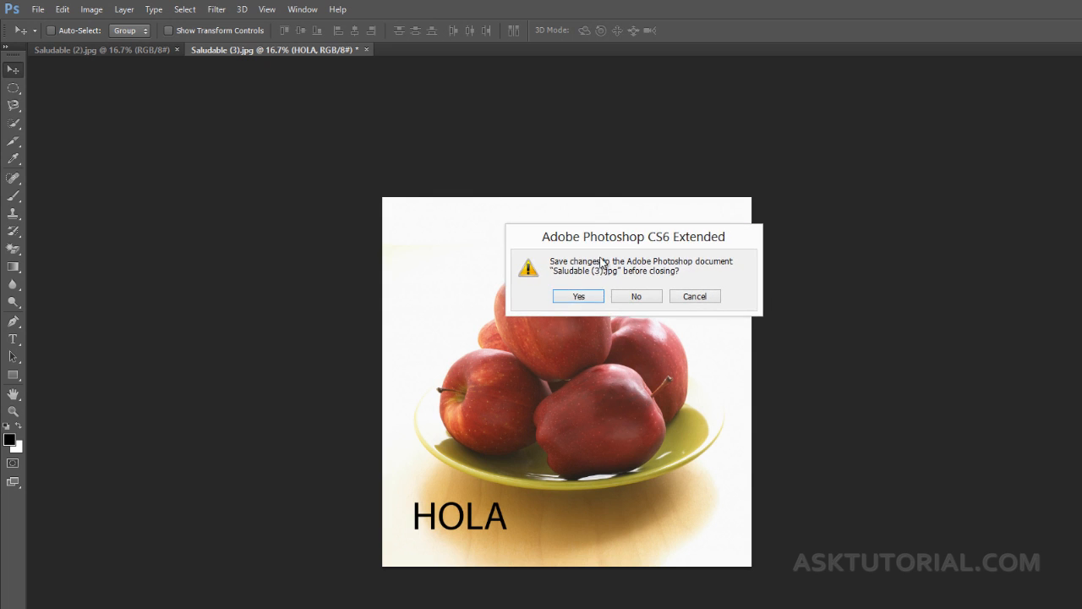
click(572, 297)
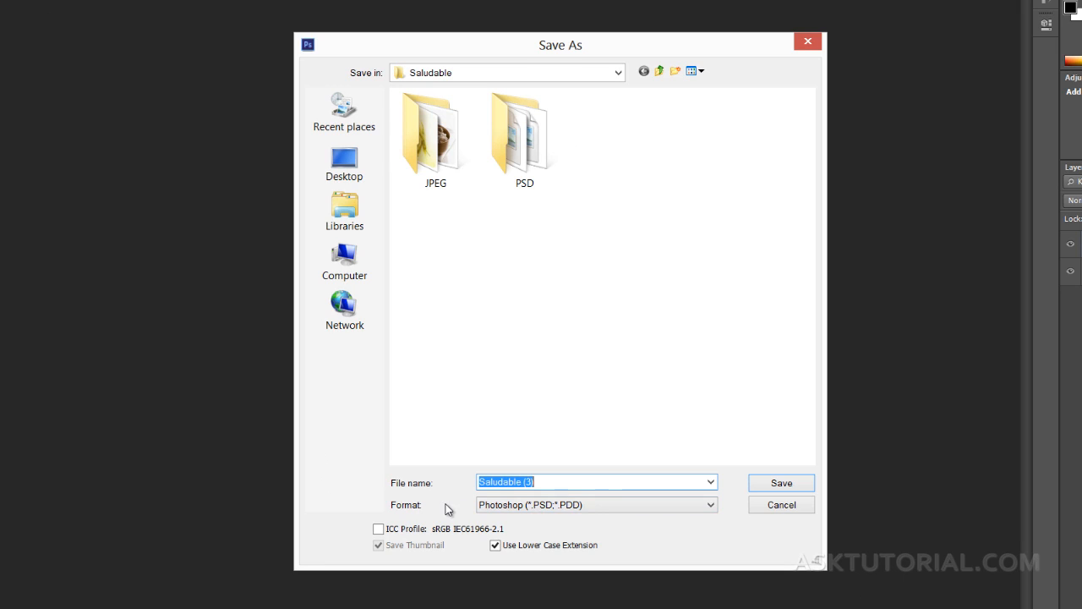
Save the document in the Saludable folder as a Photoshop file named TEST with Maximize Compatibility on.
click(548, 481)
key(BackSpace)
key(BackSpace)
key(BackSpace)
key(BackSpace)
key(BackSpace)
key(BackSpace)
key(BackSpace)
key(BackSpace)
key(BackSpace)
key(BackSpace)
key(BackSpace)
key(BackSpace)
key(BackSpace)
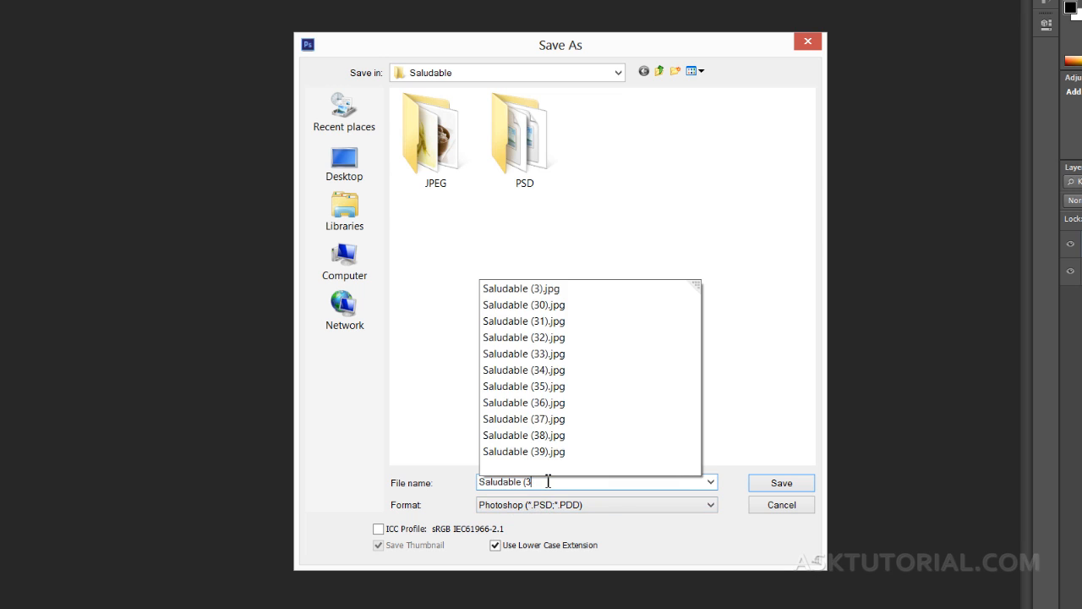
text(TEST)
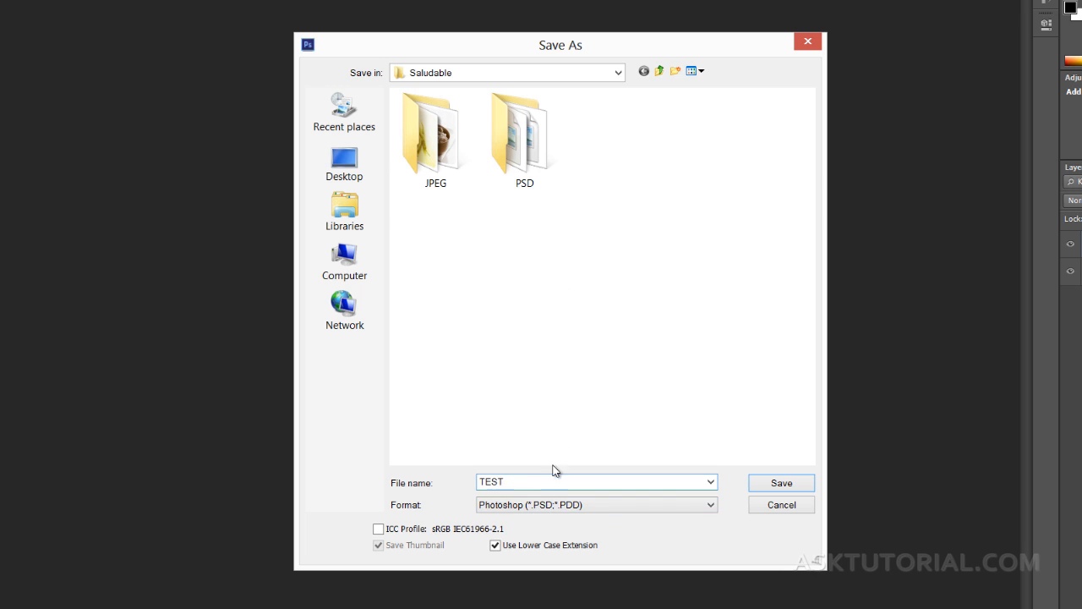
click(782, 483)
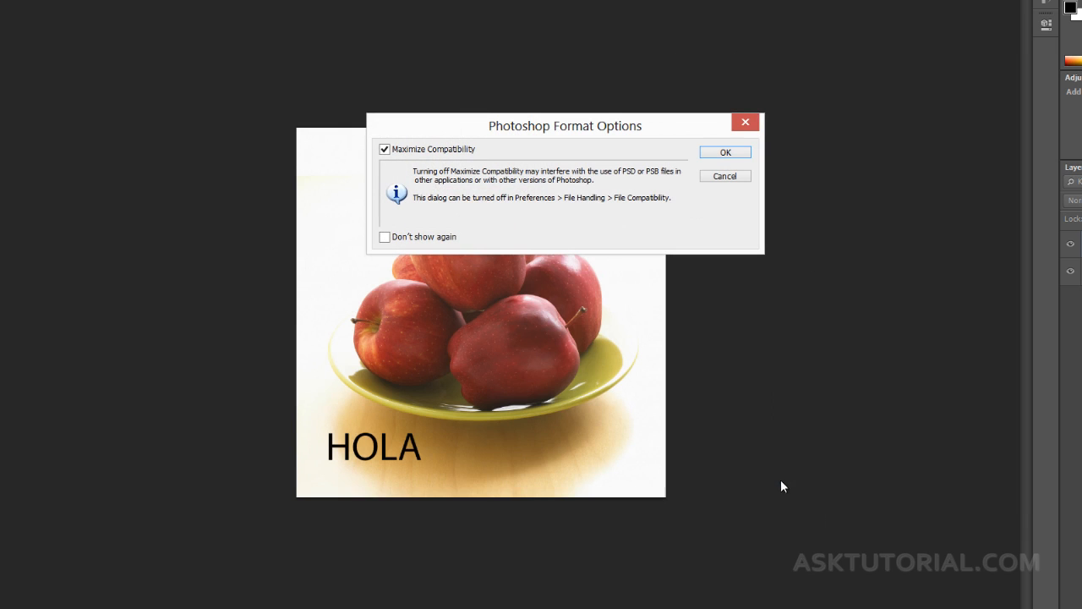
click(714, 152)
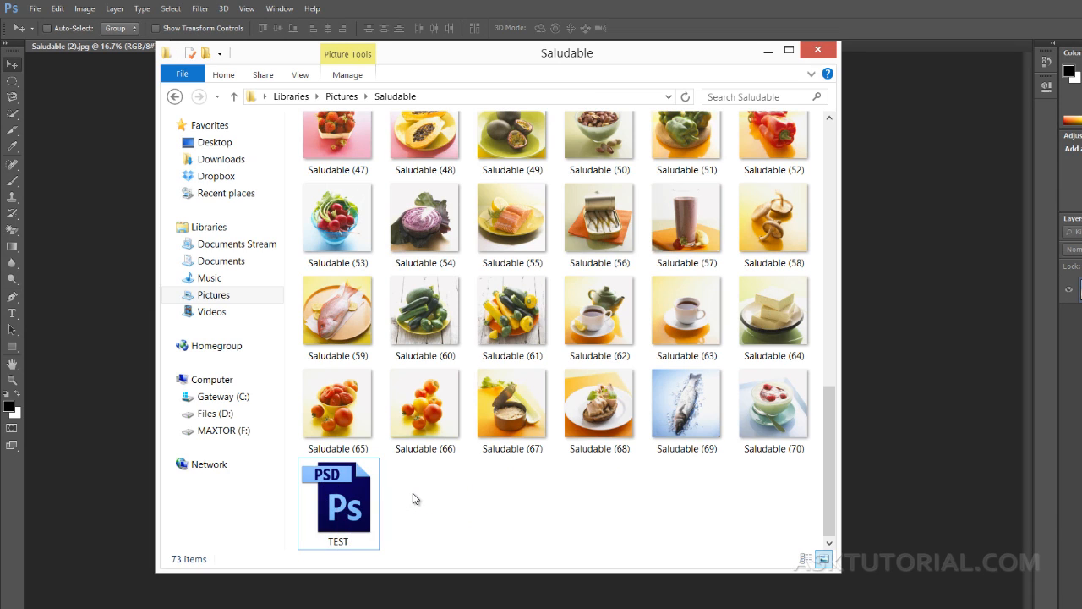
Open the TEST Photoshop file from the Saludable folder and save it under the new name TEST2.
double_click(336, 504)
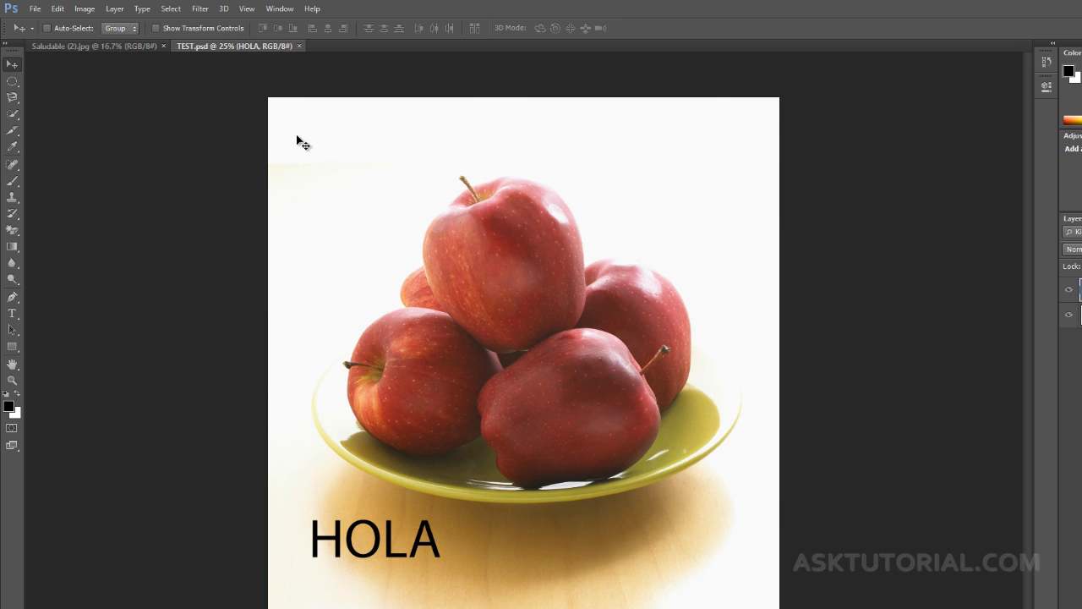
click(35, 10)
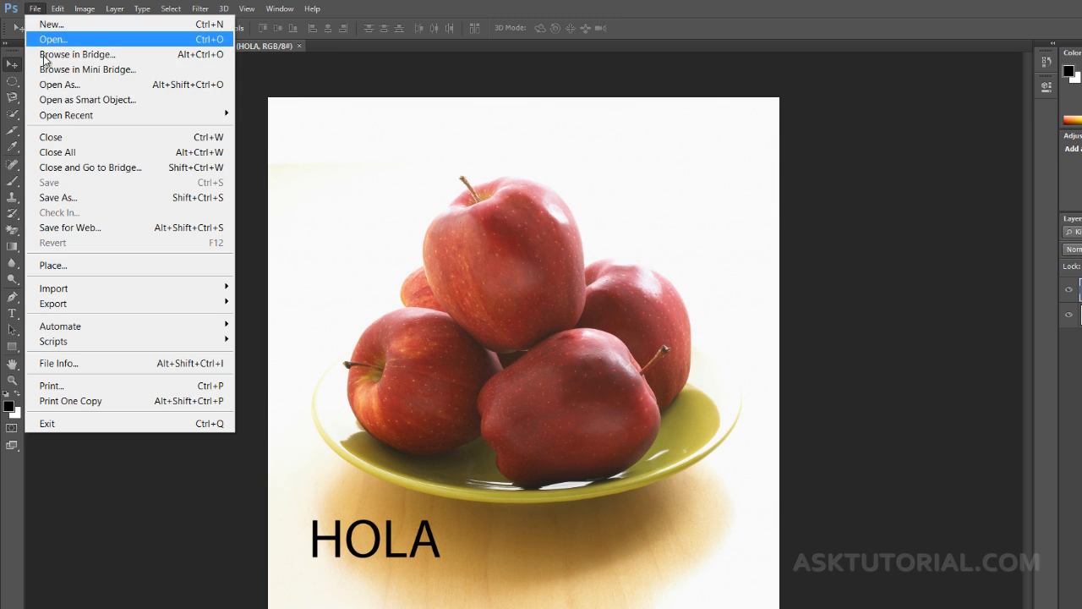
click(60, 199)
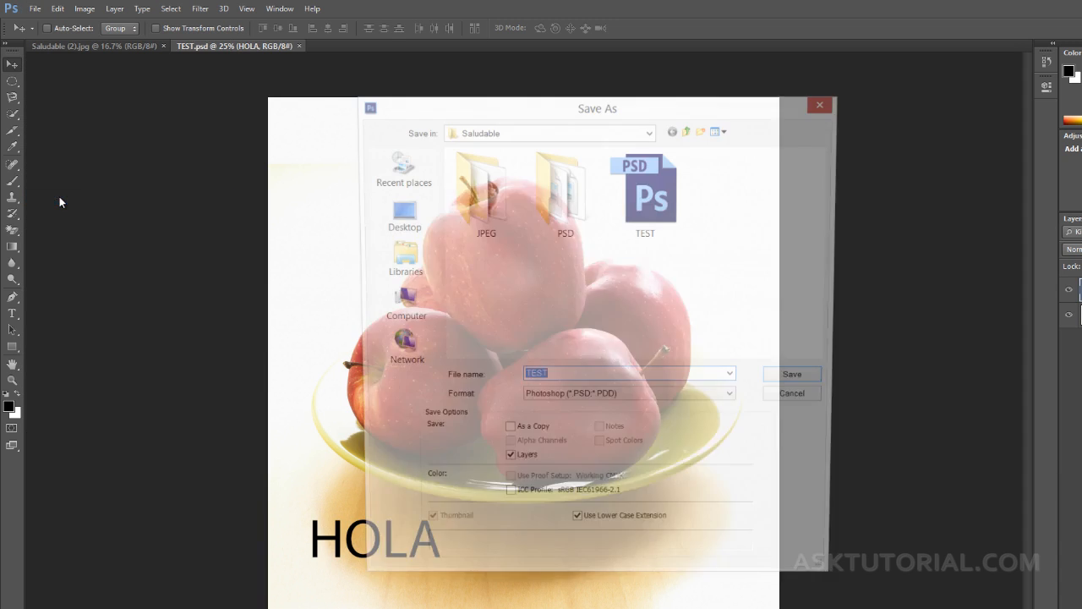
click(548, 381)
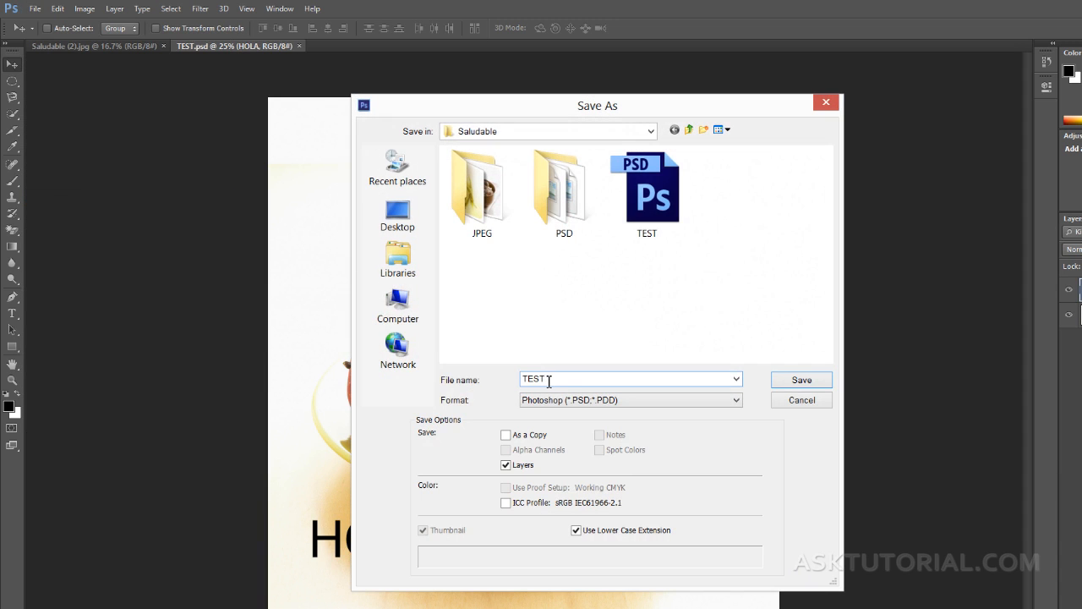
text(2)
click(796, 386)
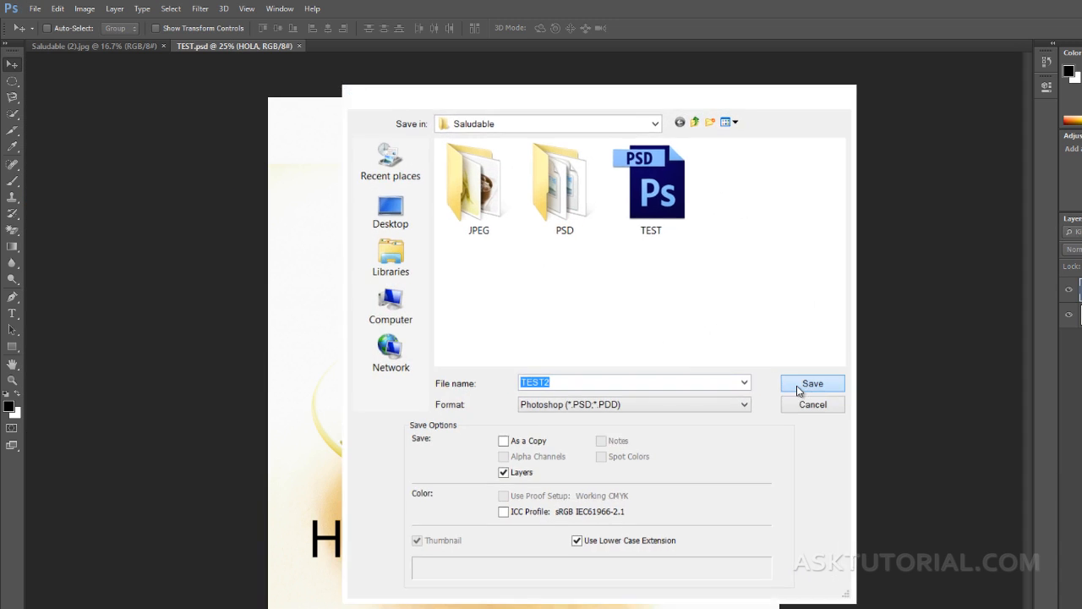
click(744, 206)
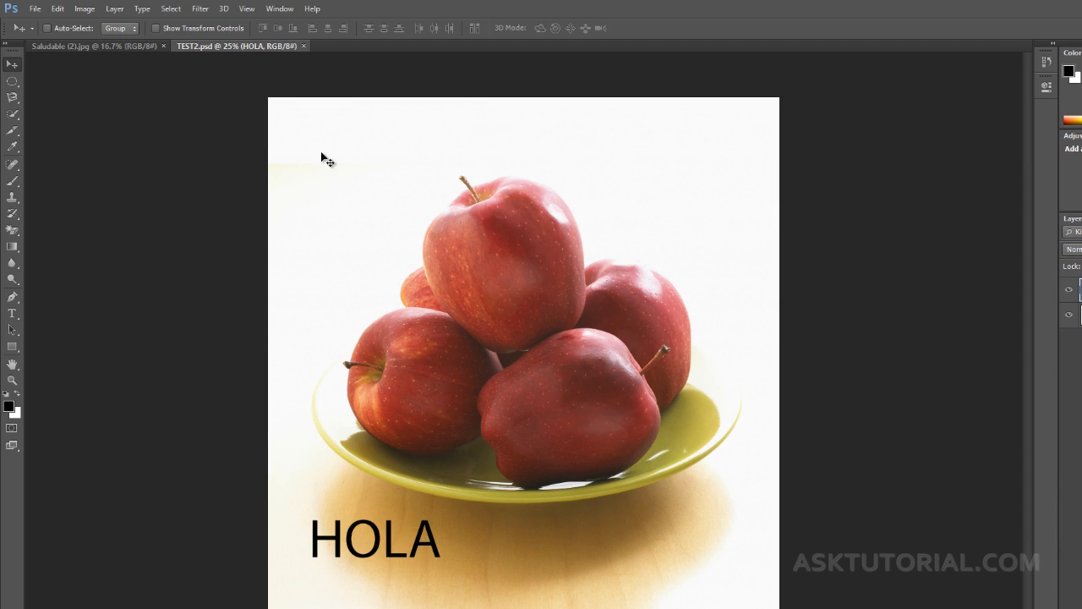
Close TEST2.psd and Saludable (2).jpg so that no document remains open.
click(304, 46)
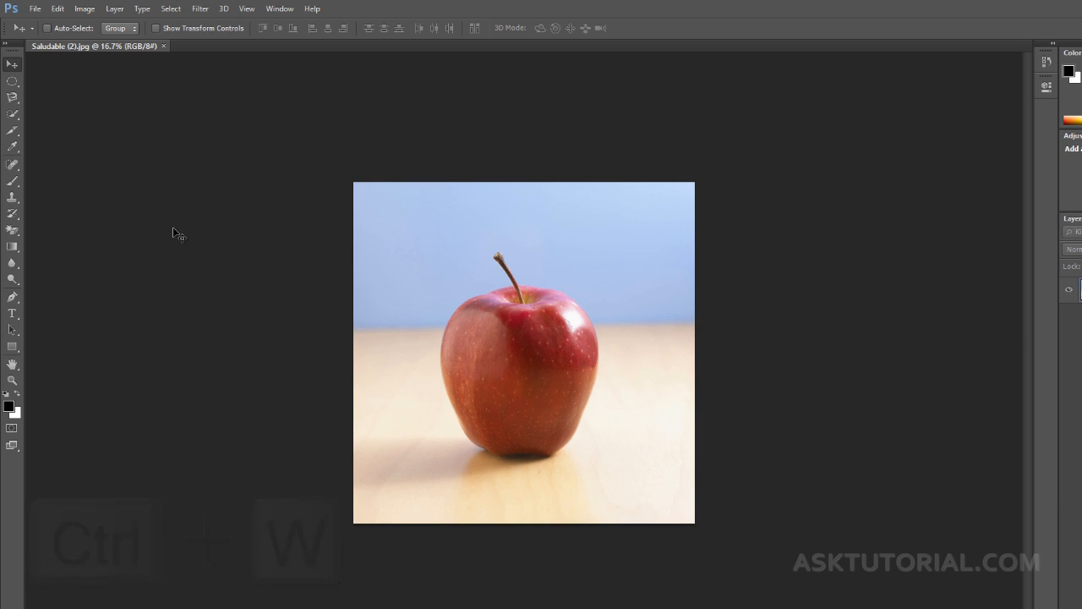
key(ctrl+w)
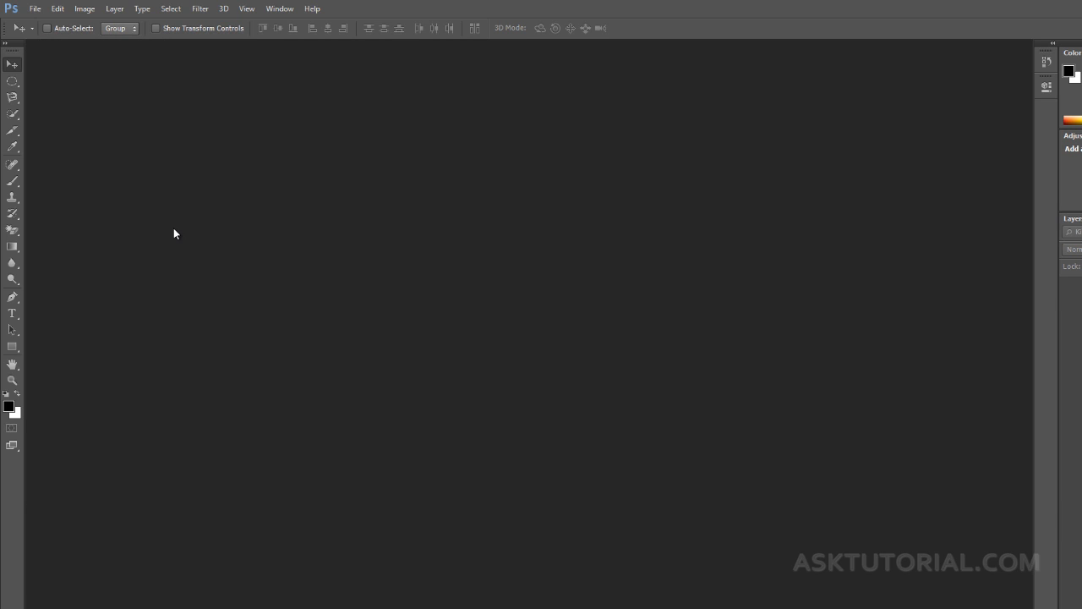